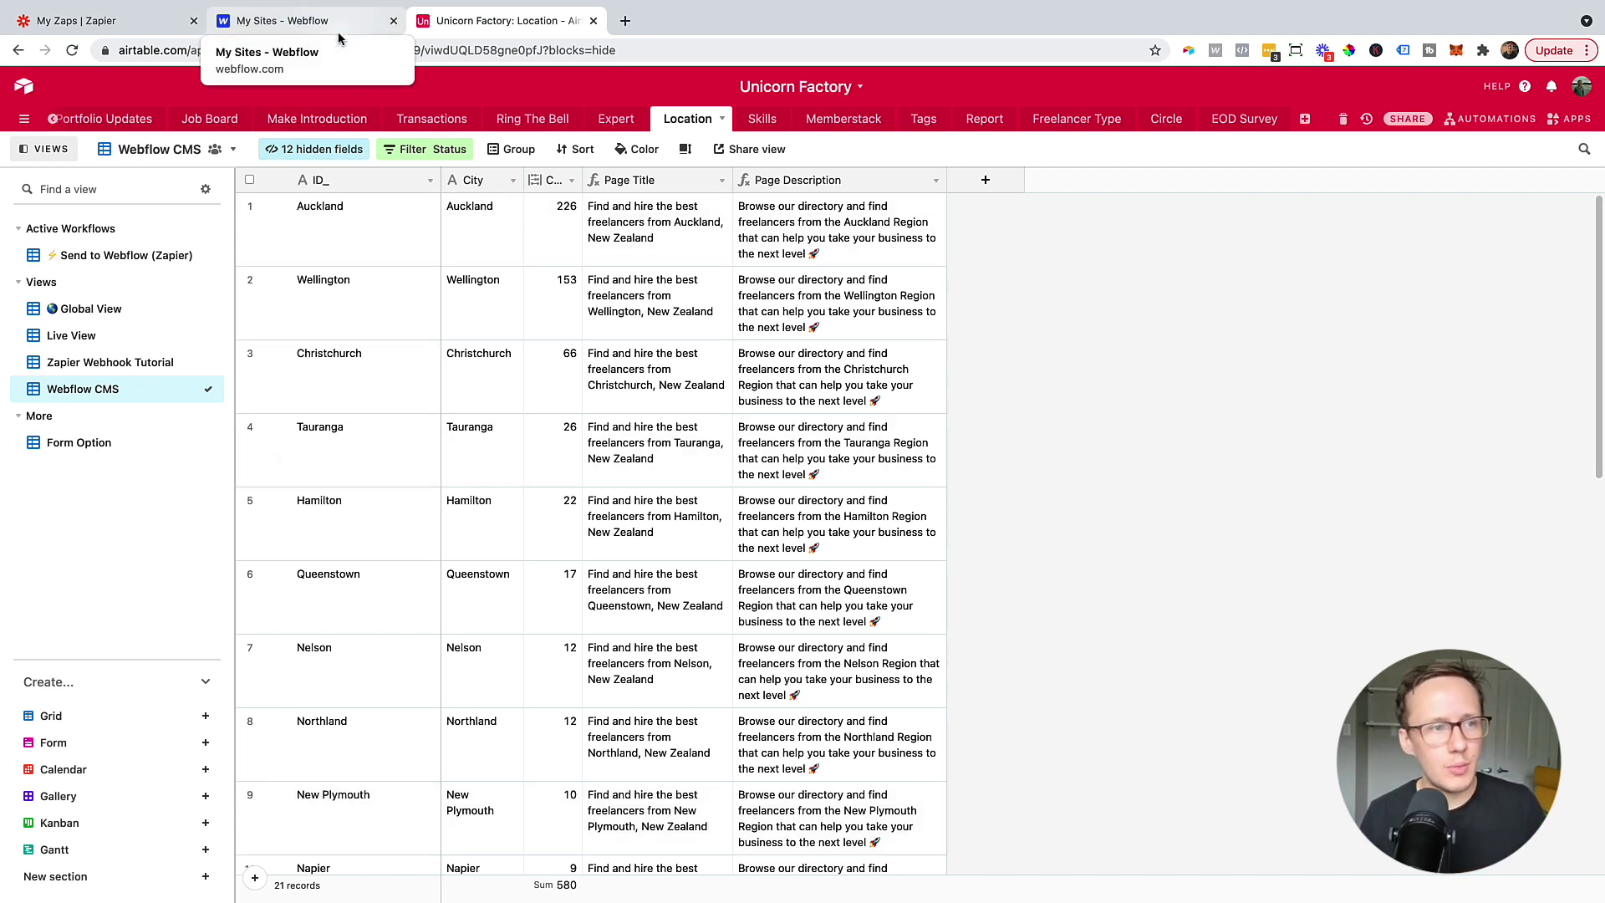
- Compare Webflow's Locations CMS collection with the Airtable Location table, then view Zapier's Zaps list
left_click(285, 20)
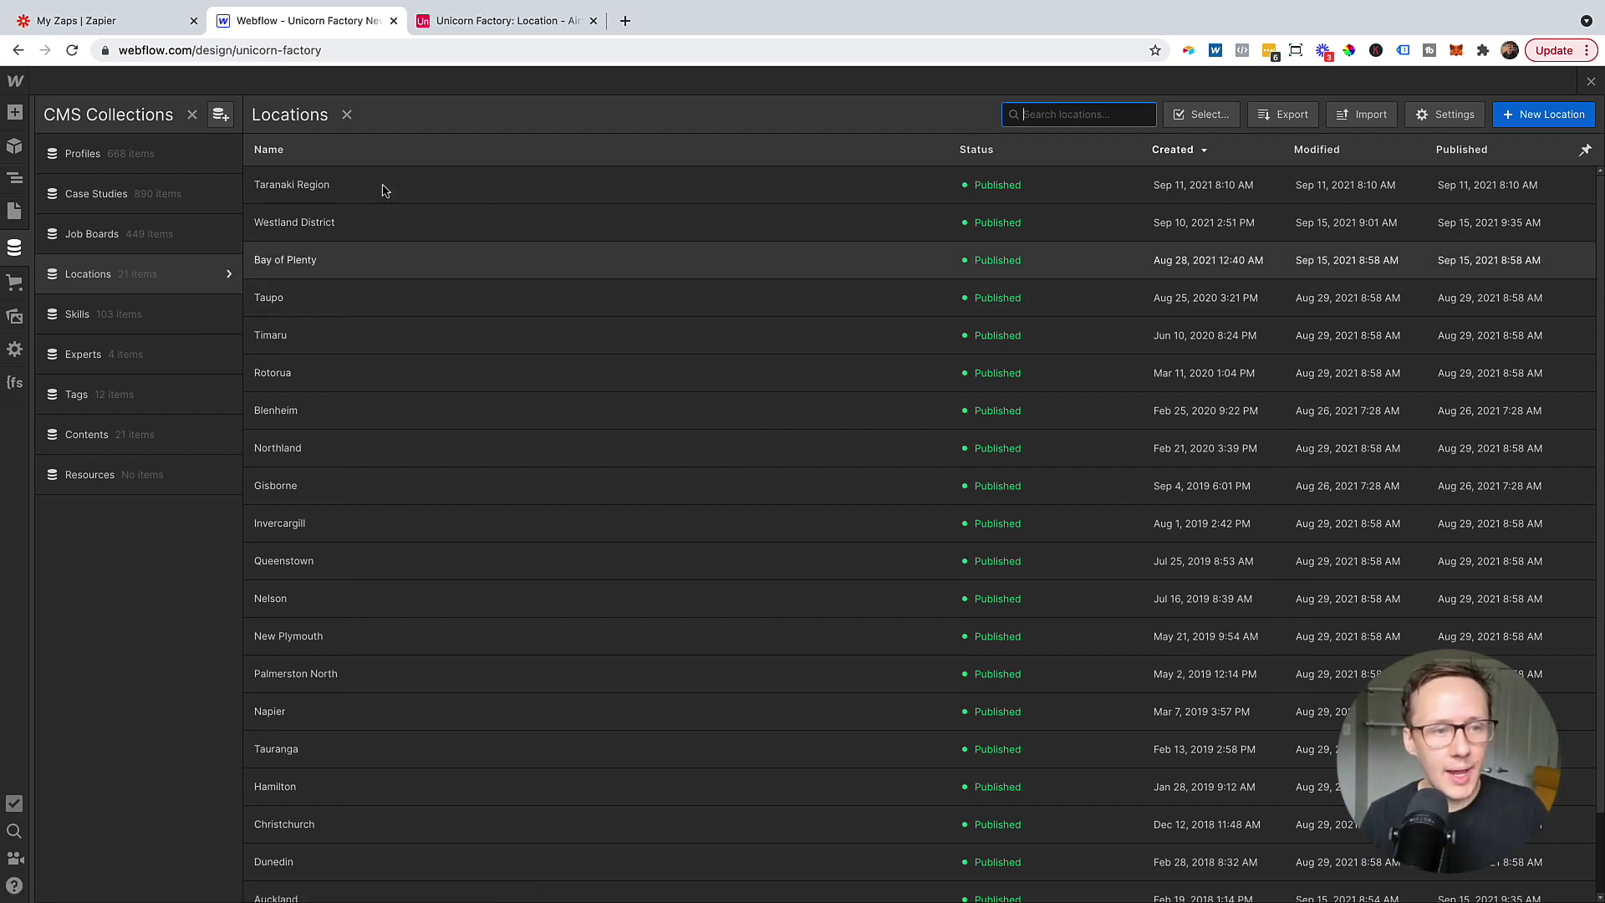
left_click(513, 23)
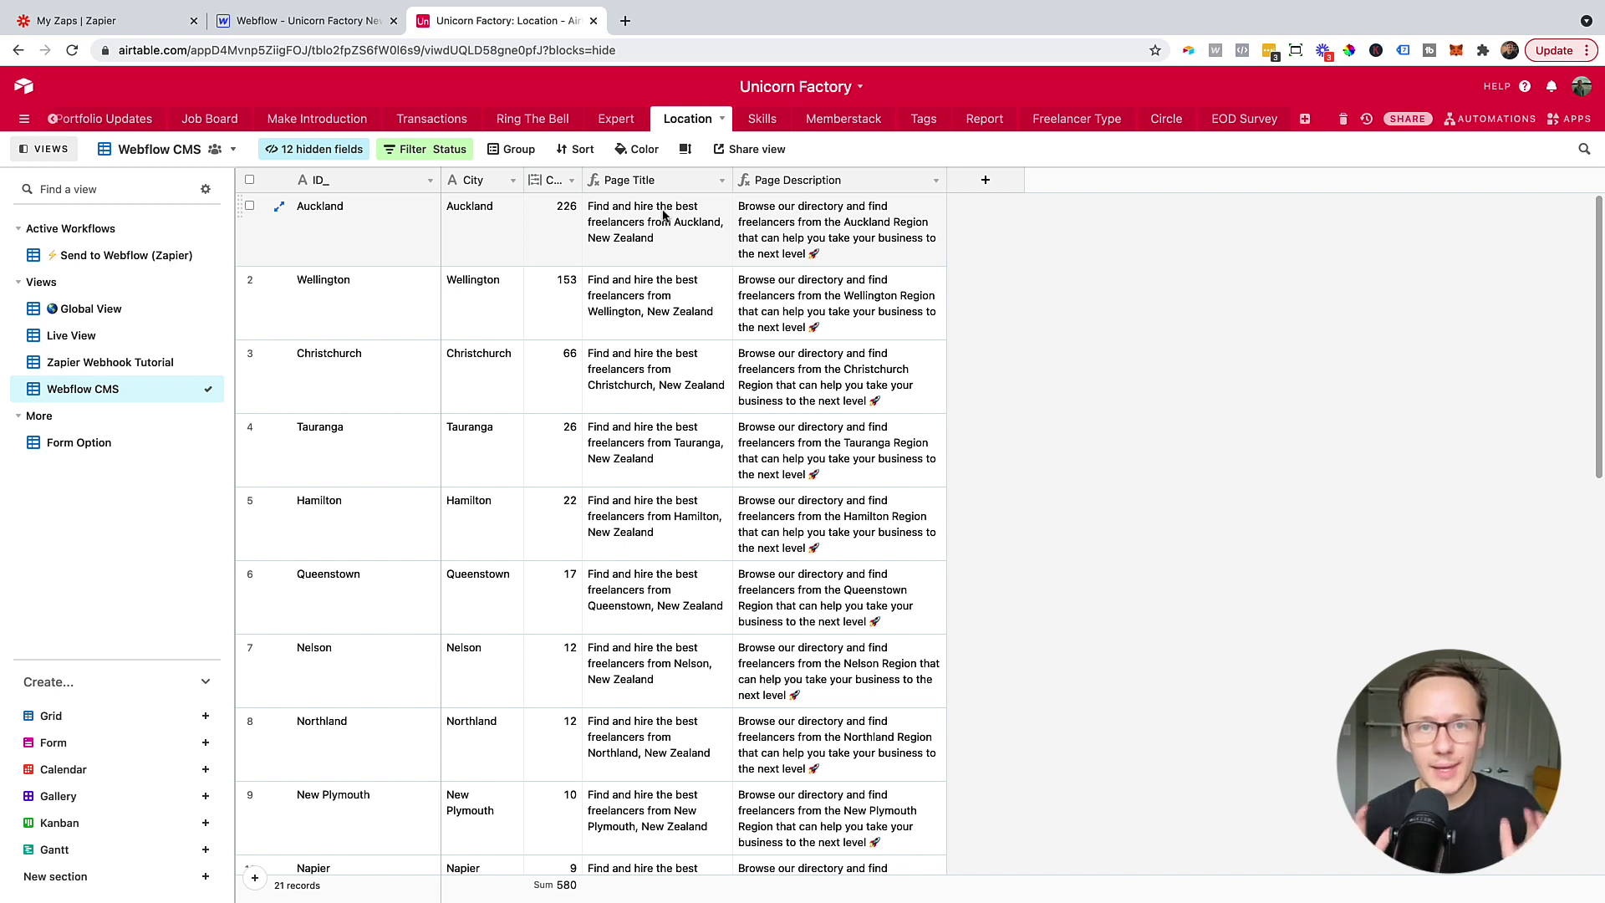
left_click(151, 22)
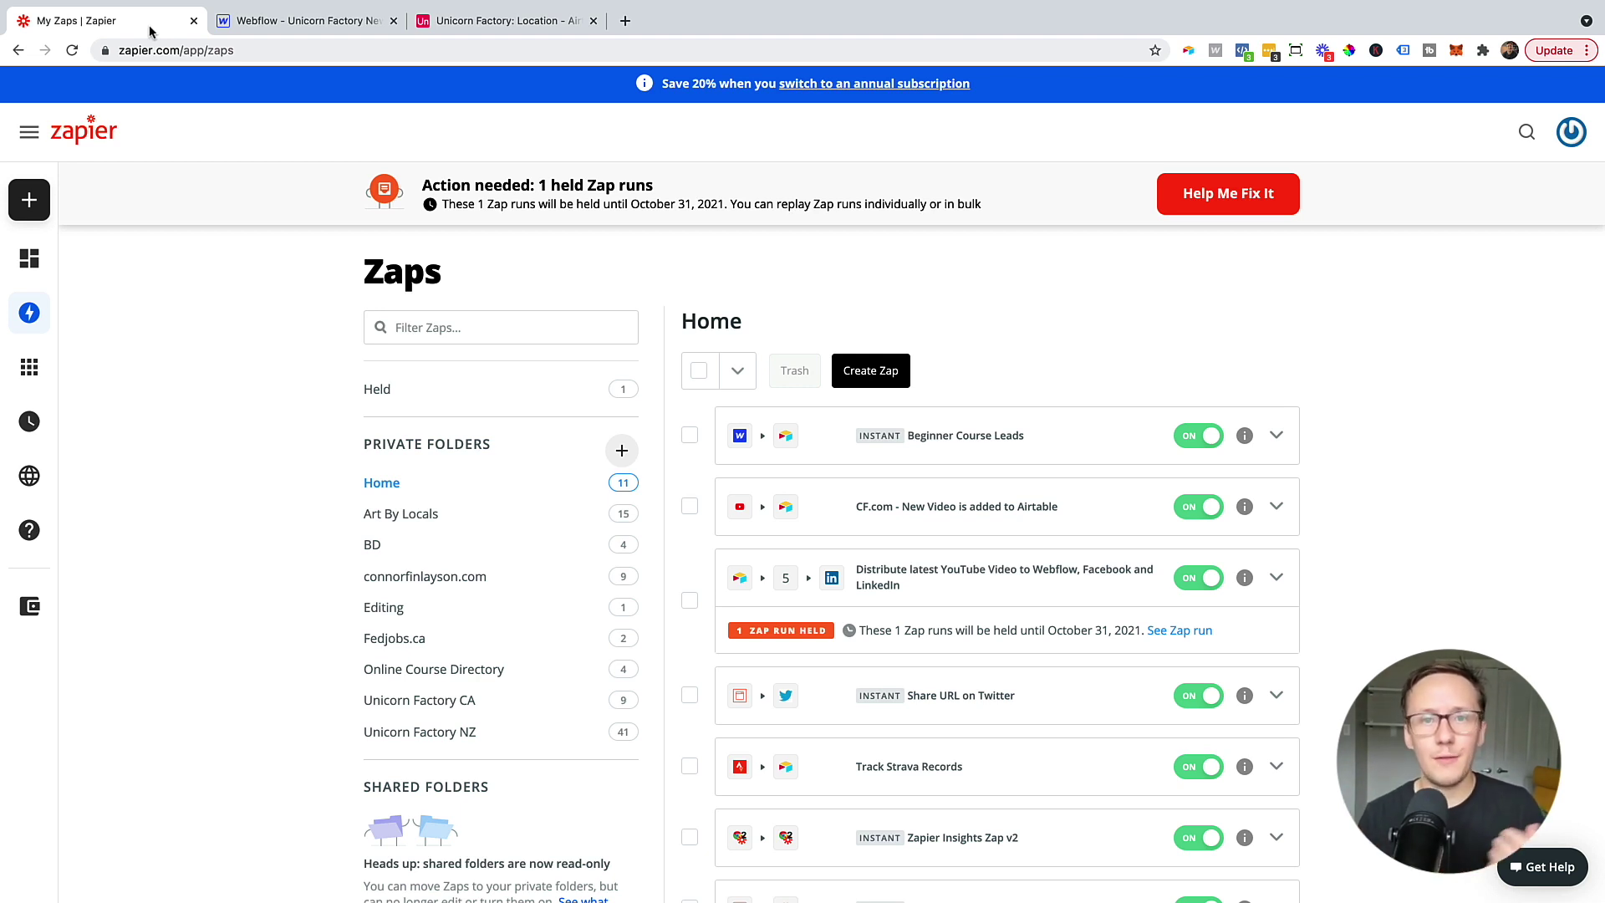
- Go back to the Airtable Location table's Webflow CMS view
left_click(535, 70)
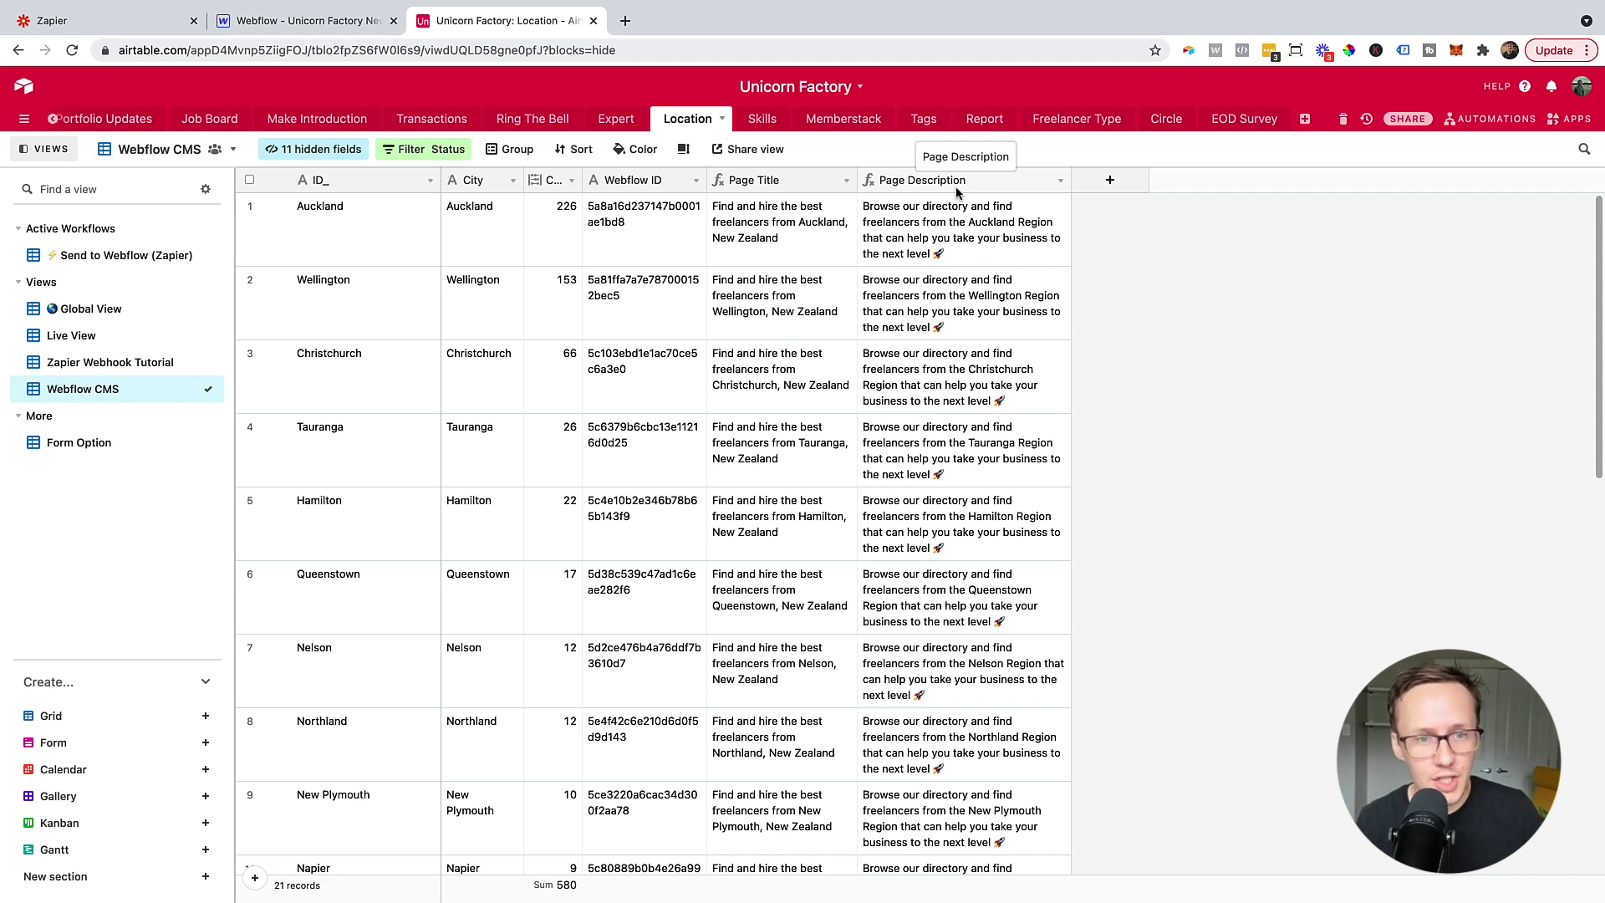
- Widen Airtable's Count column so its full header name is visible
left_click_drag(582, 180, 617, 179)
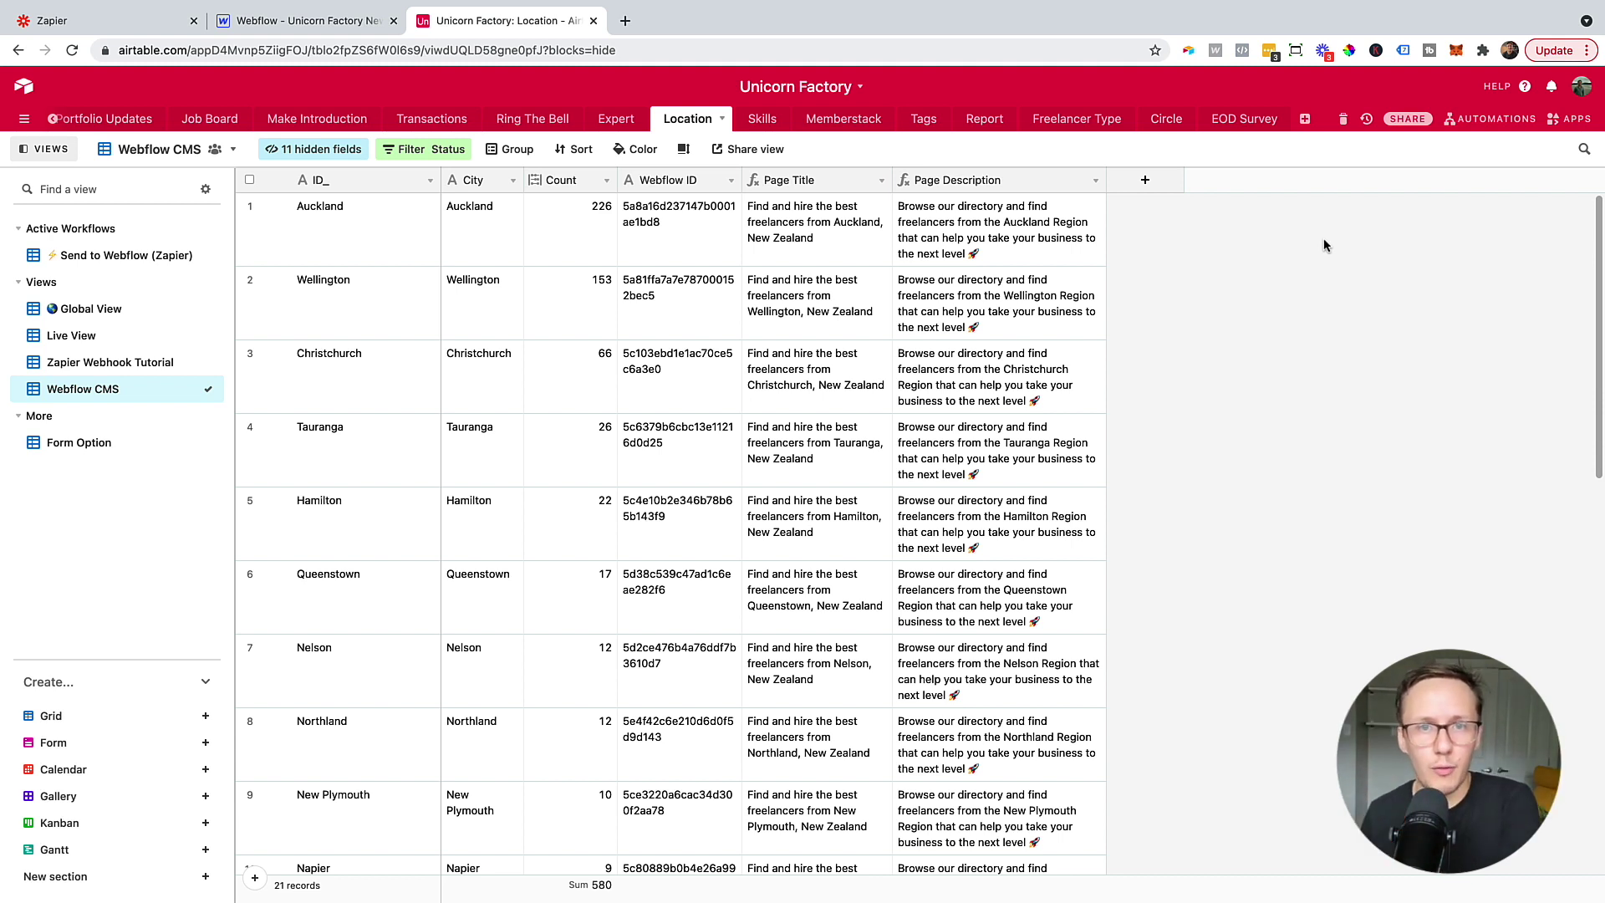
key("ctrl+shift+Tab")
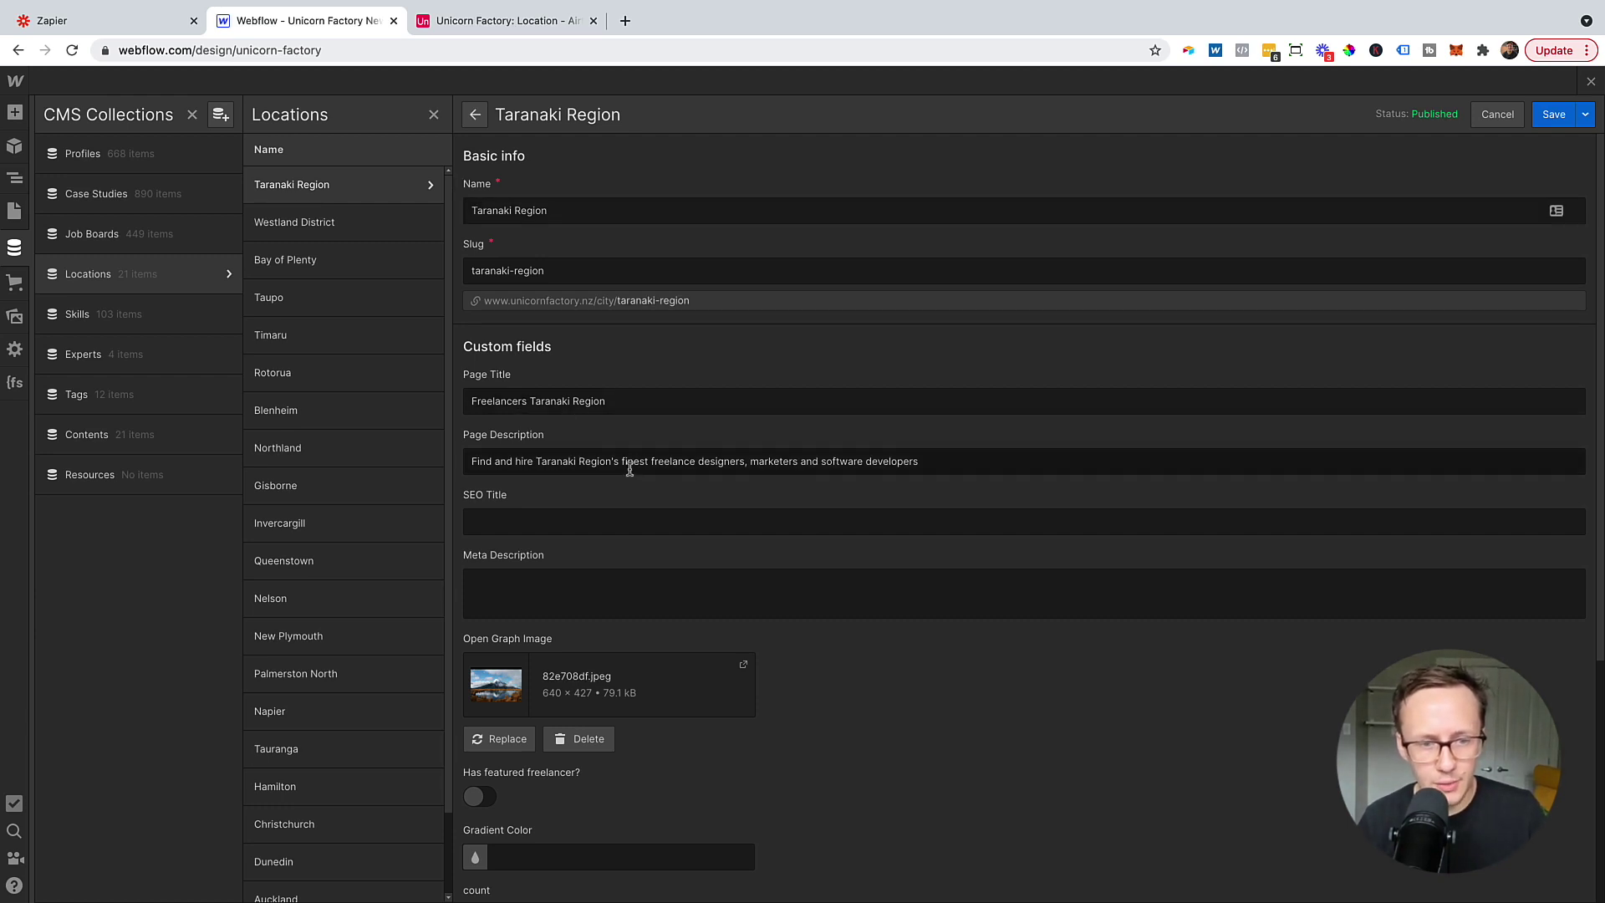
- Switch back to the Airtable Location table
left_click(510, 21)
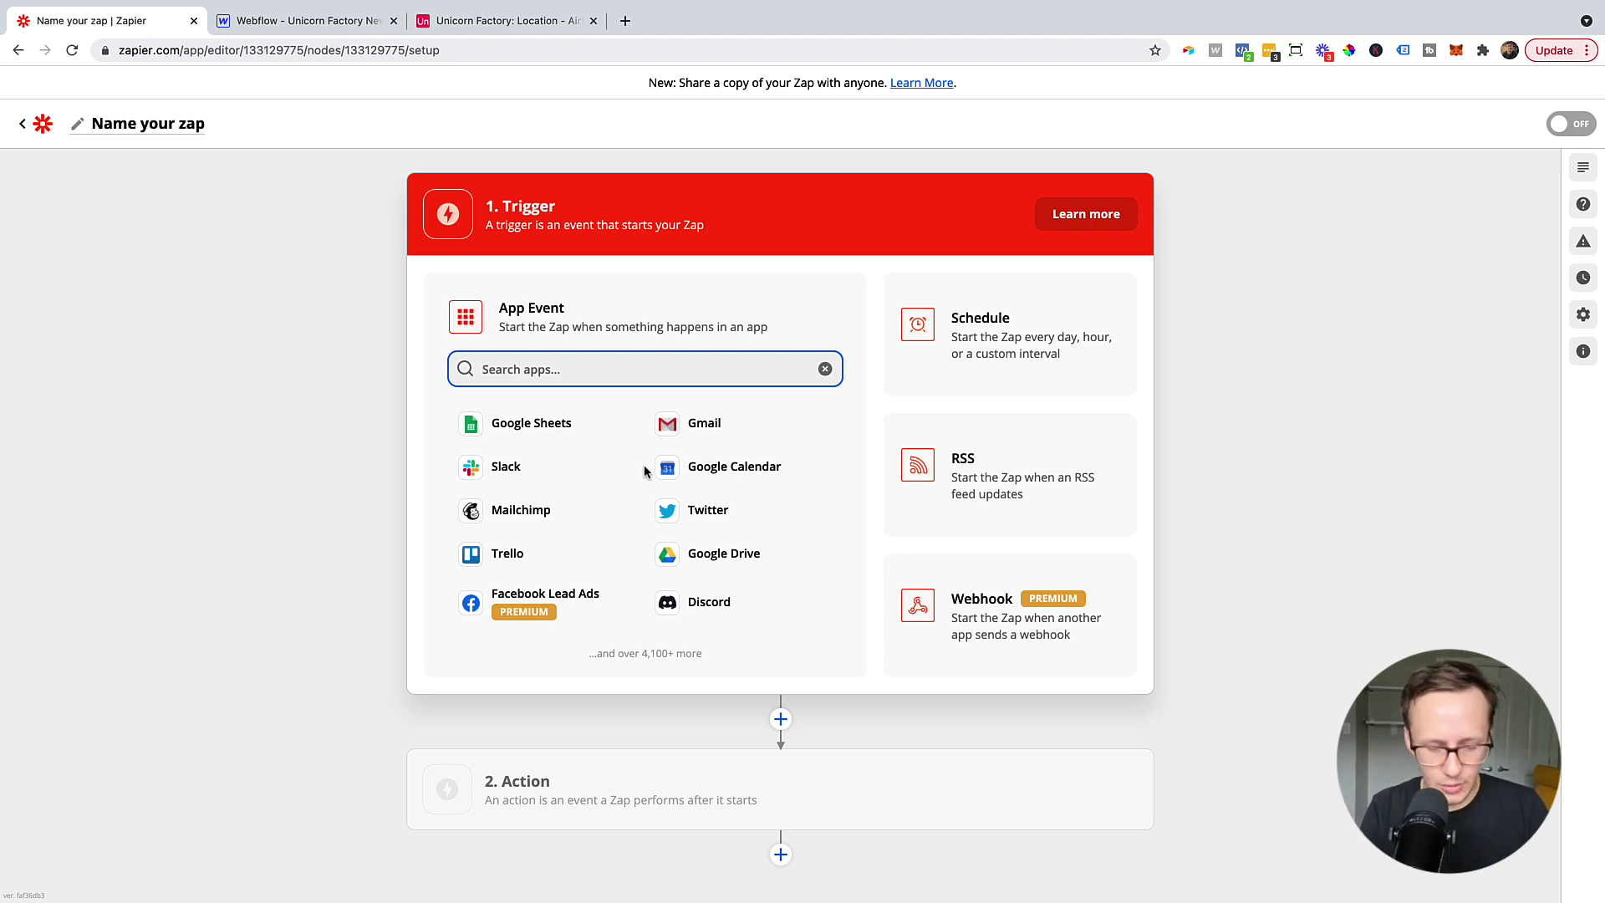
- Make the Zap's trigger a Webhooks by Zapier Catch Hook with its generated webhook URL
type("web")
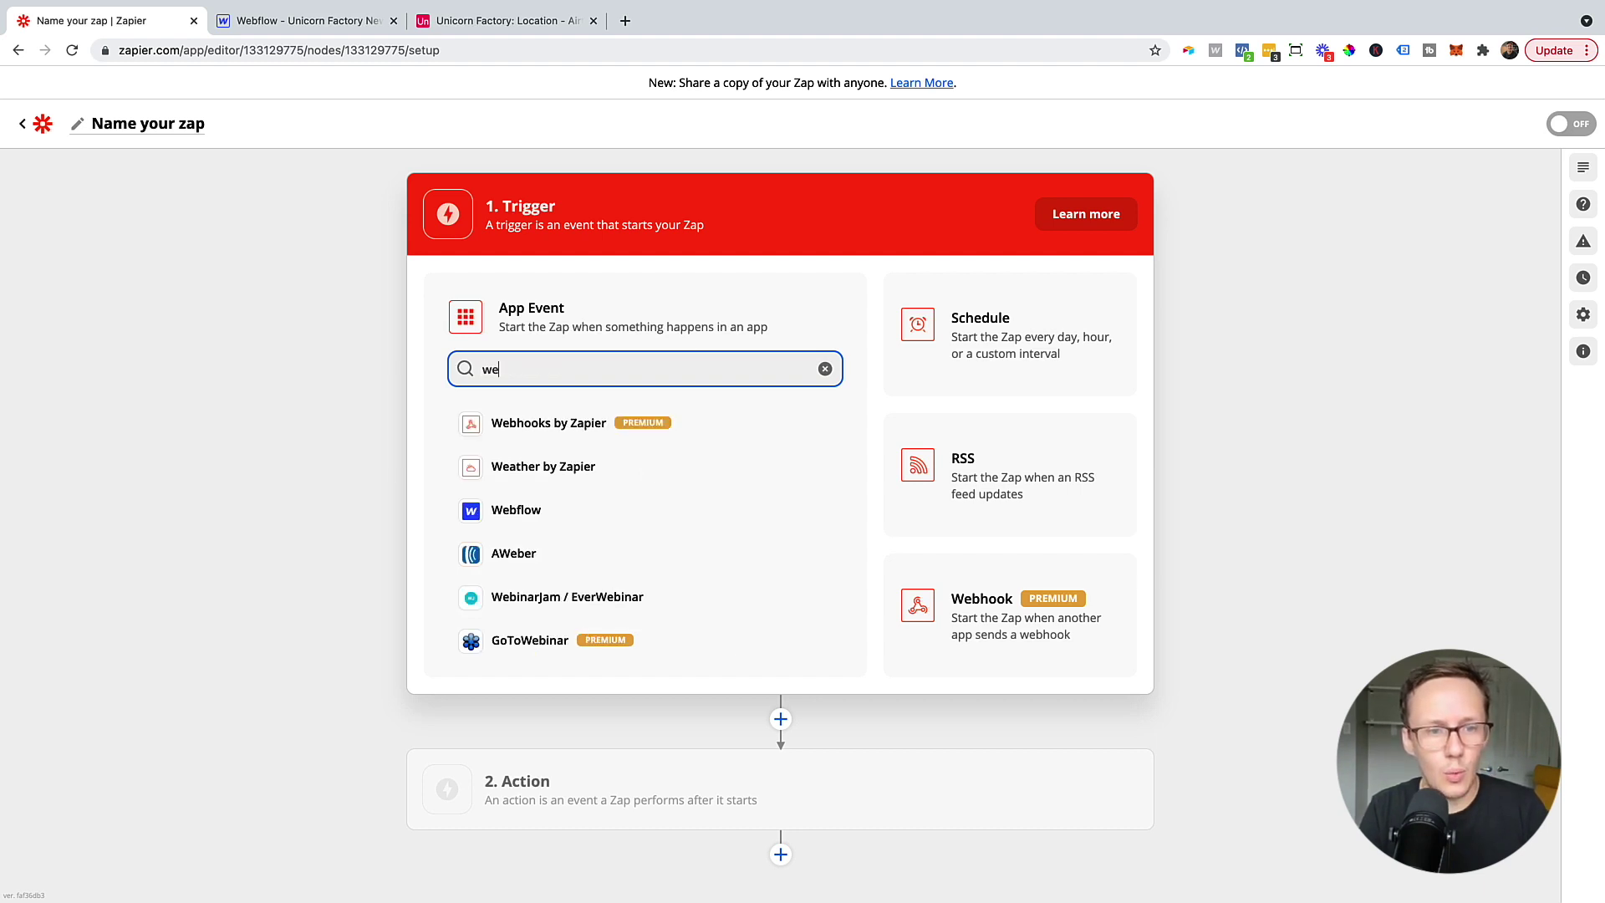
left_click(573, 423)
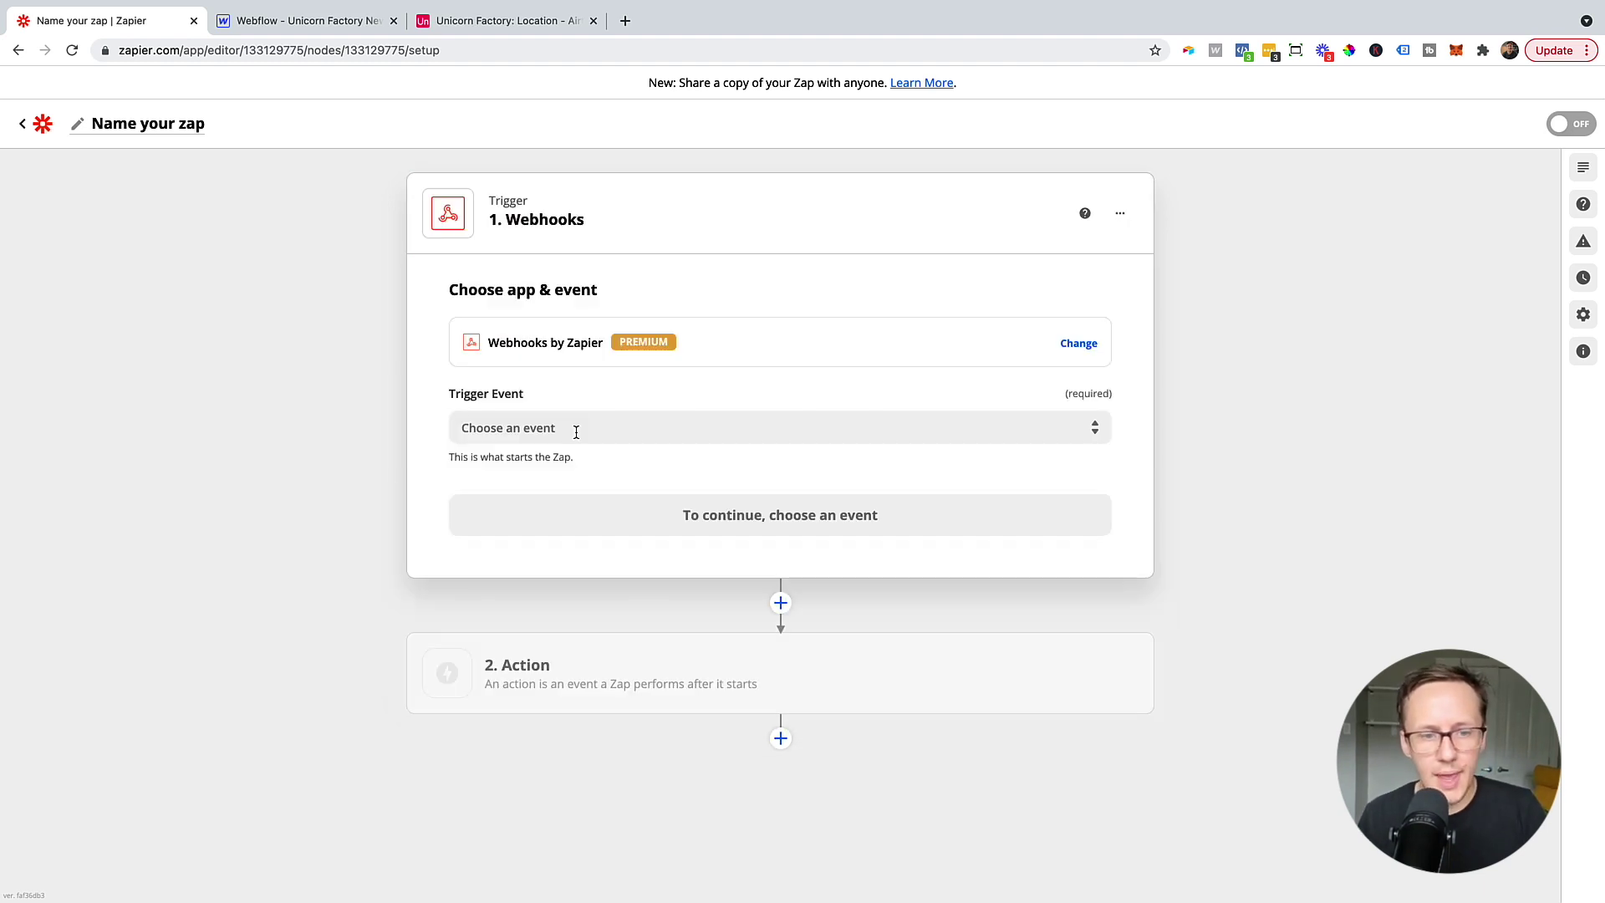
left_click(576, 429)
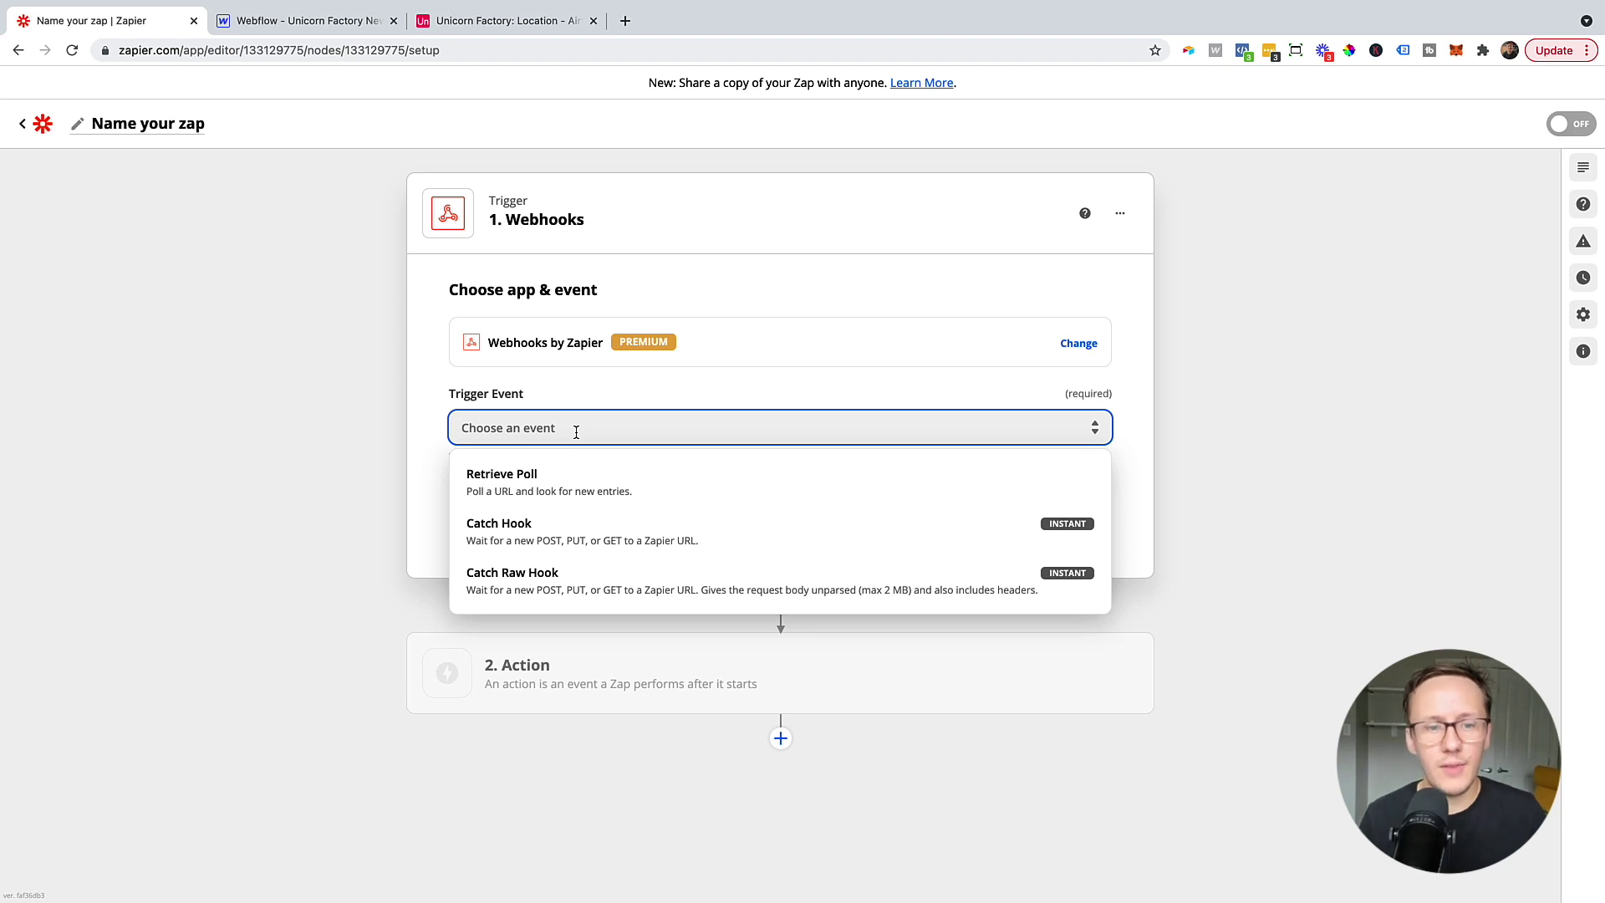
left_click(568, 544)
left_click(681, 527)
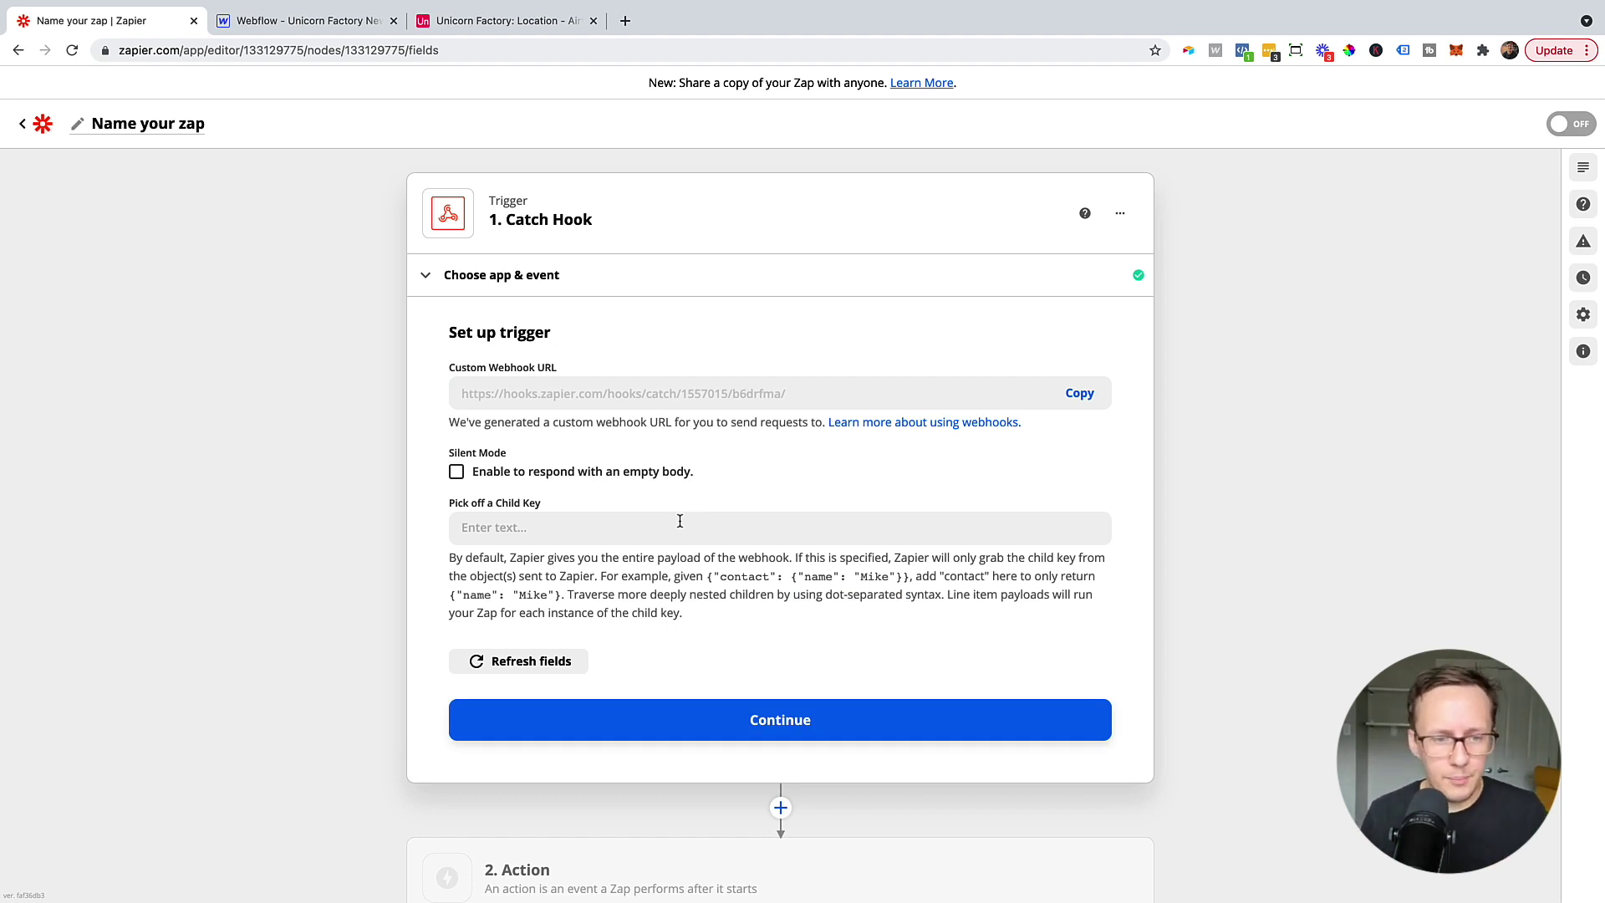
scroll(679, 520, "down", 1)
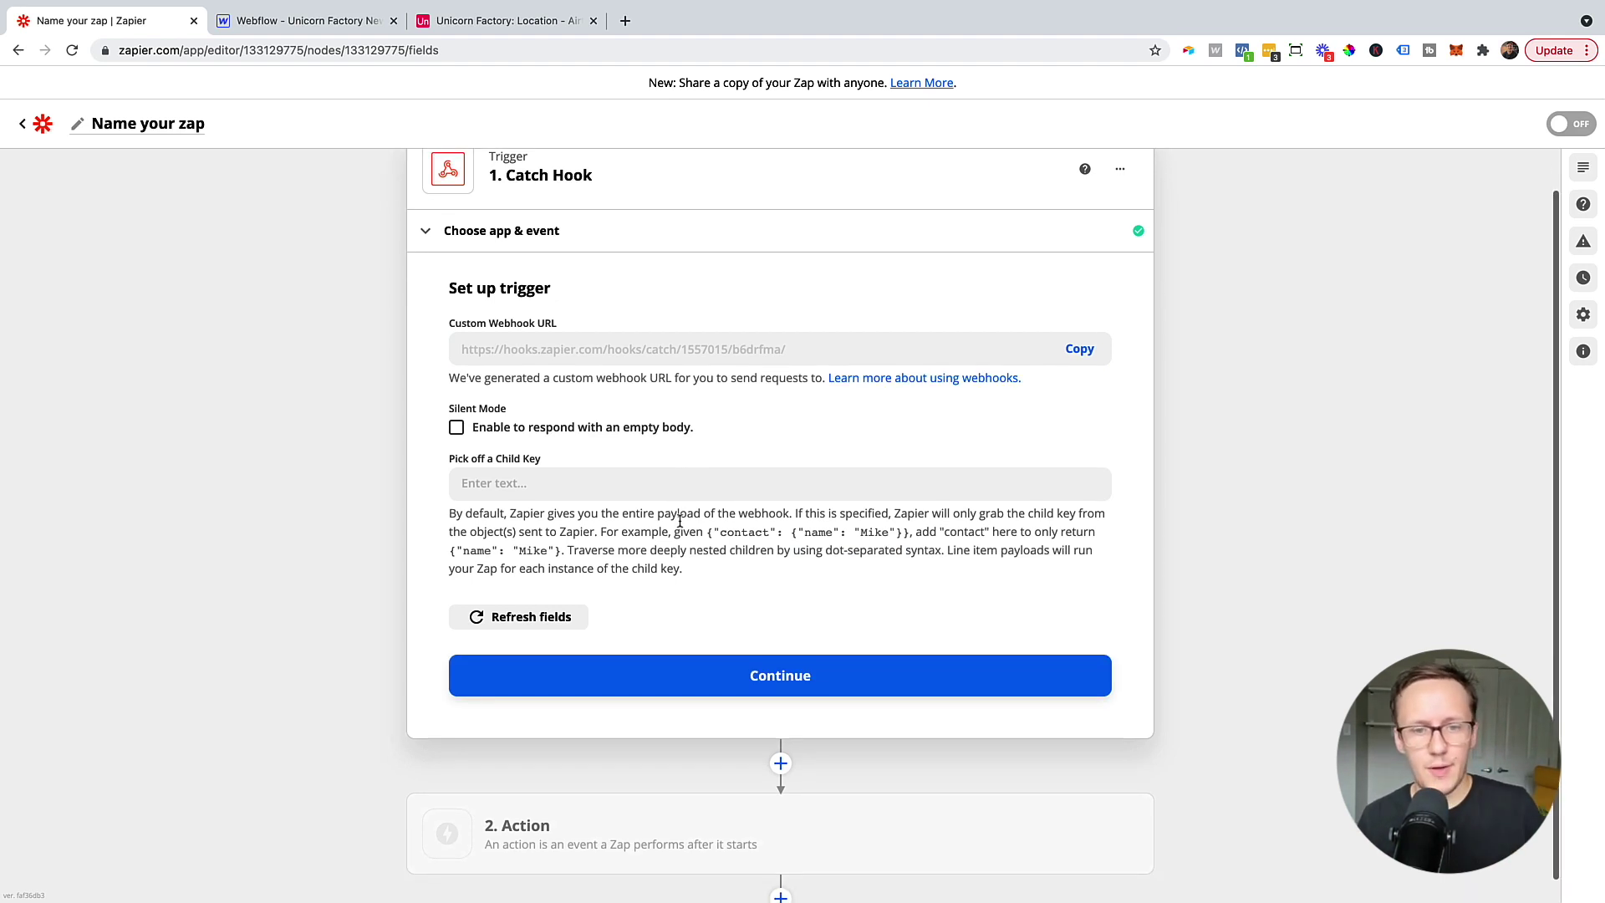
scroll(679, 521, "down", 1)
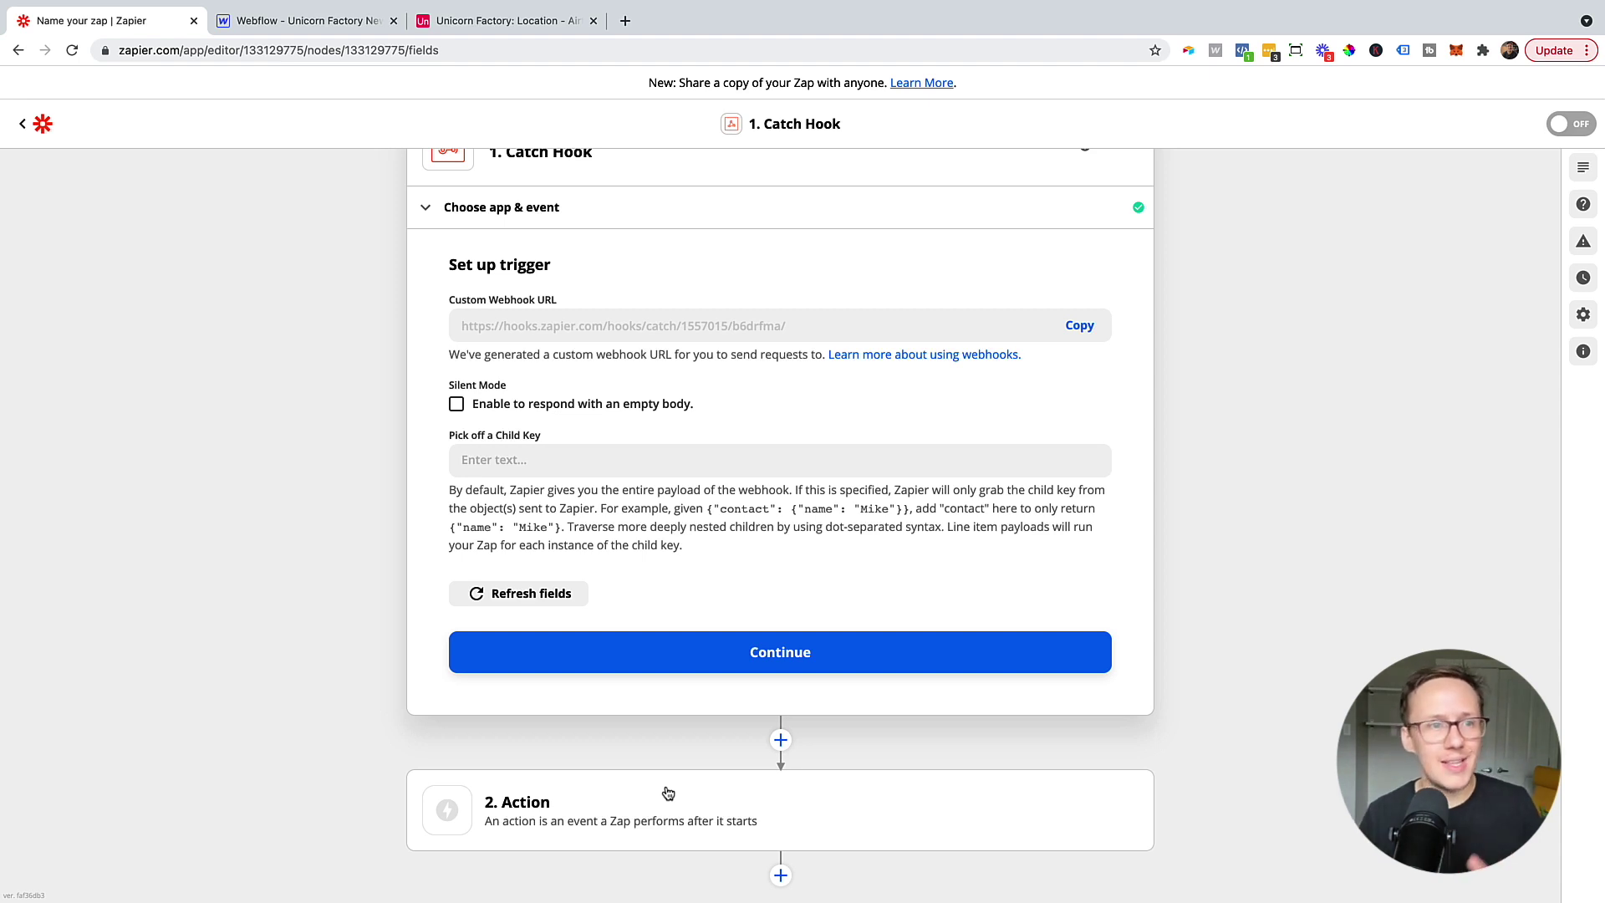
left_click(666, 792)
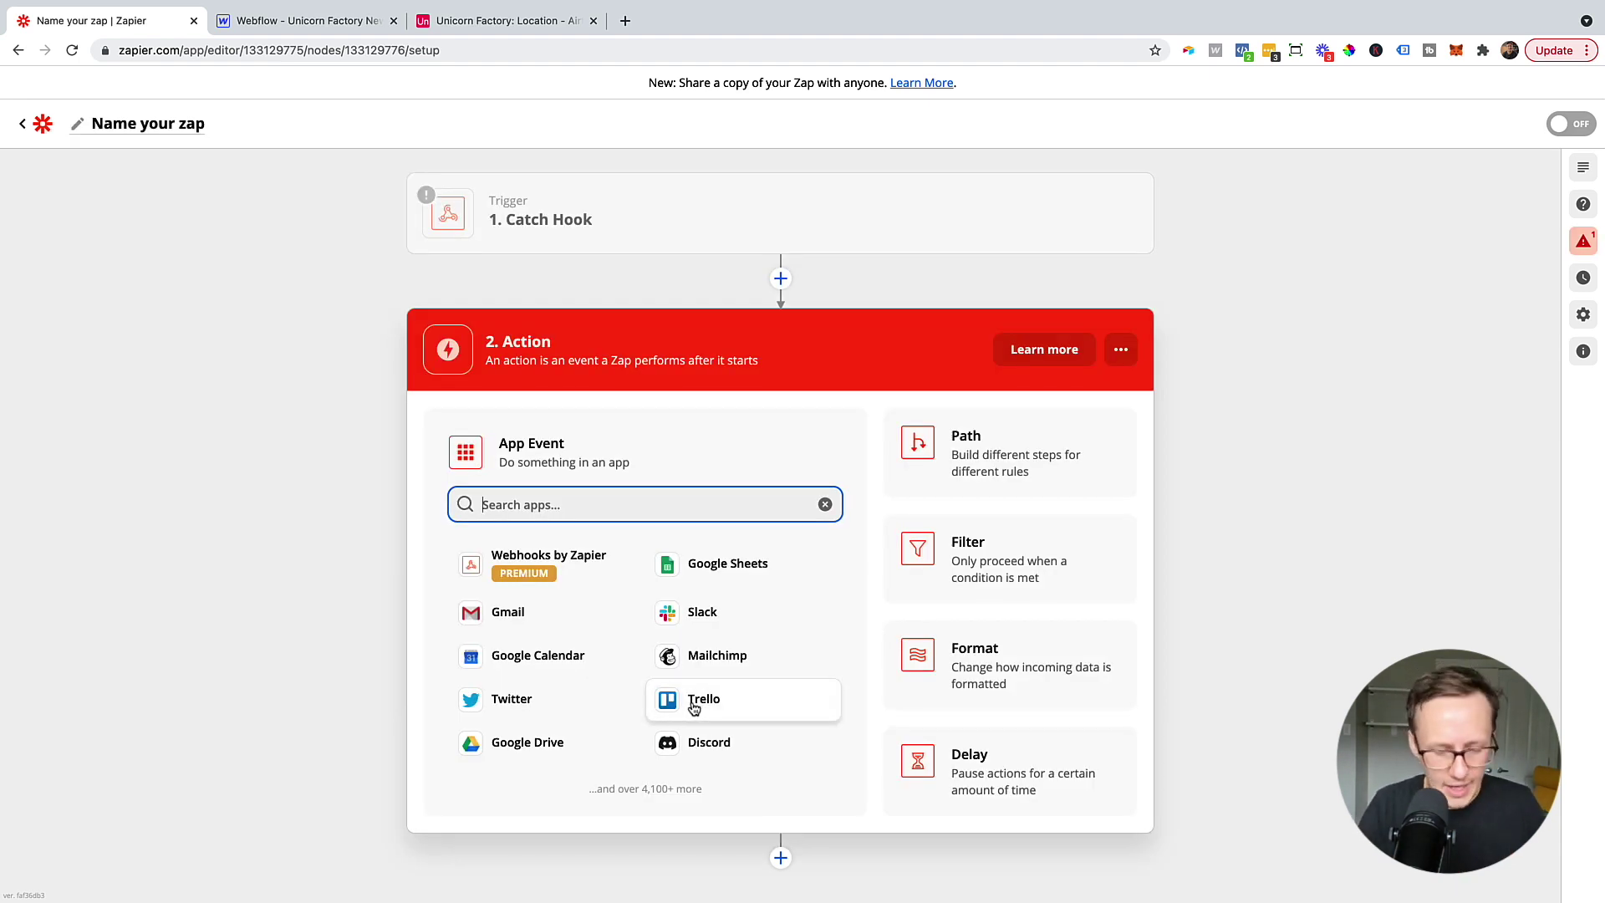
- Set the Zap's action to Webflow Update Live Item on the Locations collection
type("webflow")
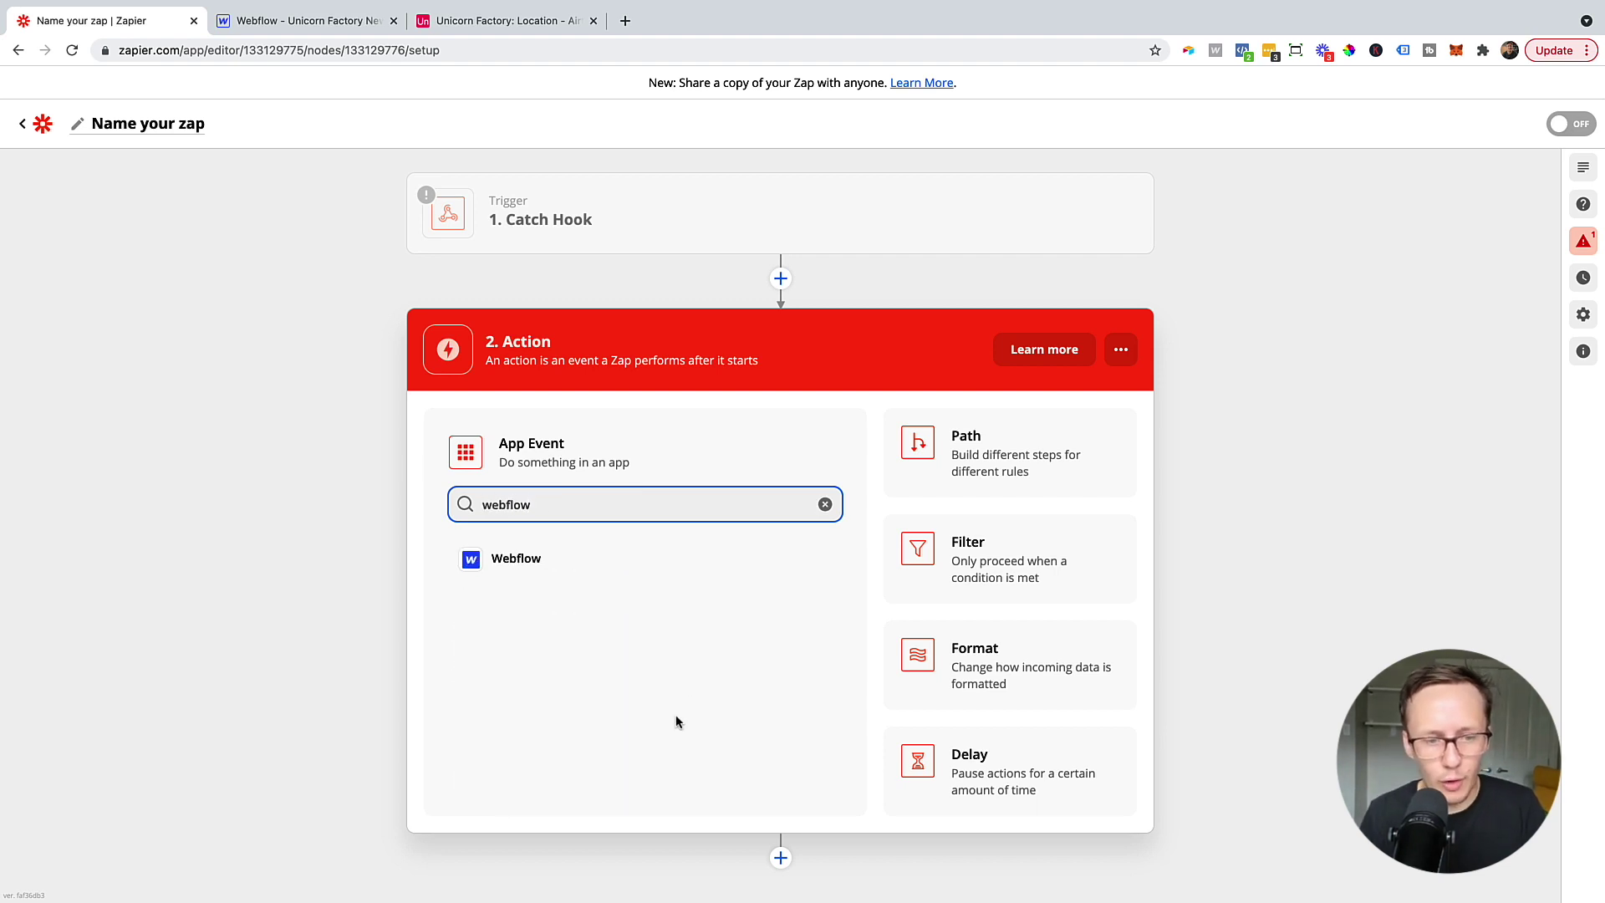
left_click(590, 573)
left_click(561, 554)
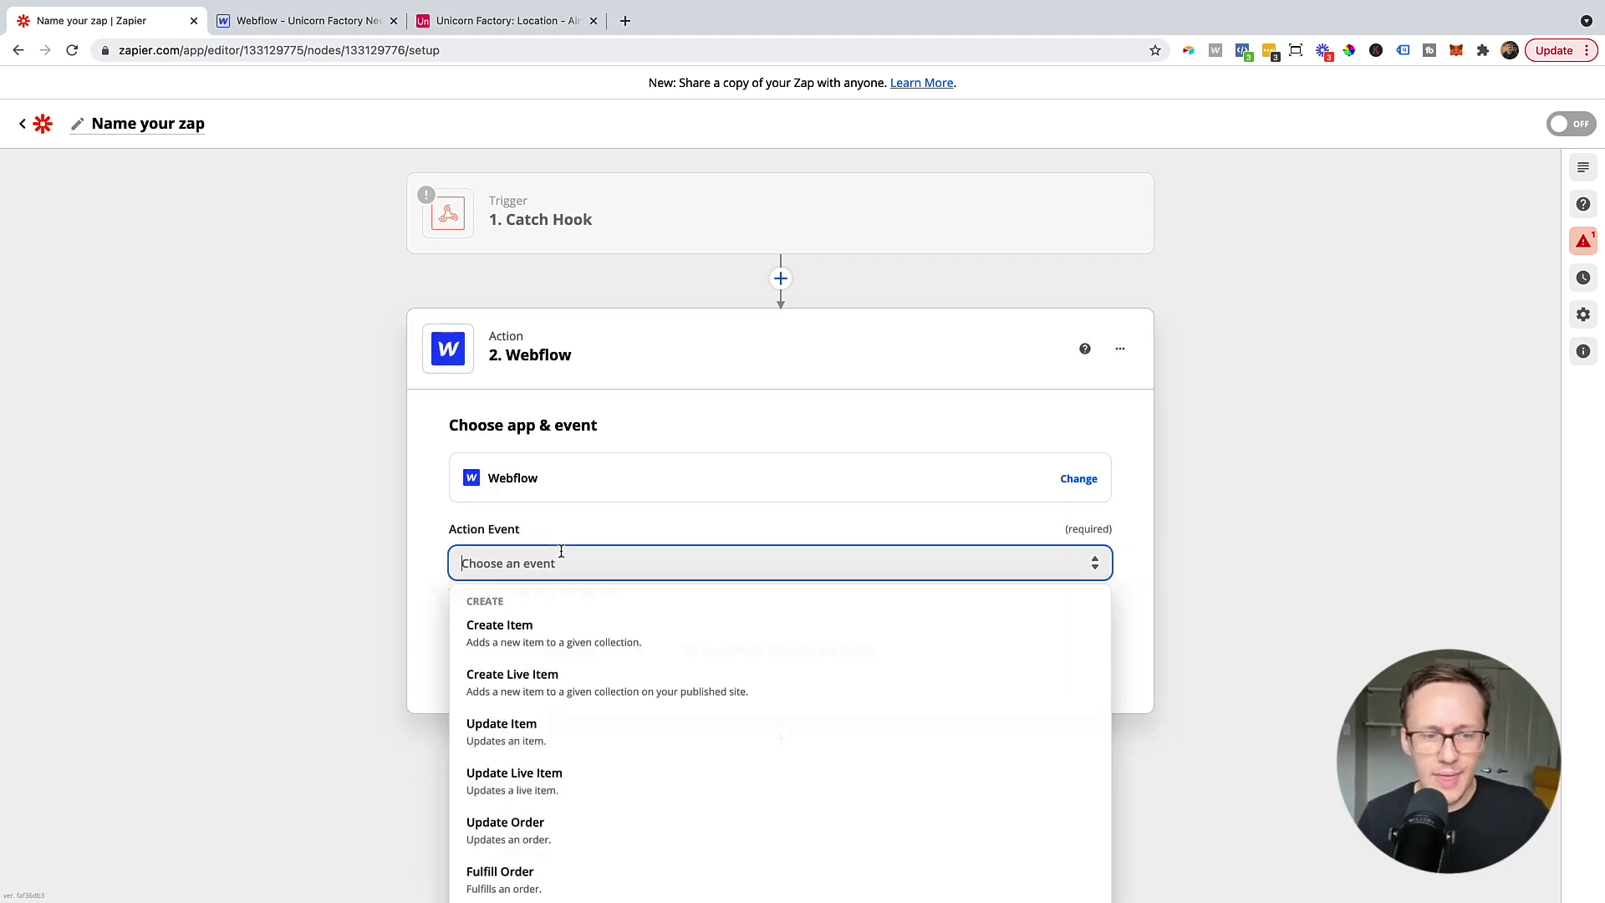
left_click(562, 782)
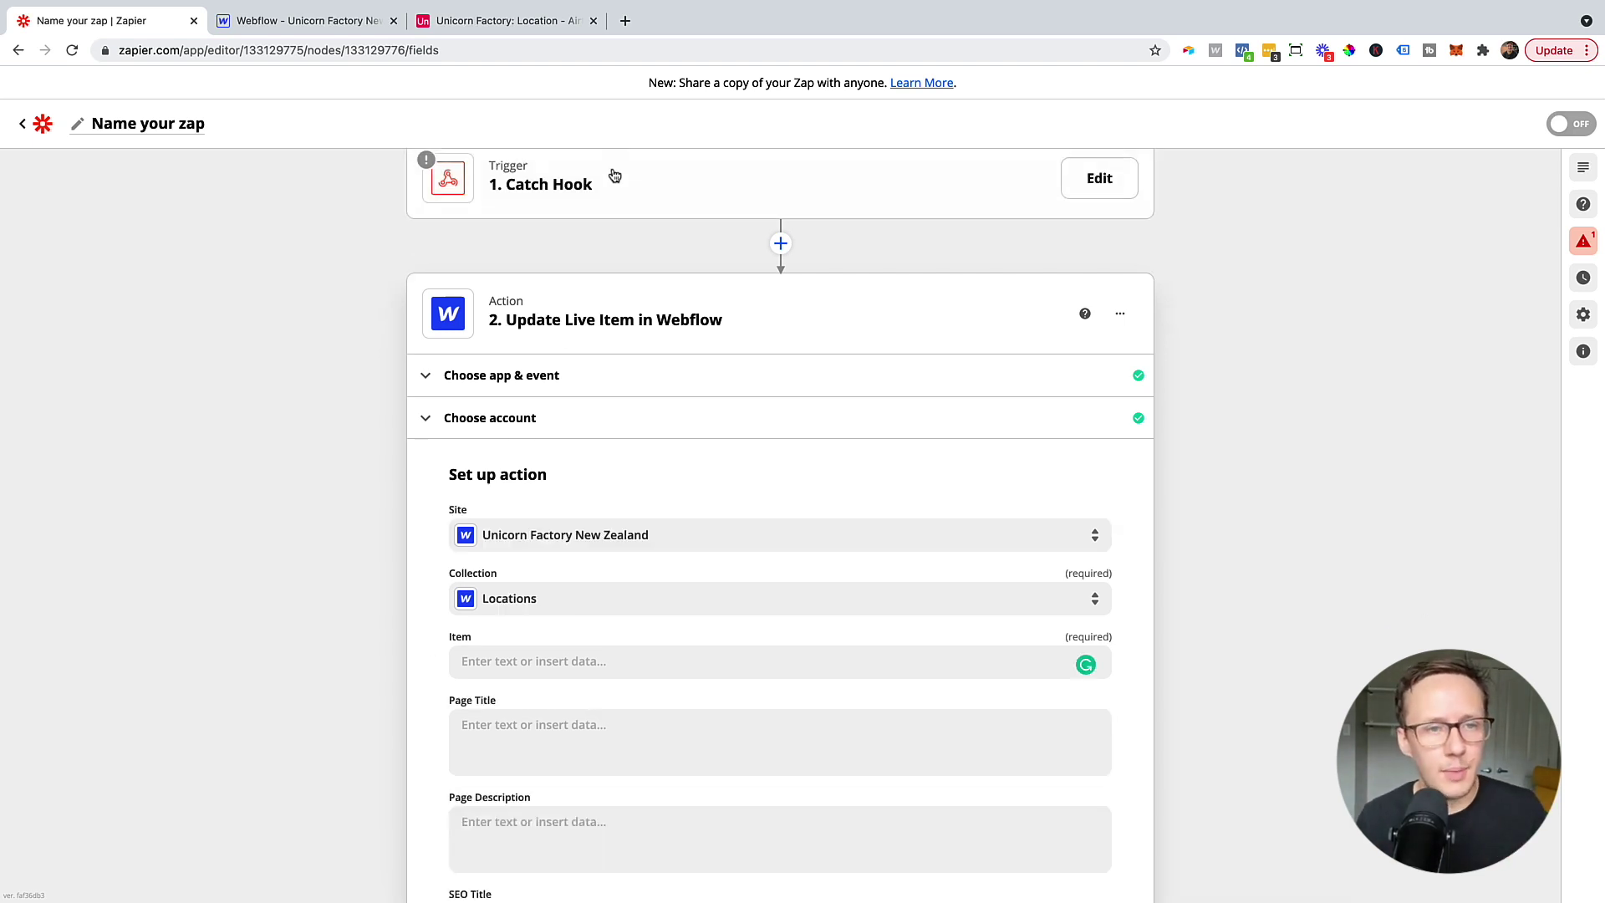
left_click(506, 20)
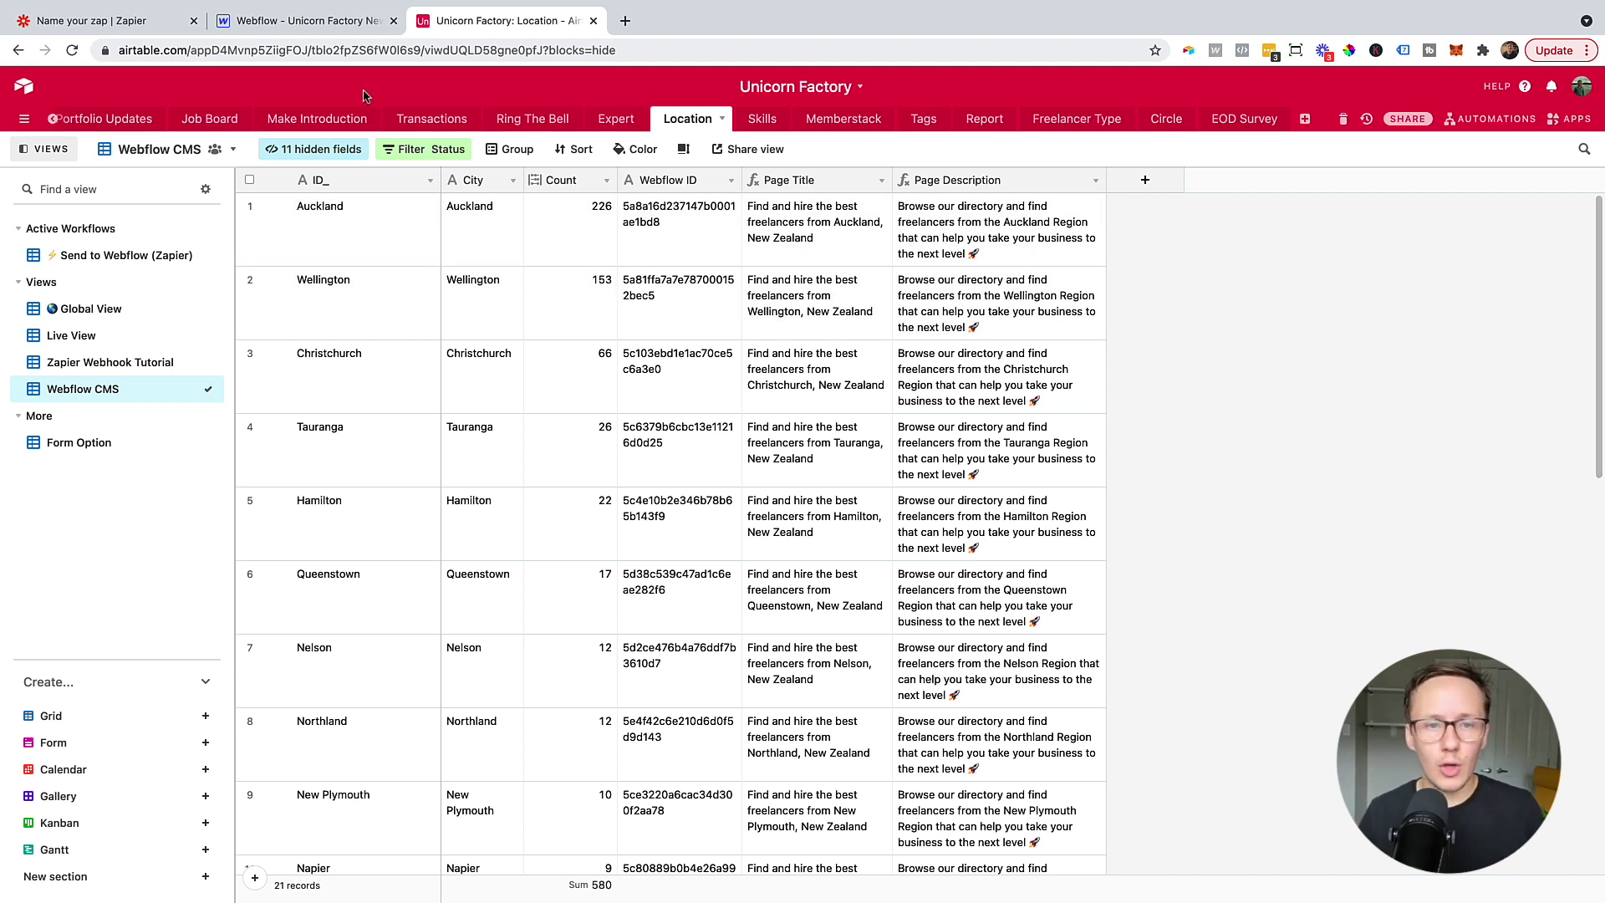
- Check Wellington's Webflow ID in Airtable, then return to Zapier's Catch Hook trigger test
left_click(699, 319)
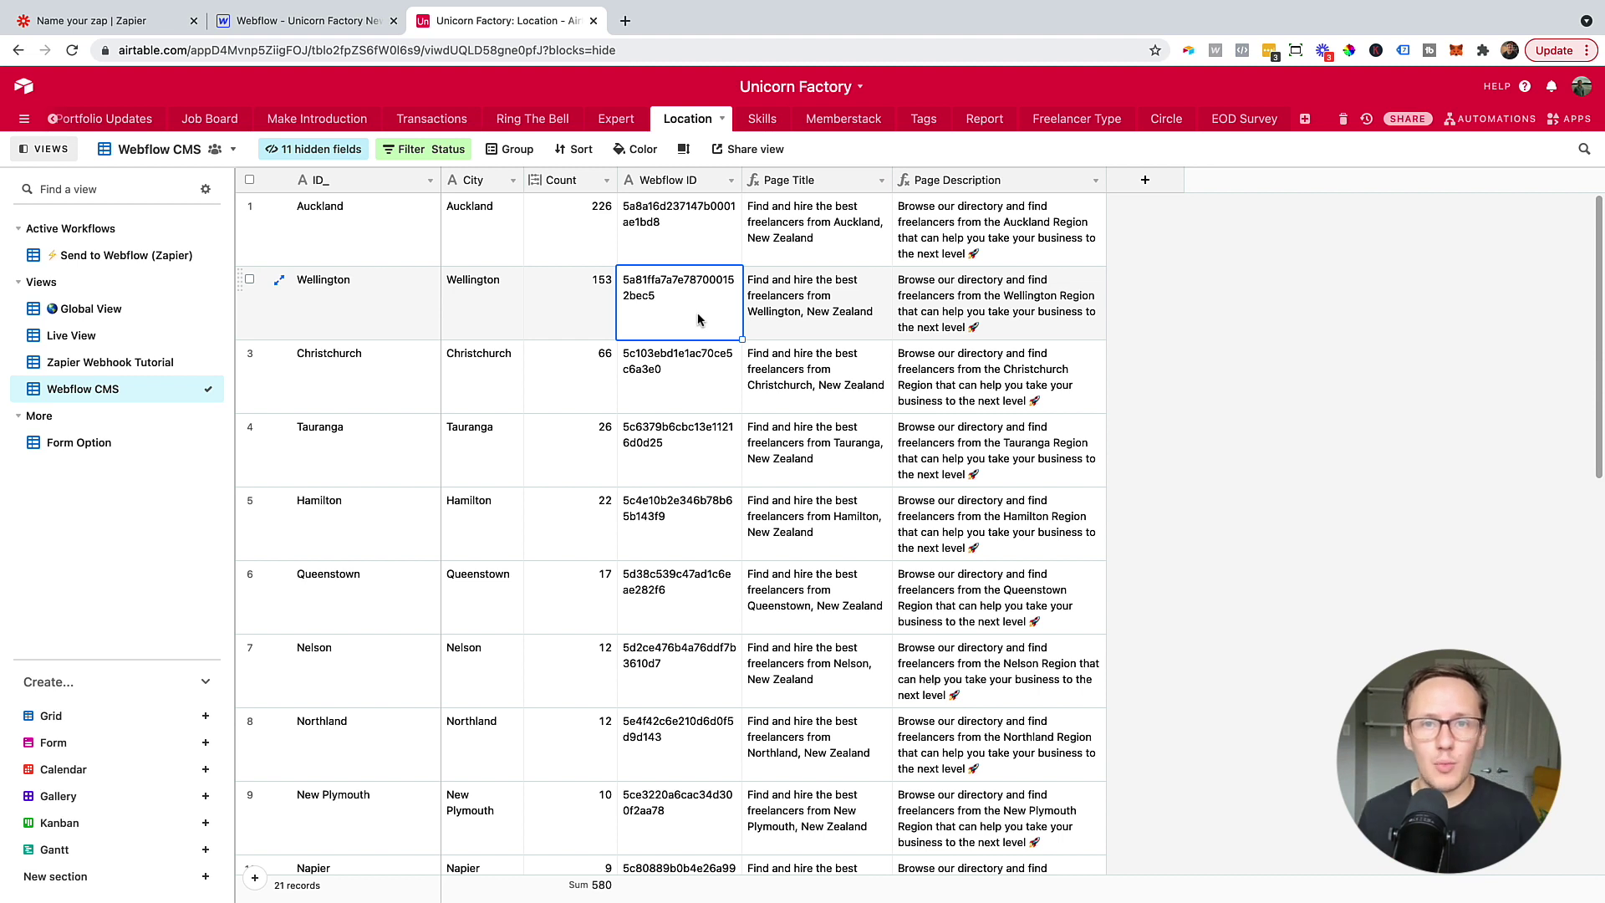
key("ctrl+1")
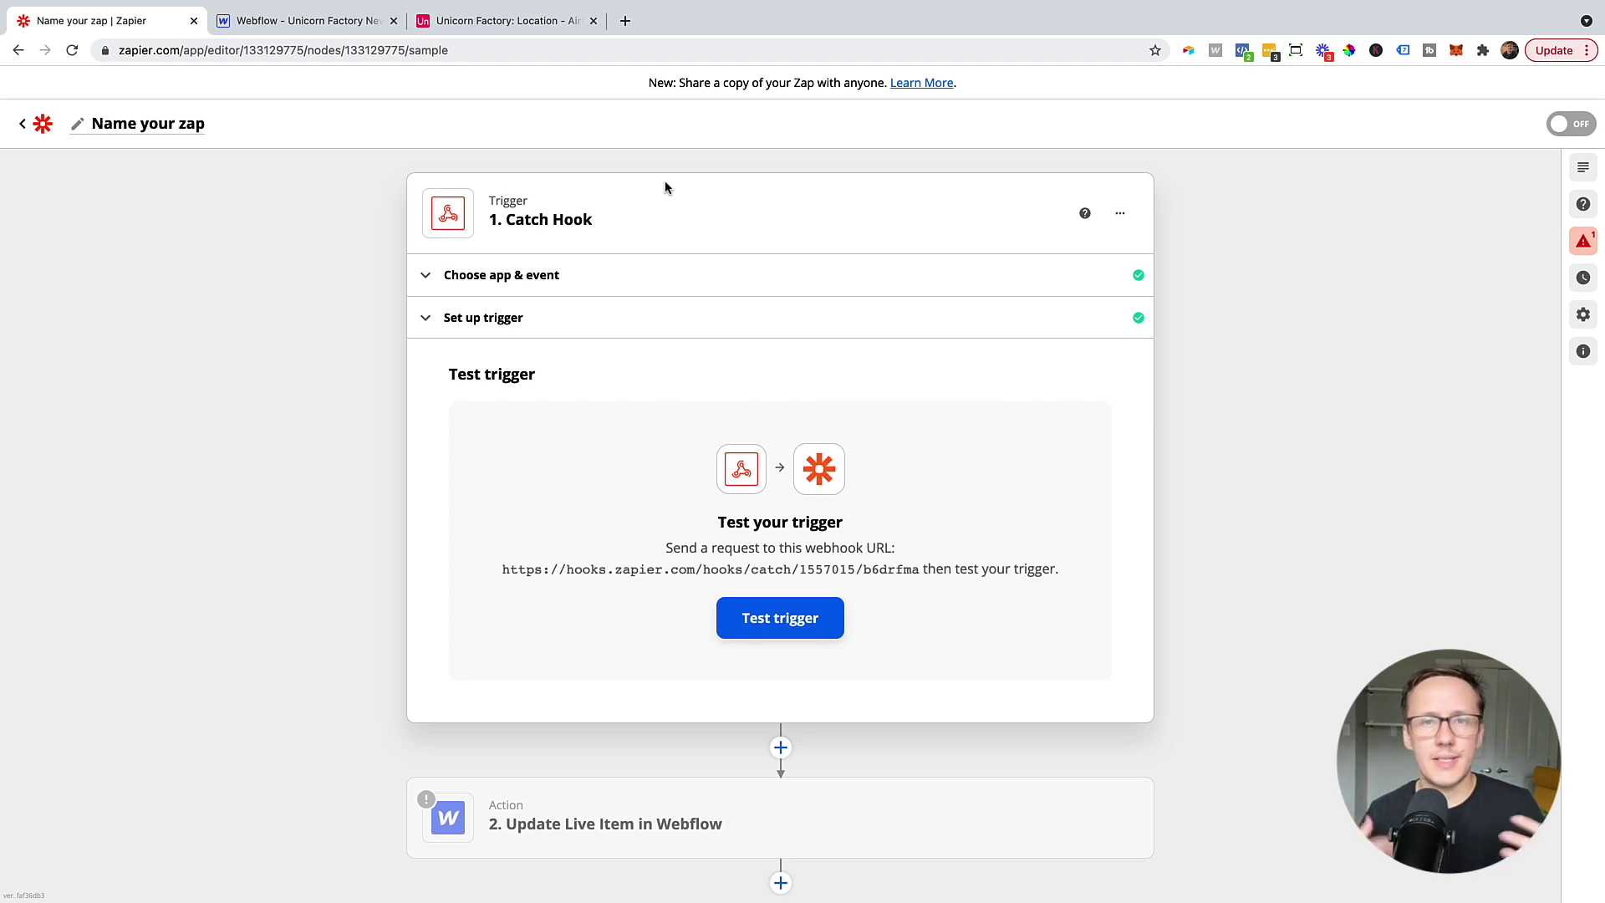
- Copy the Catch Hook's custom webhook URL and return to the Airtable Location table
left_click(612, 326)
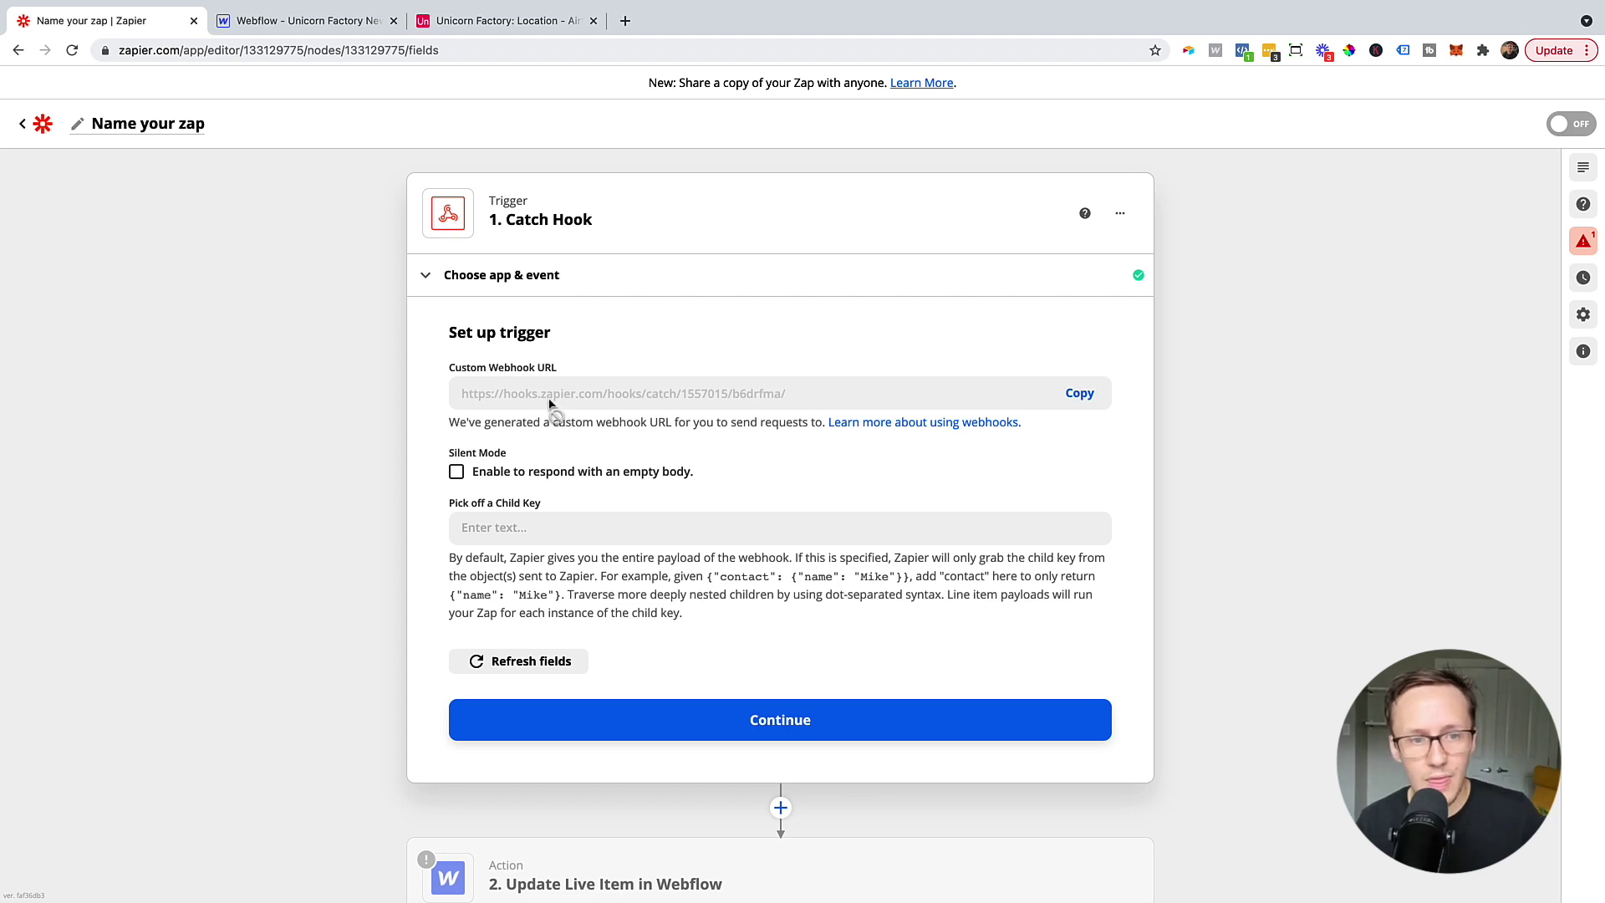
left_click(1080, 392)
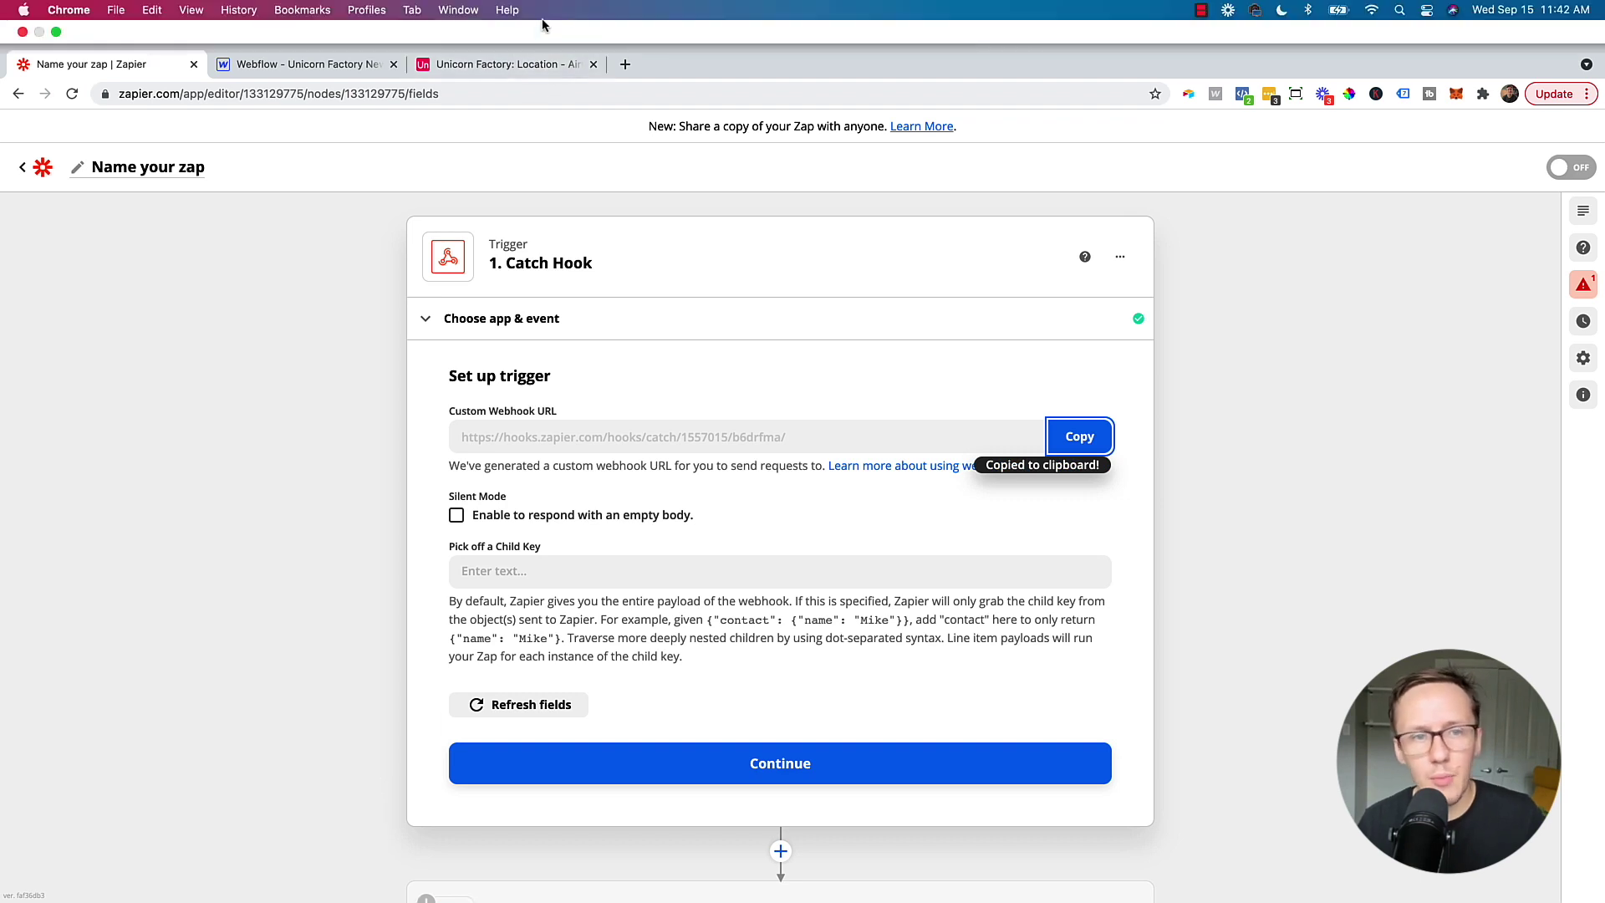
mouse_move(543, 5)
left_click(534, 67)
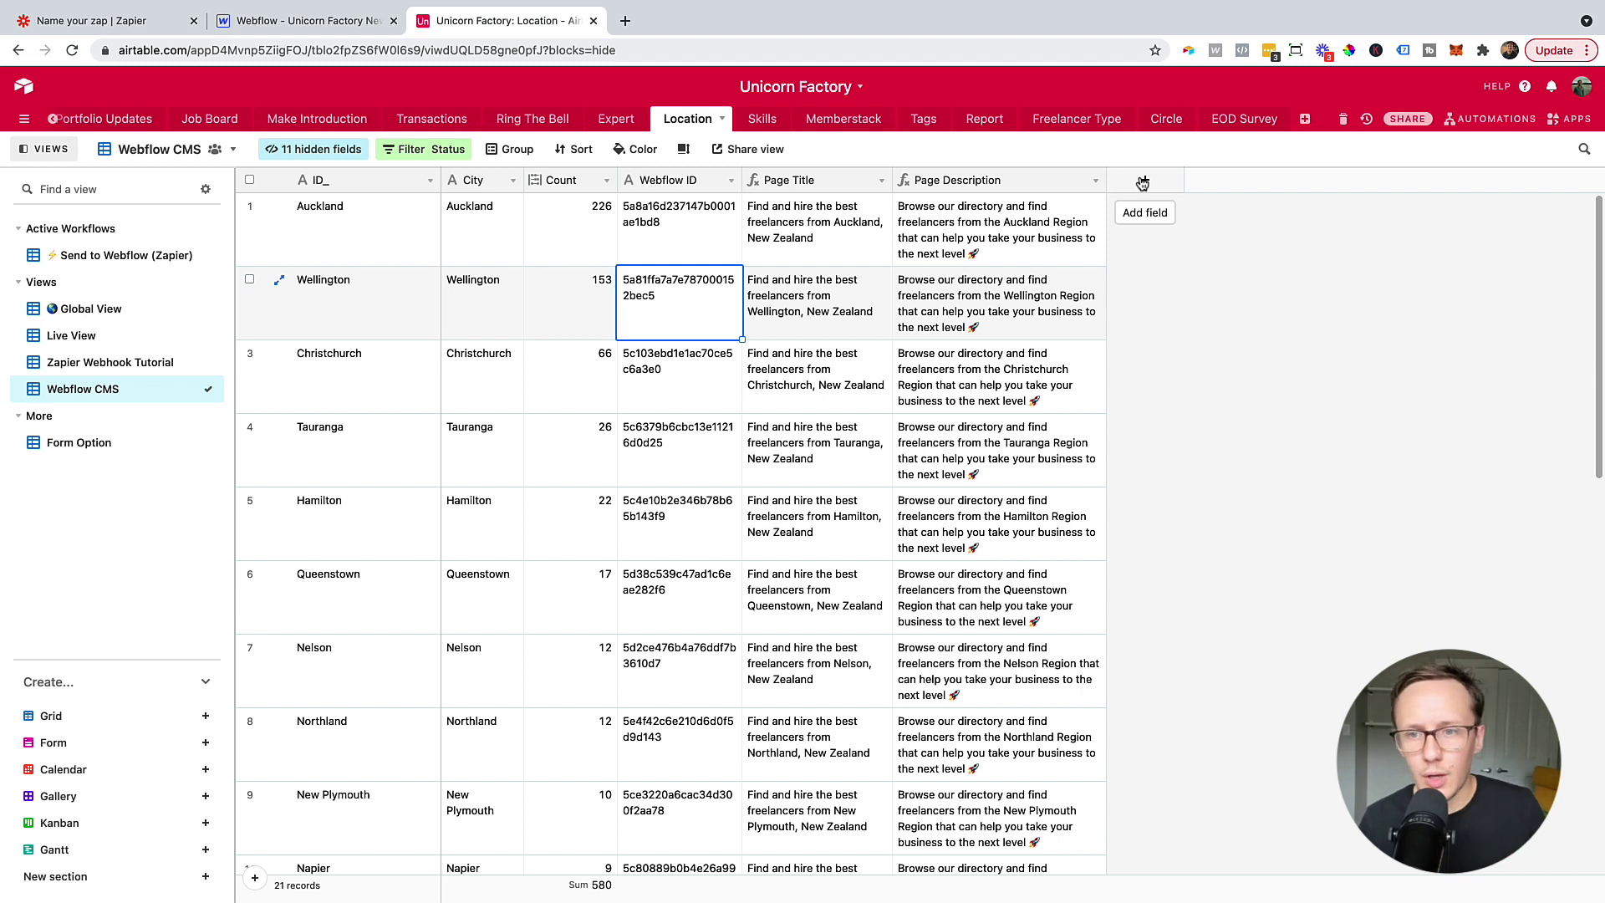
- Add a new Button field to the Airtable Location table
left_click(1142, 182)
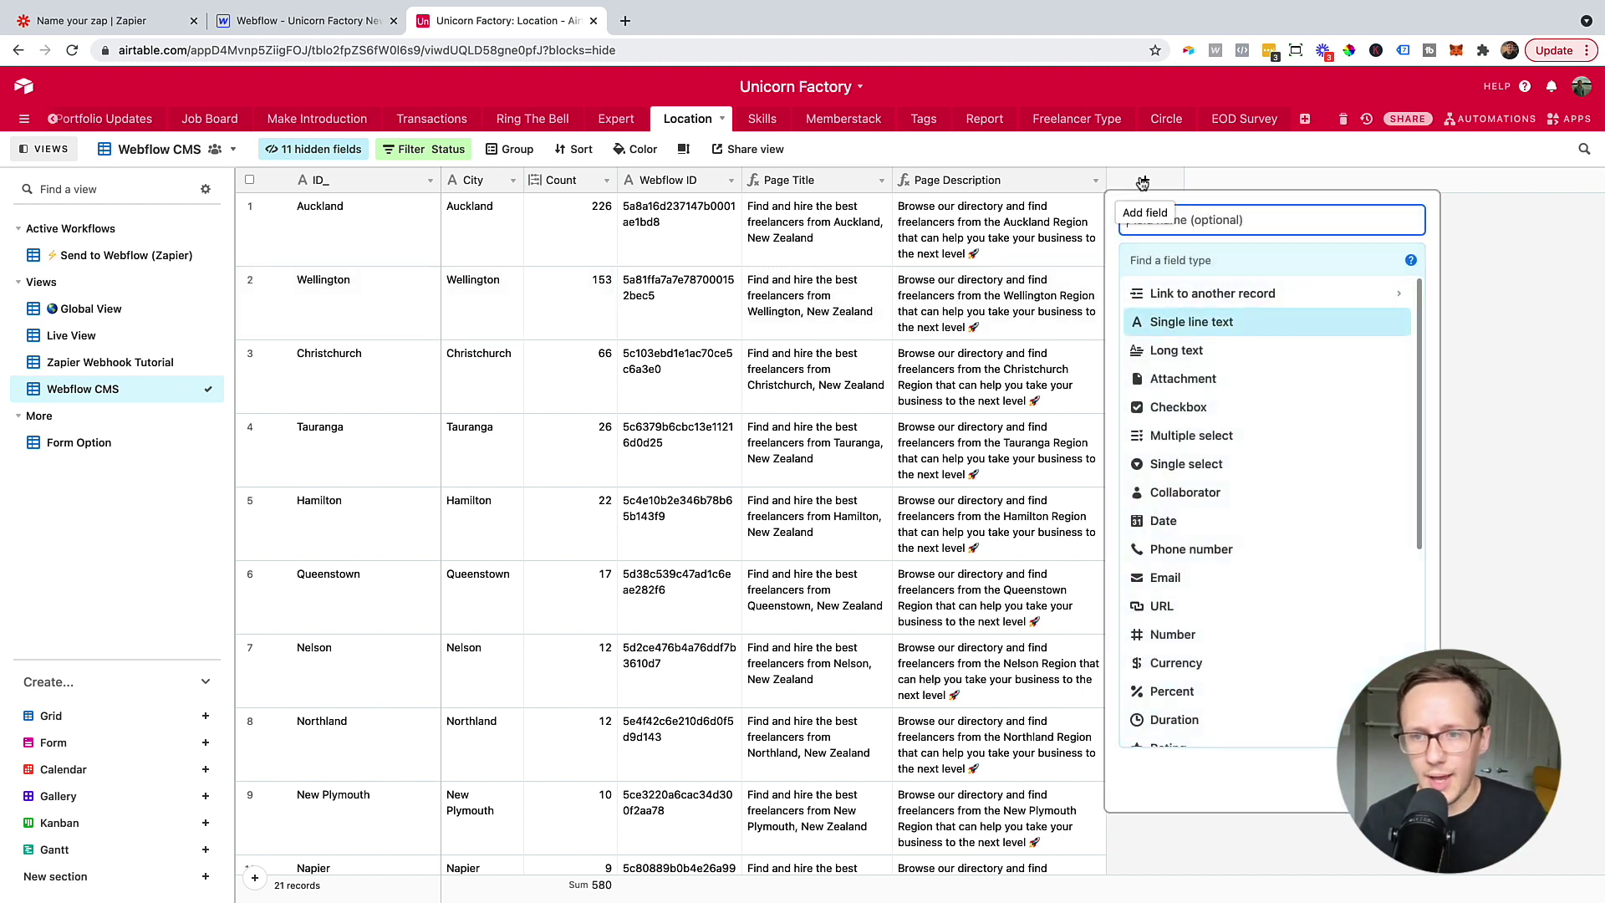
left_click(1177, 260)
type("B")
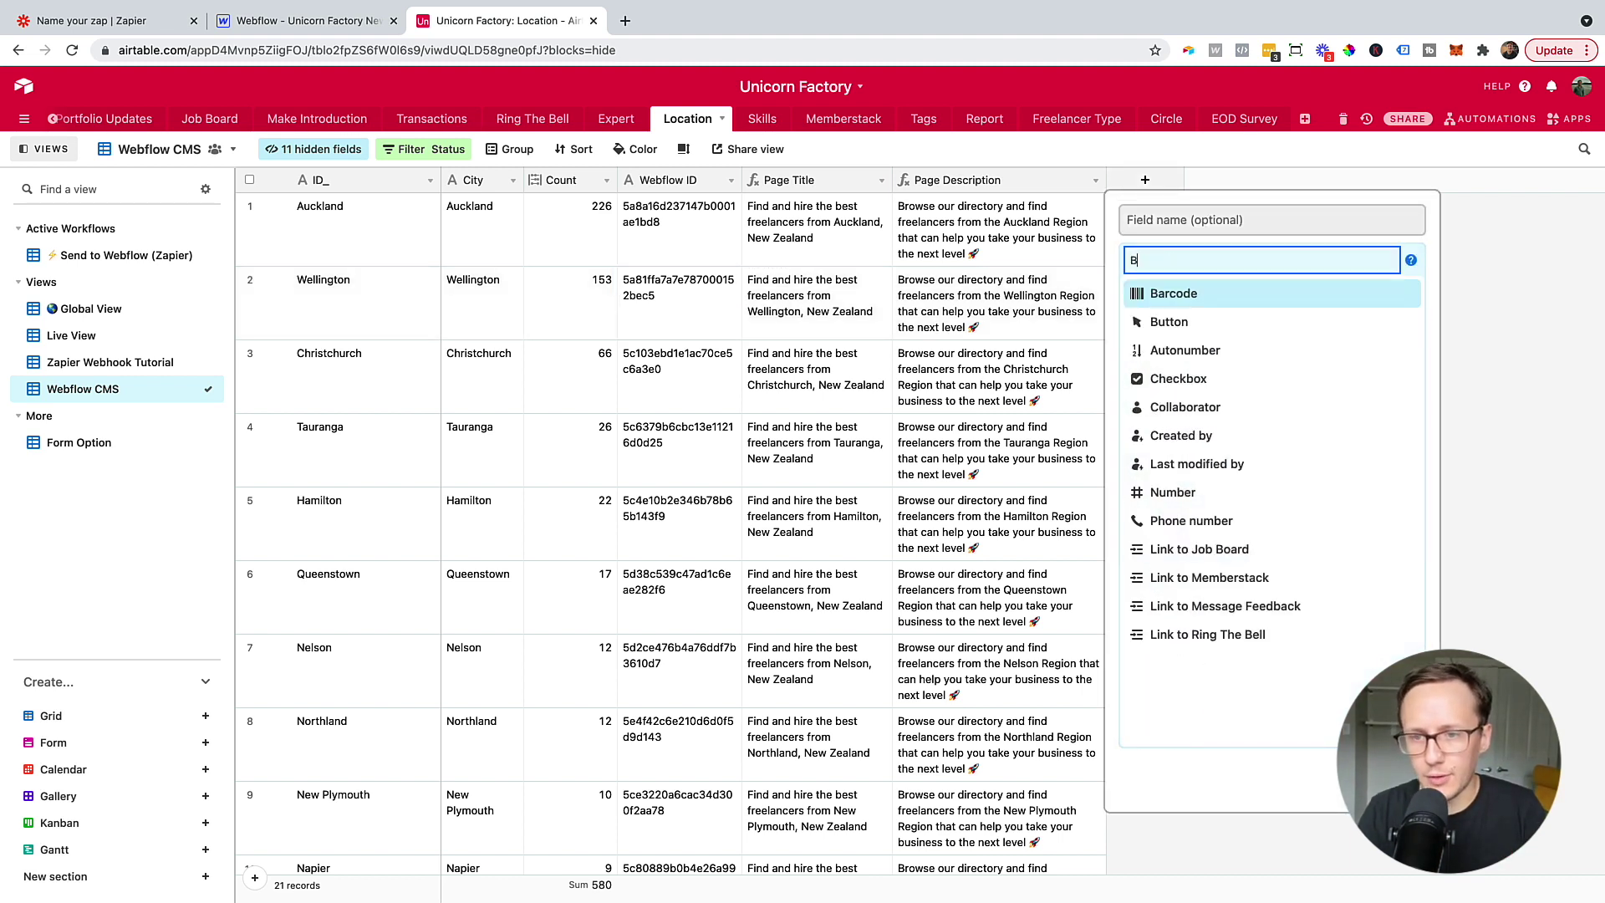
type("utton")
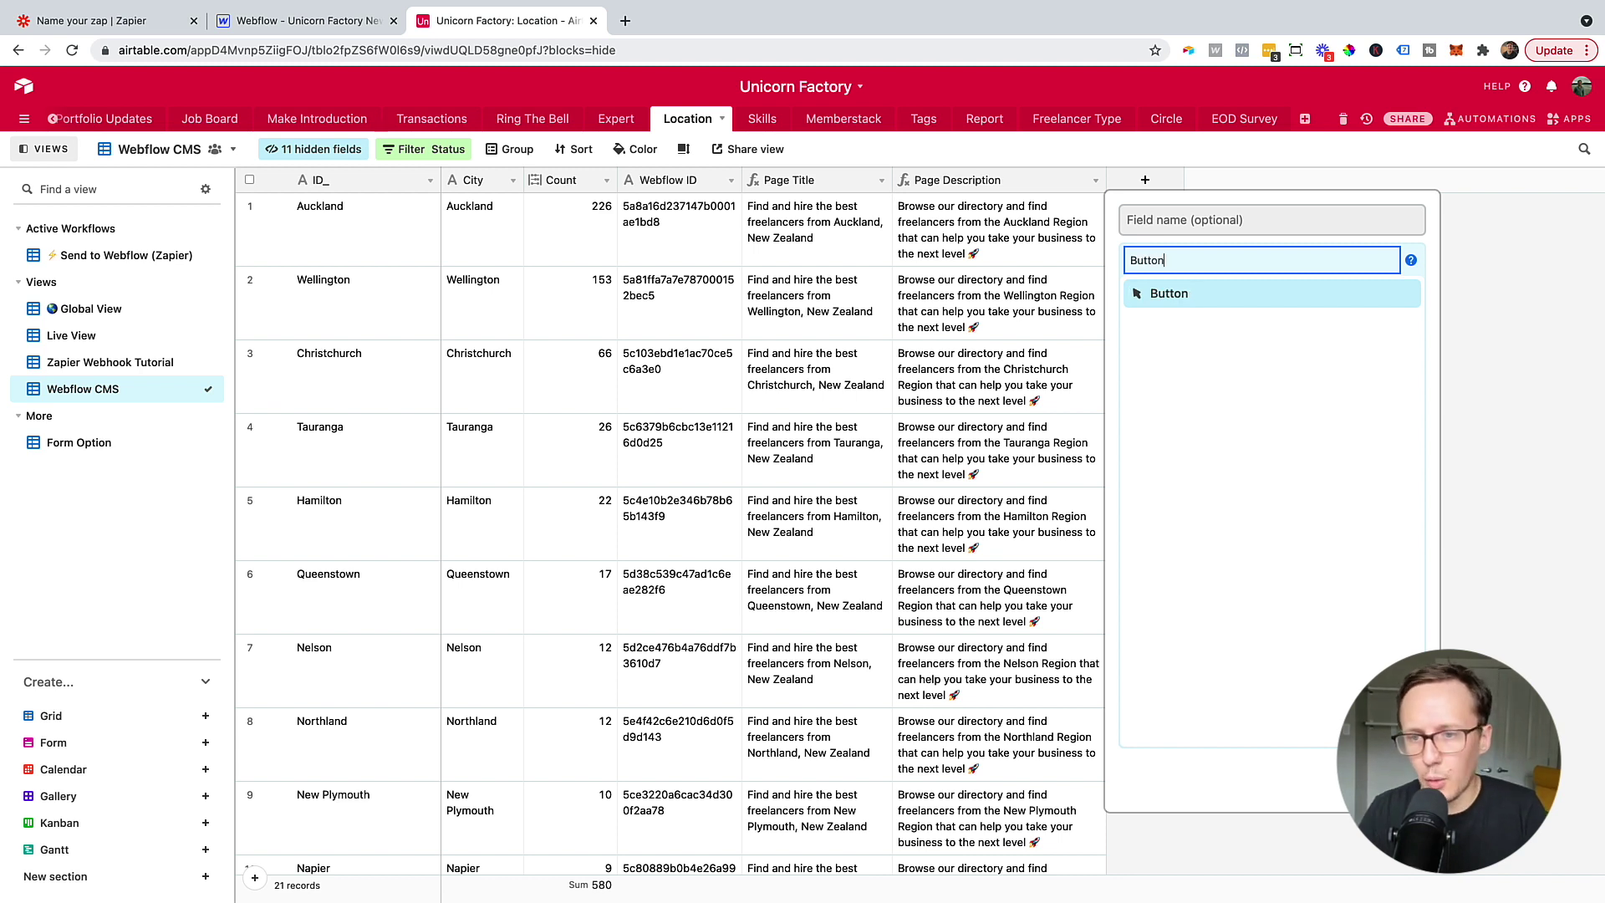
left_click(1265, 303)
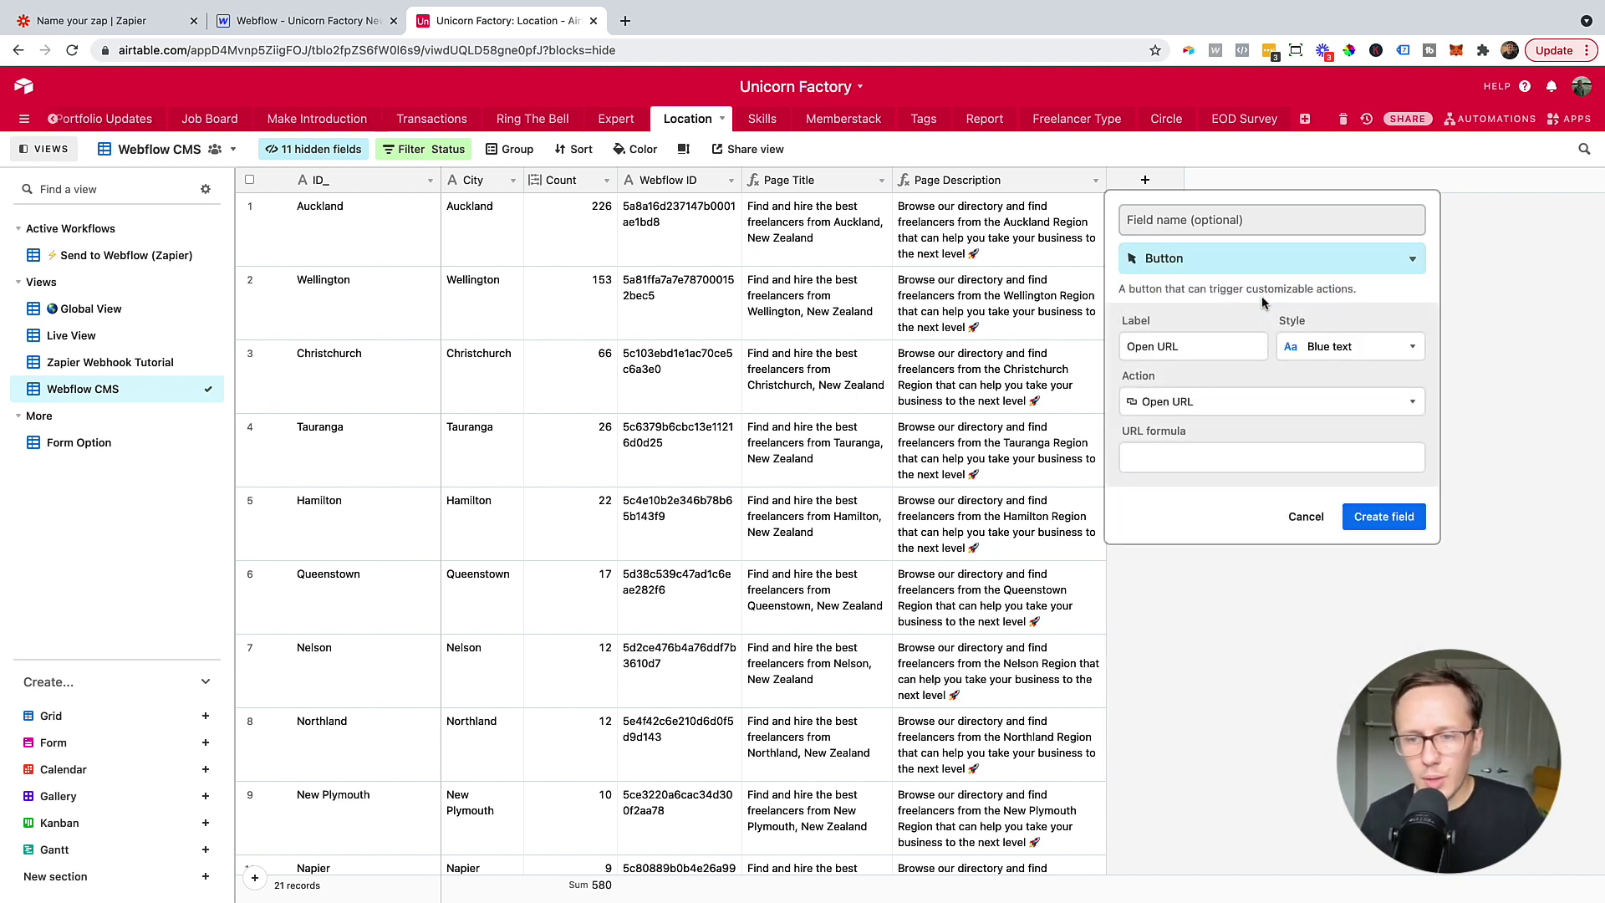
- Enter the pasted Zapier webhook URL, wrapped in quotes, as the button's URL formula
left_click(1150, 461)
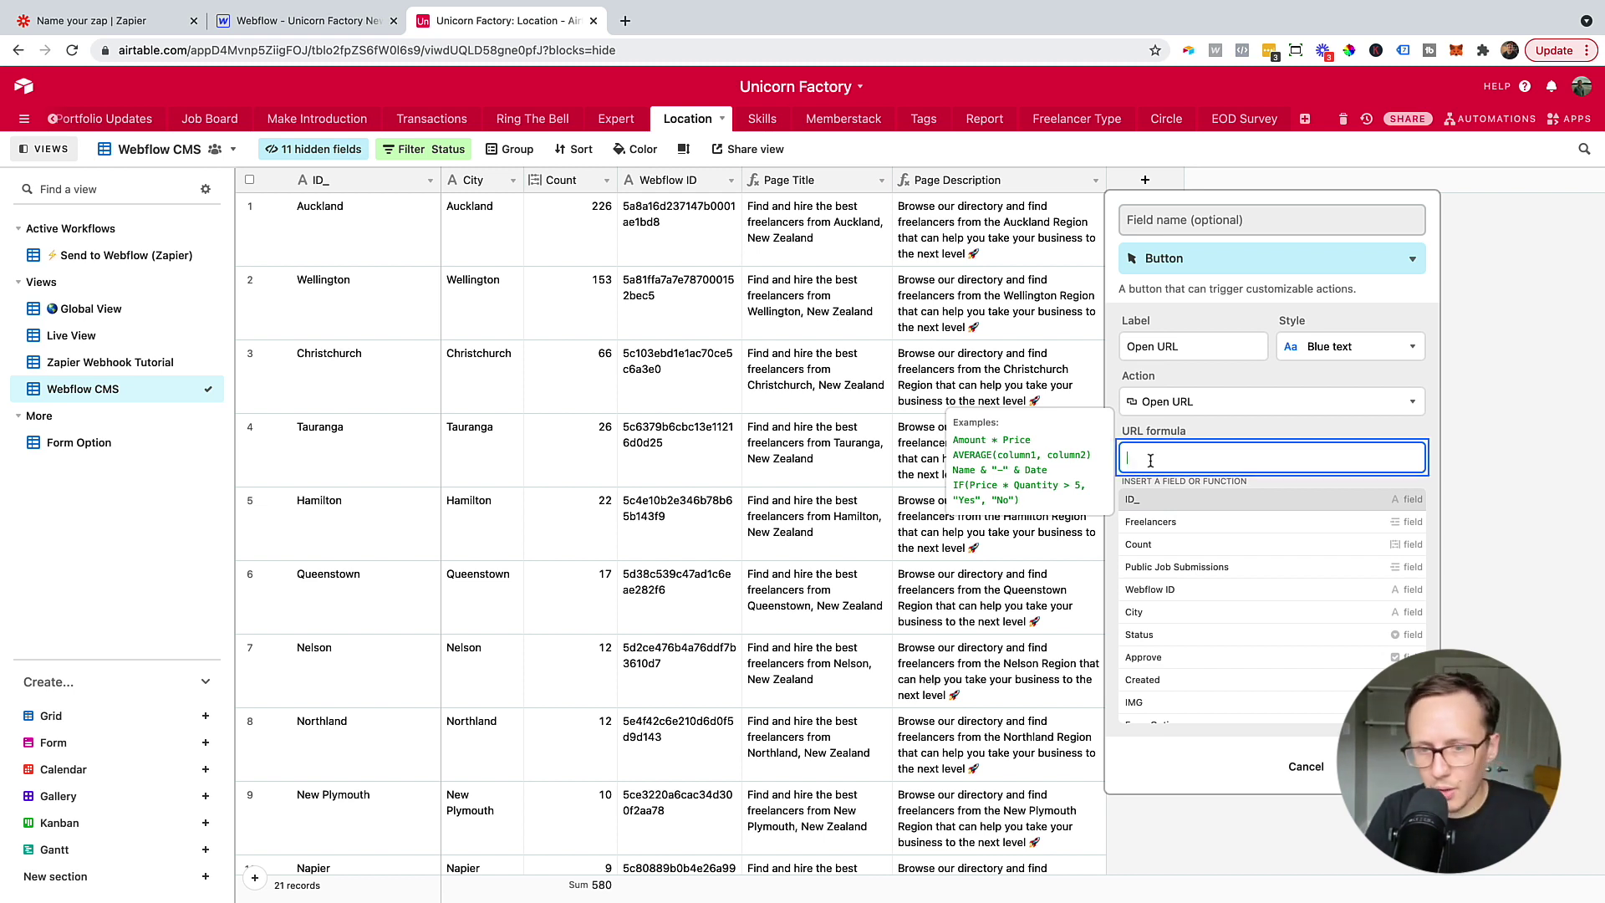
type("\"")
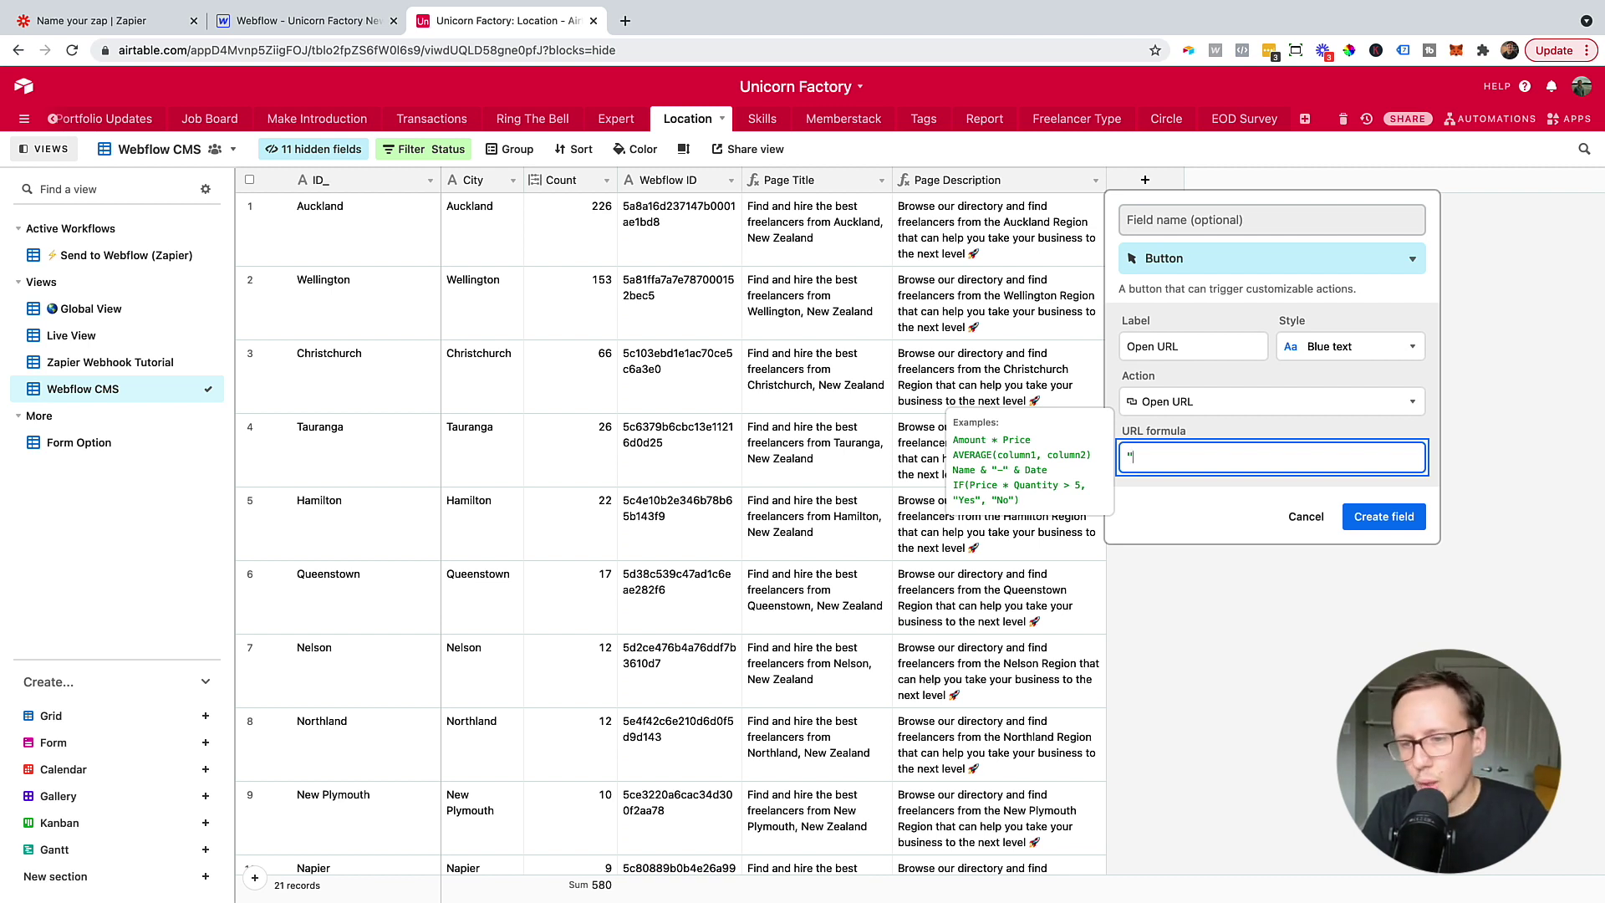
key("ctrl+v")
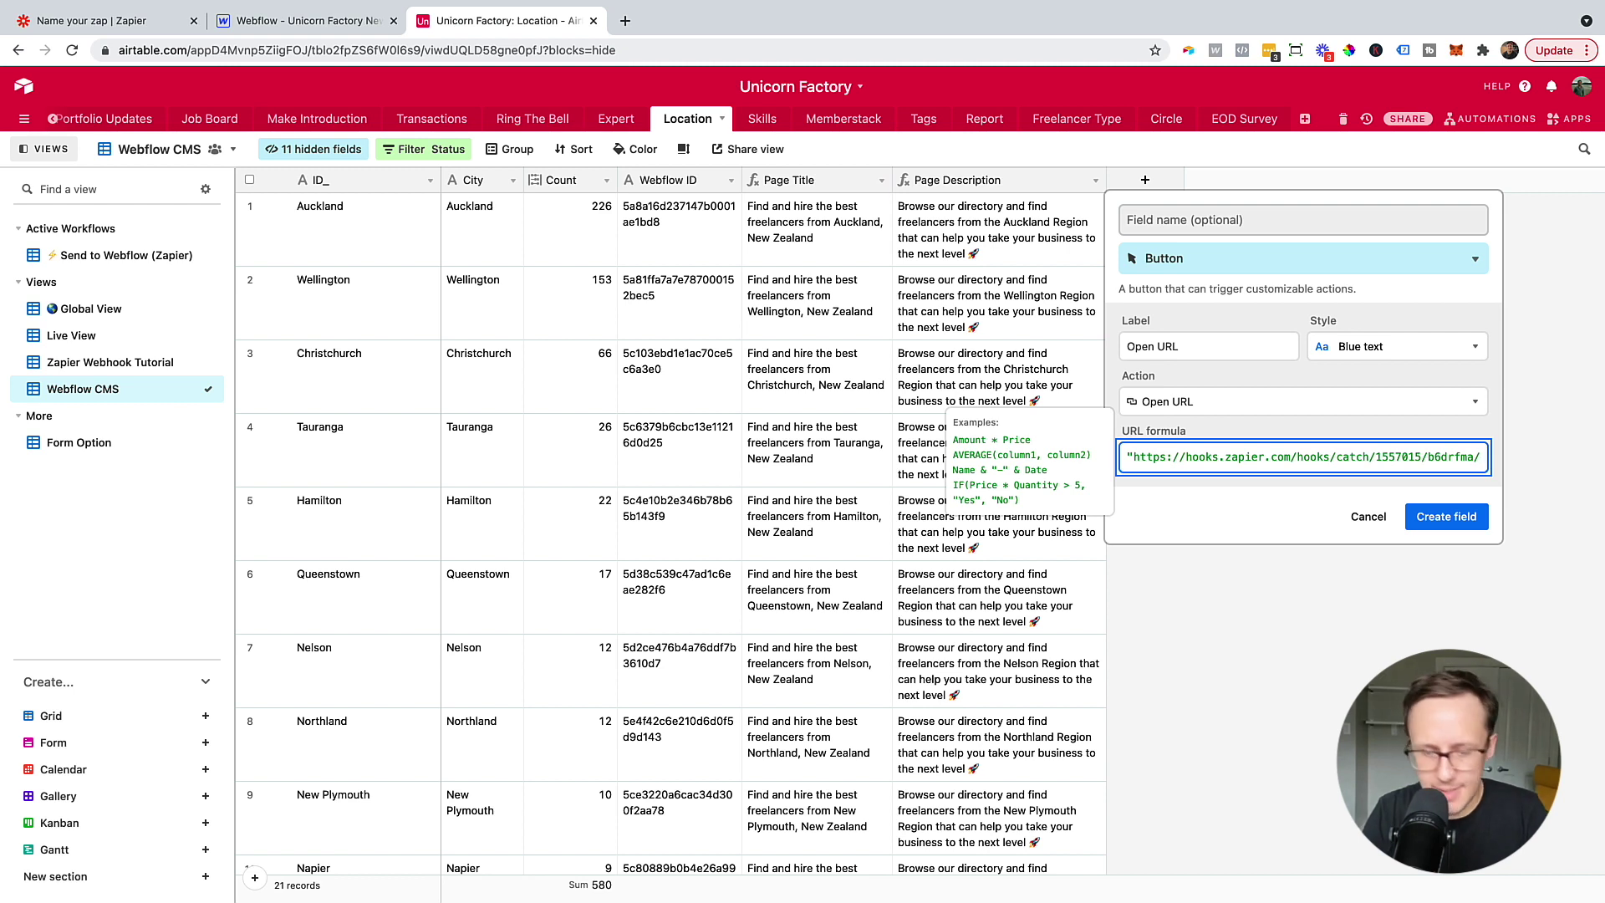
type("\"")
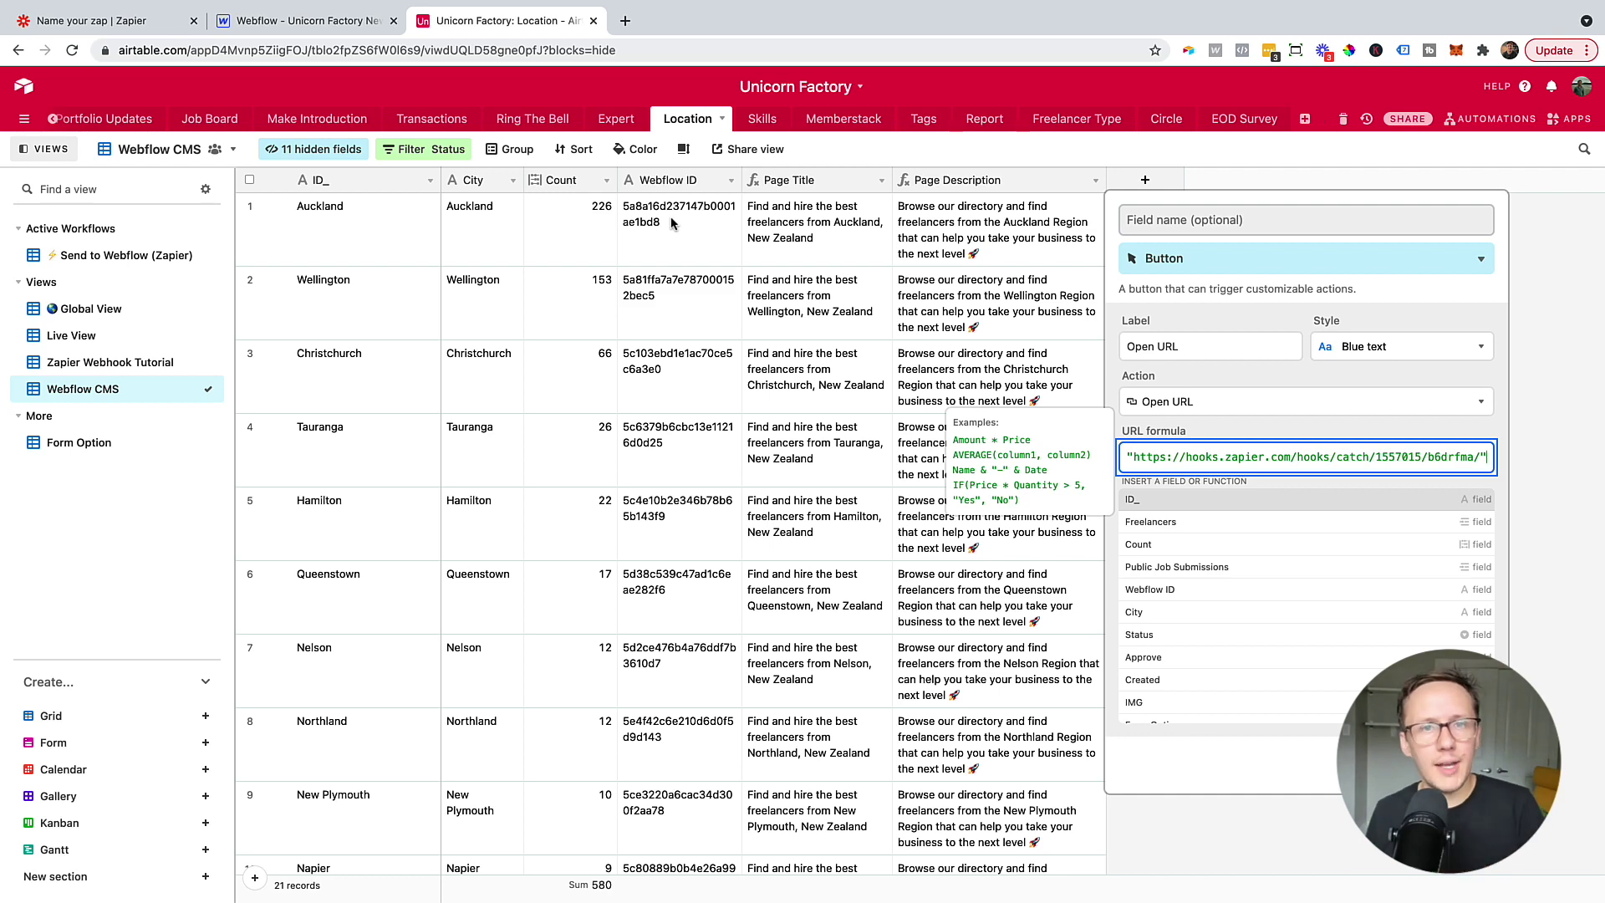
left_click(74, 24)
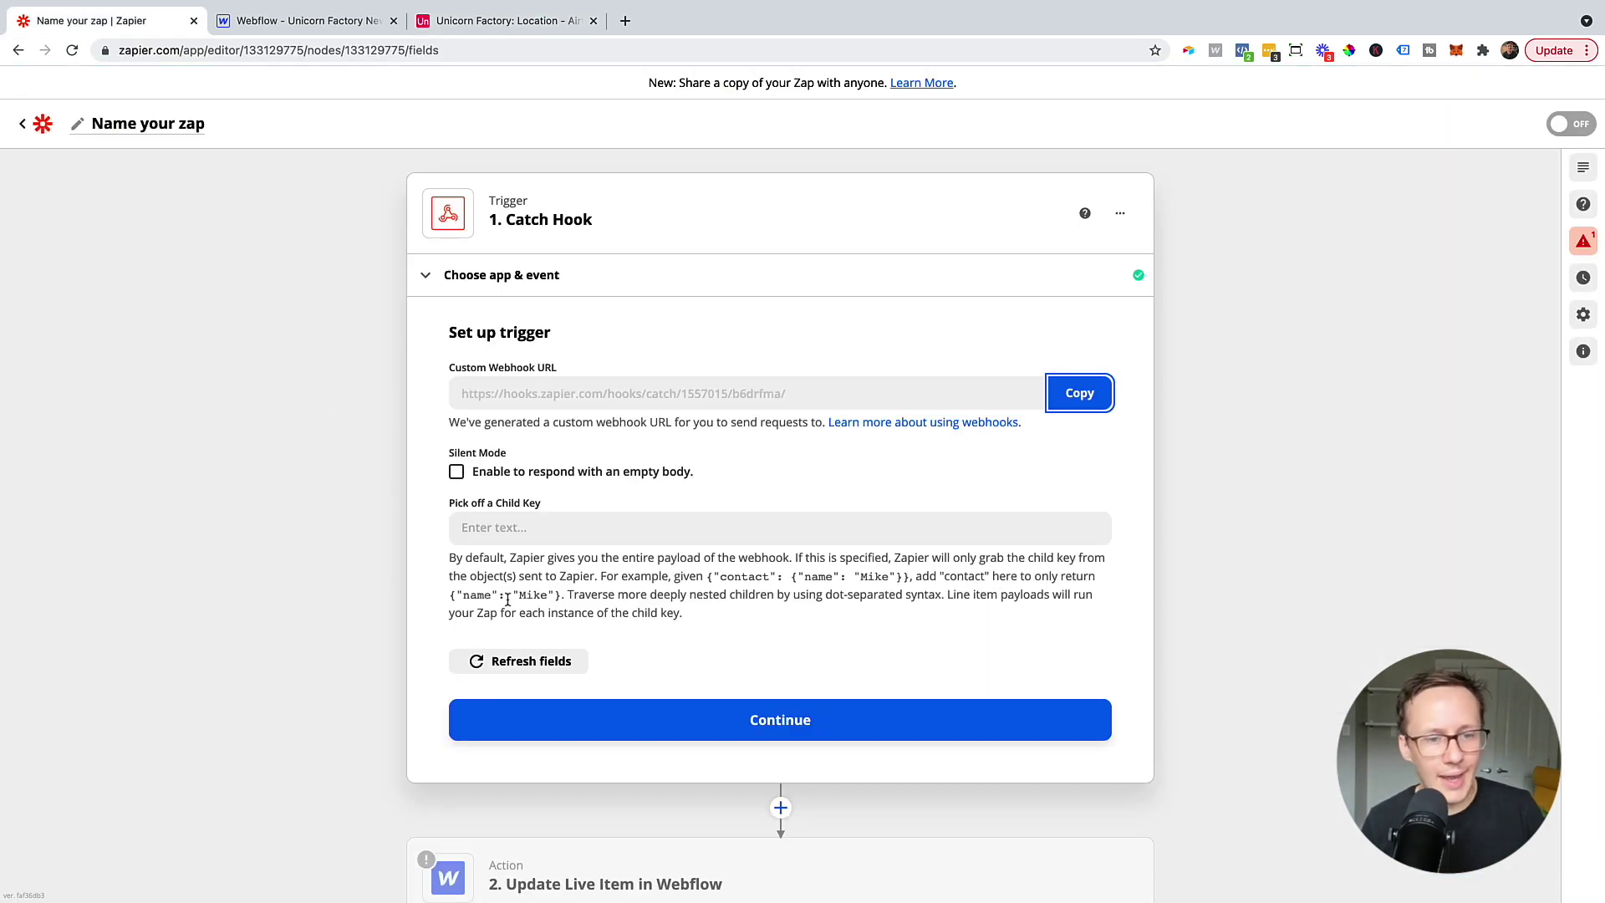
left_click(610, 798)
scroll(577, 552, "up", 2)
scroll(560, 485, "up", 3)
left_click(555, 400)
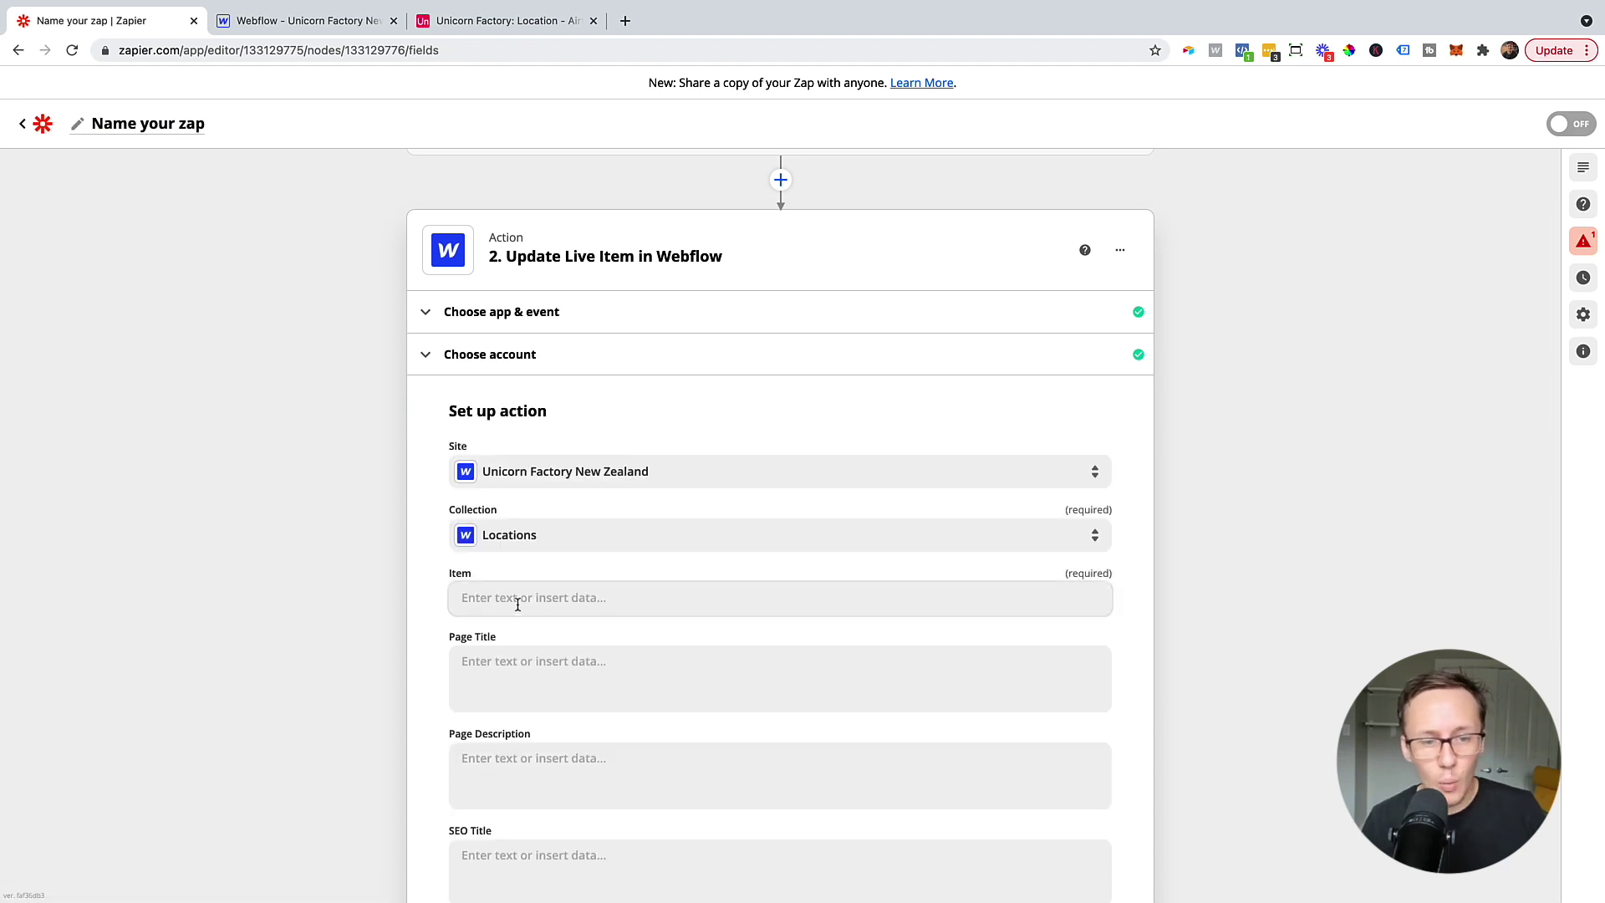
left_click(489, 596)
key("super+3")
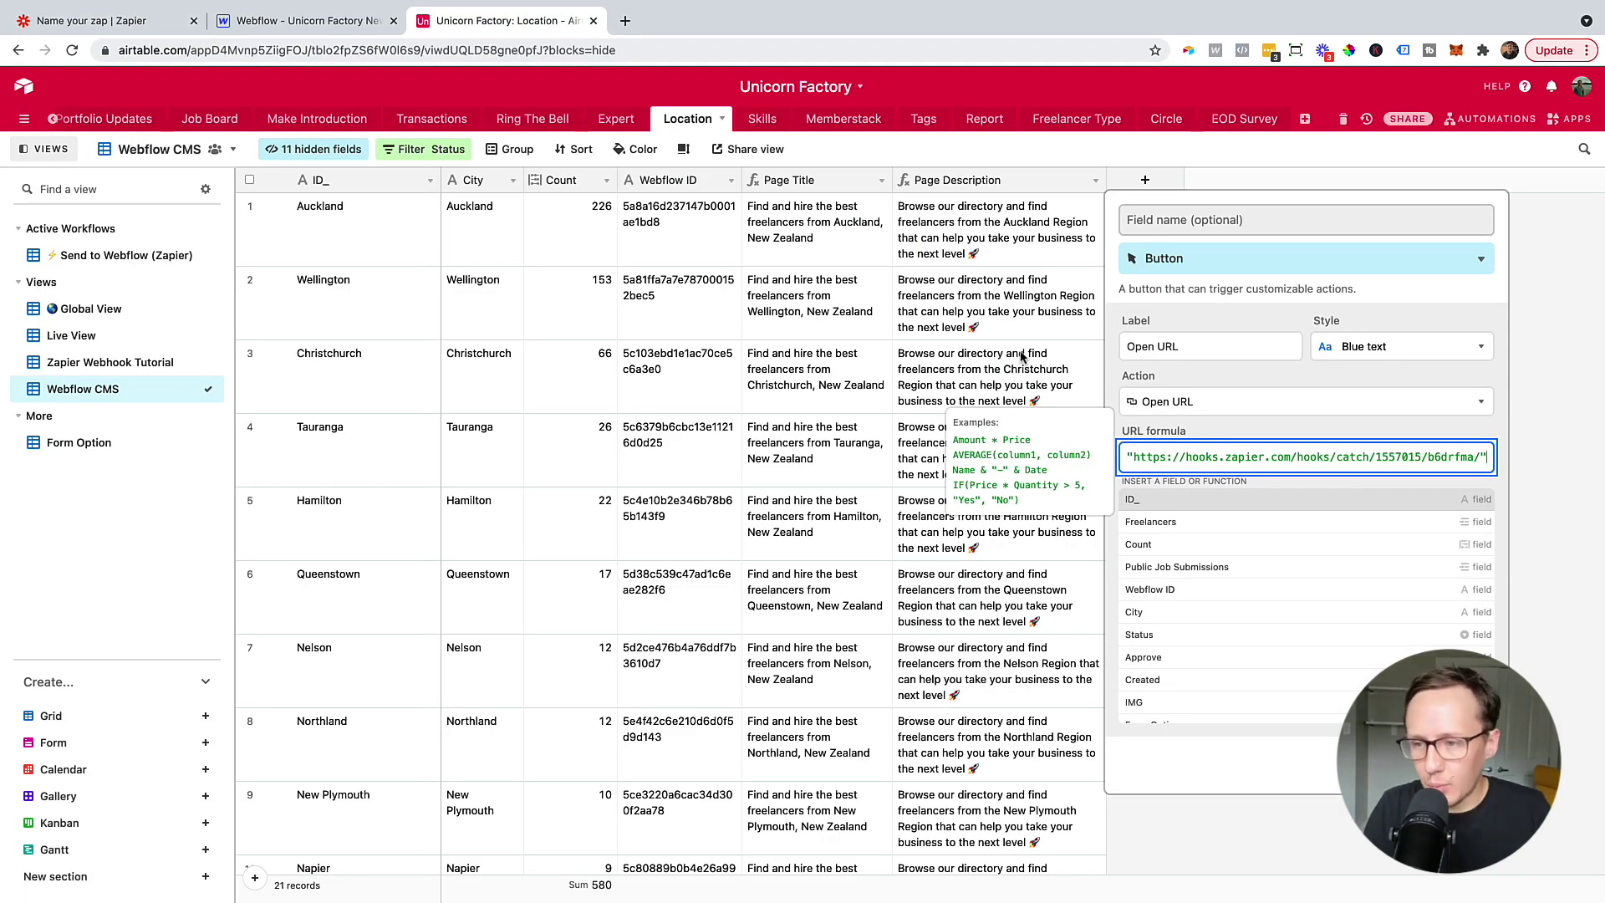
- Append ?airtableID= plus the {Webflow ID} field to the URL formula and create the Open URL field
left_click(1481, 457)
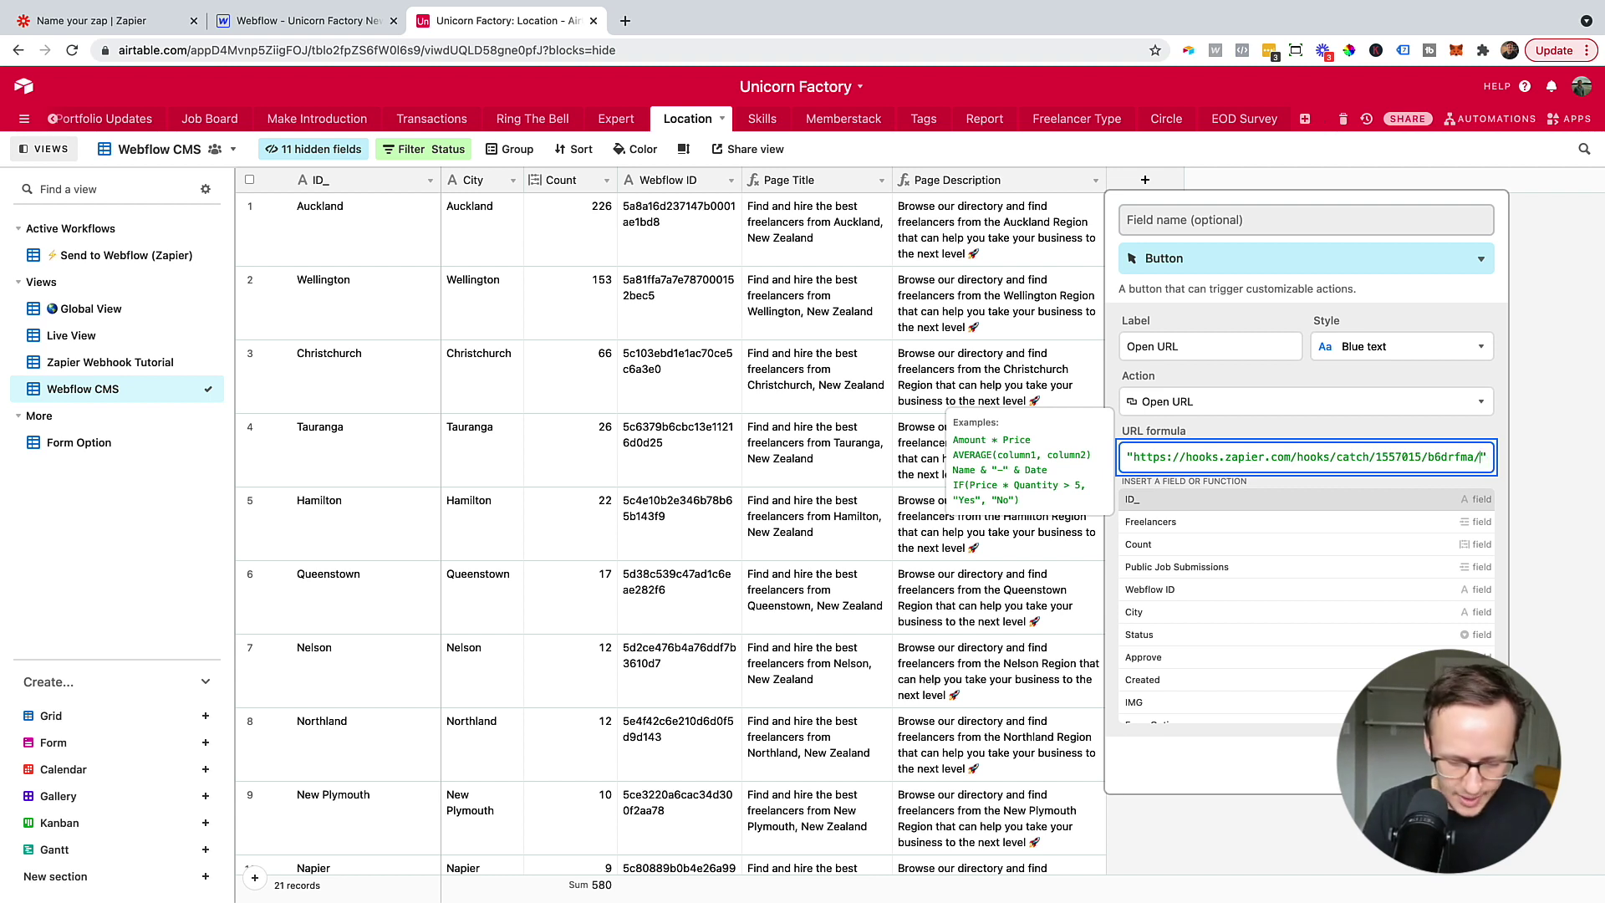
type("?airtableID")
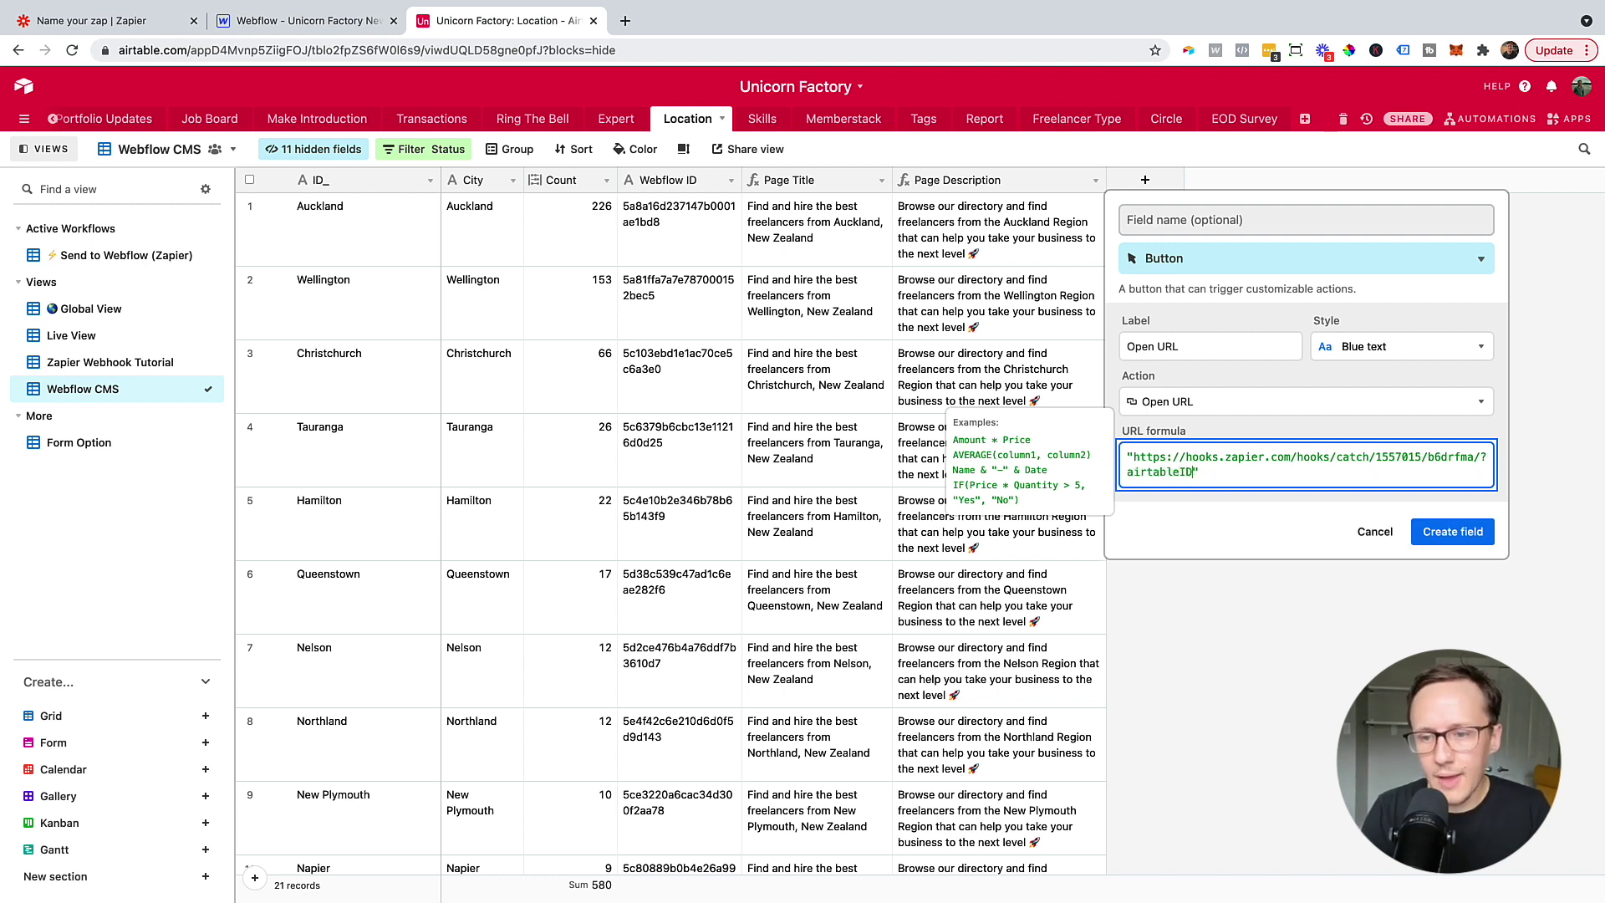
type("=")
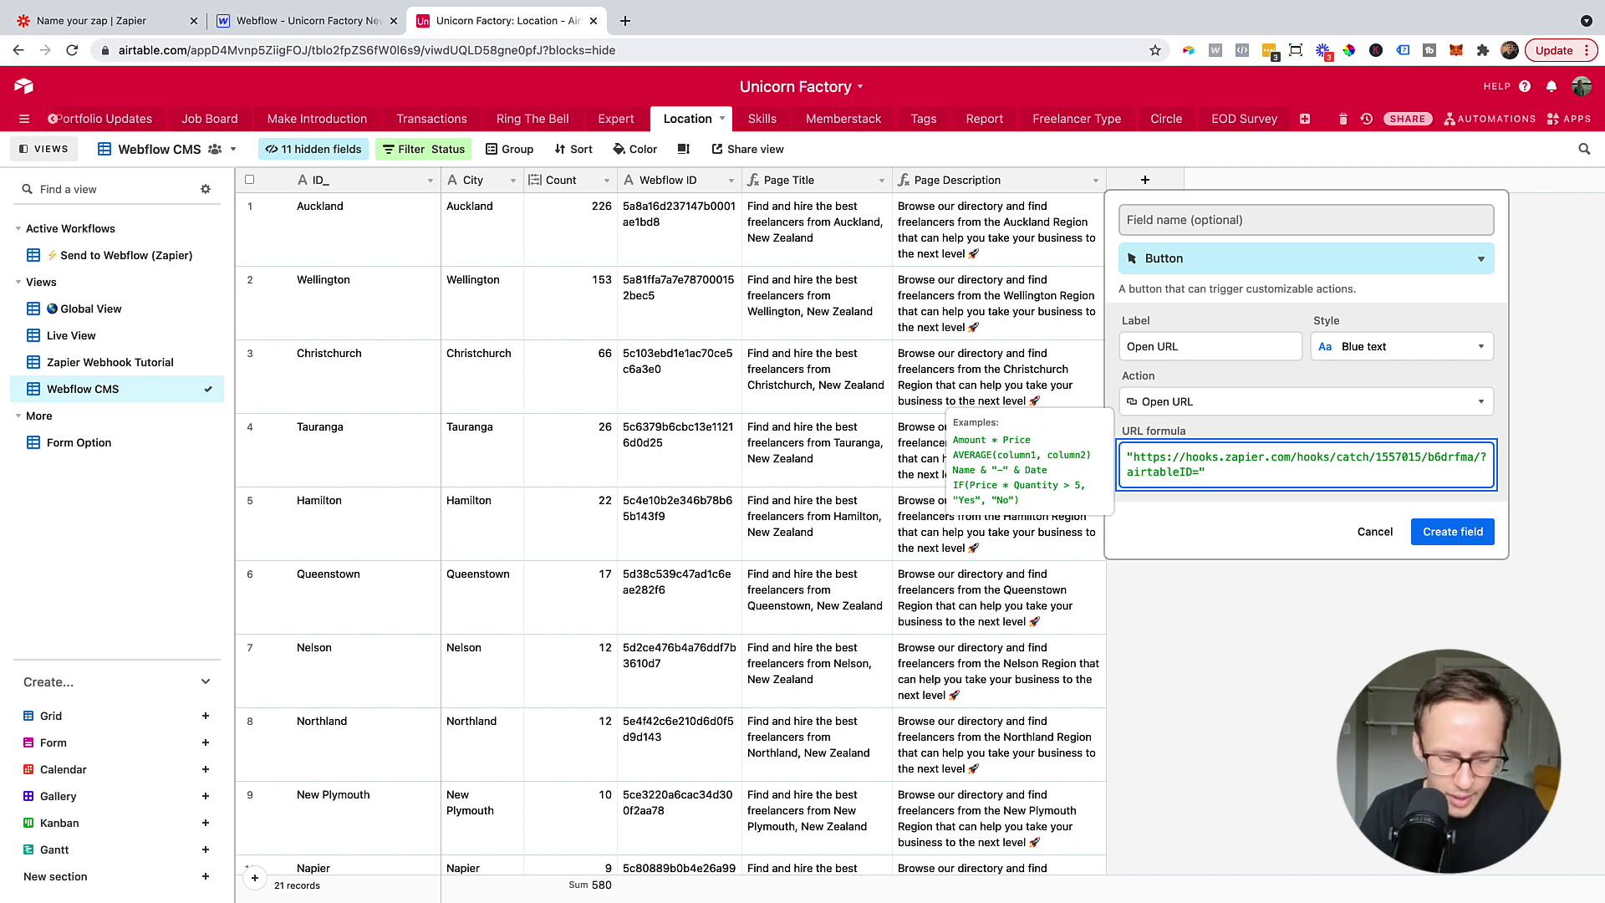
type("&")
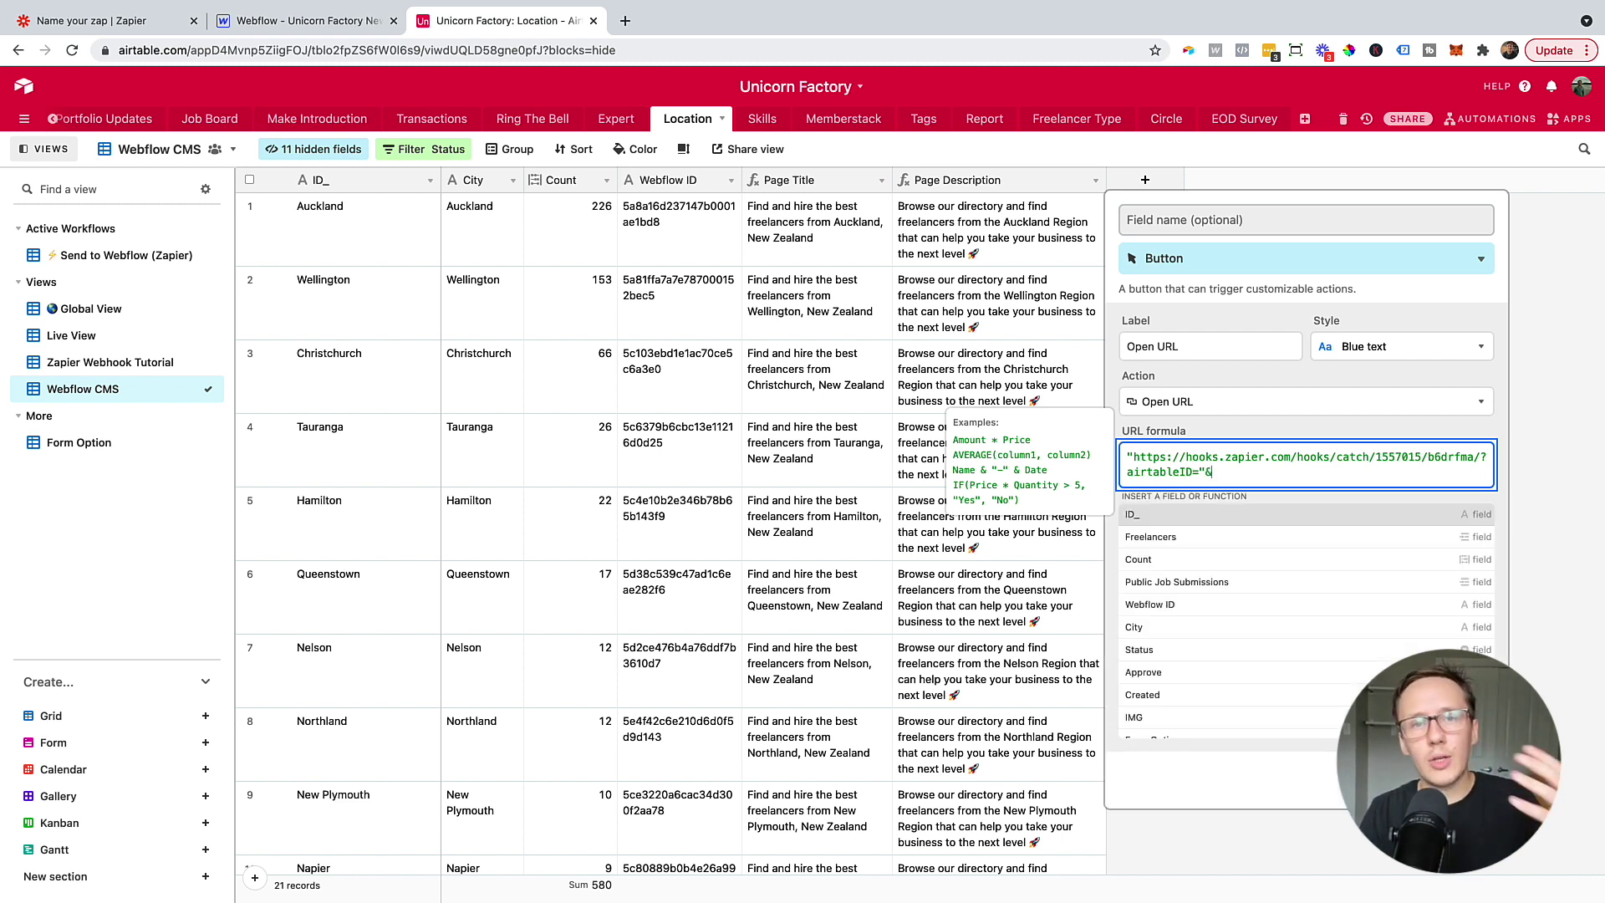
type("ID")
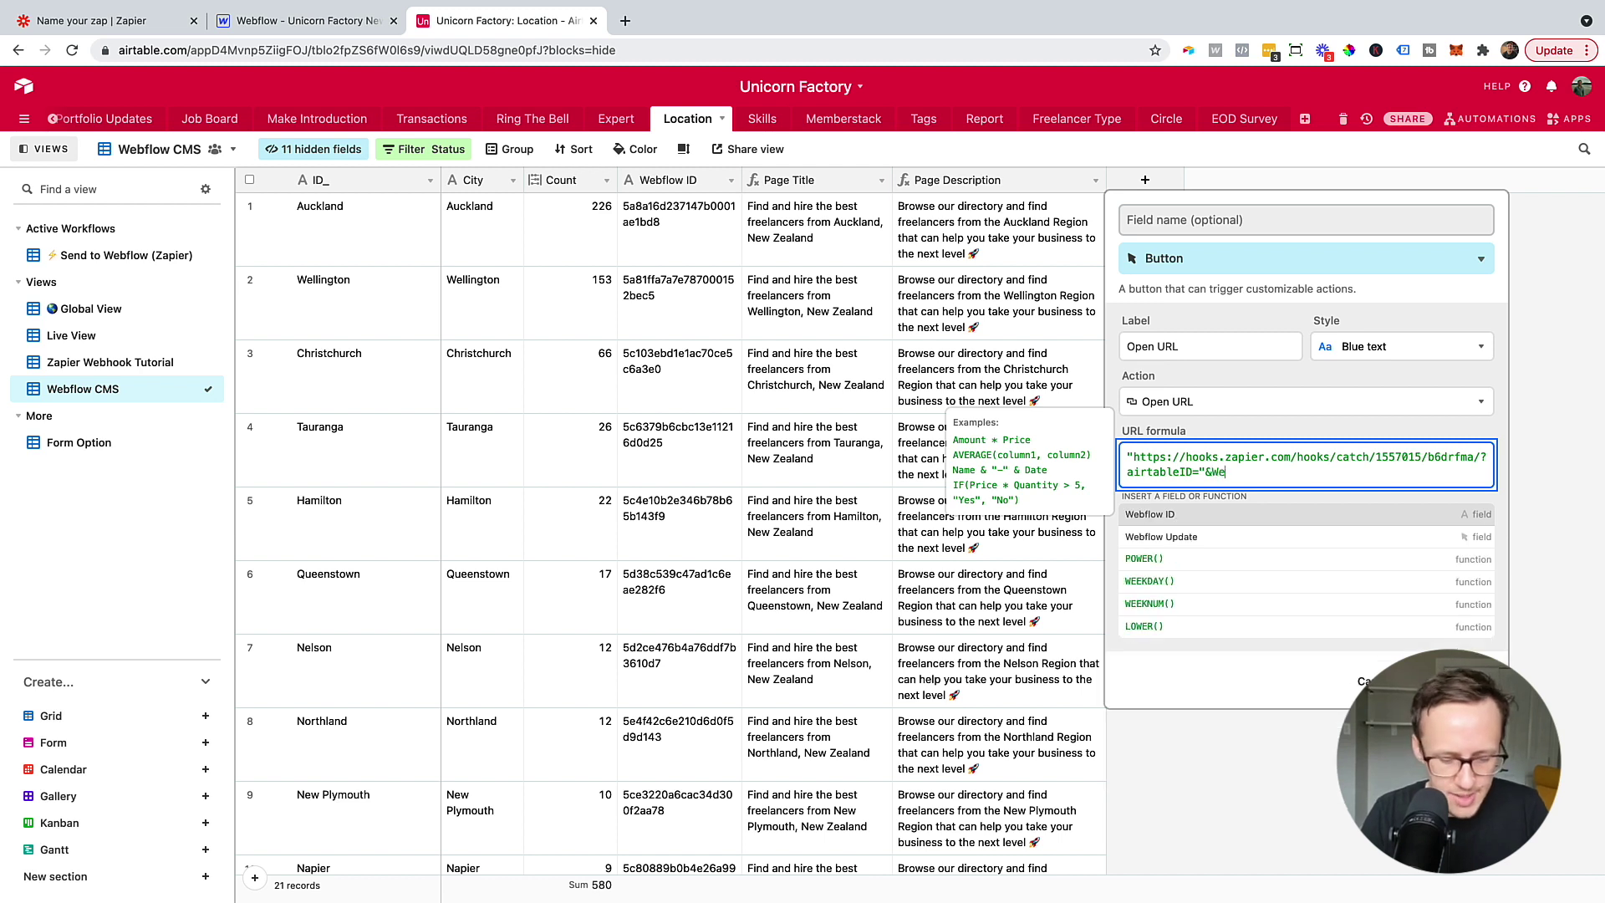
key("Return")
left_click(1447, 688)
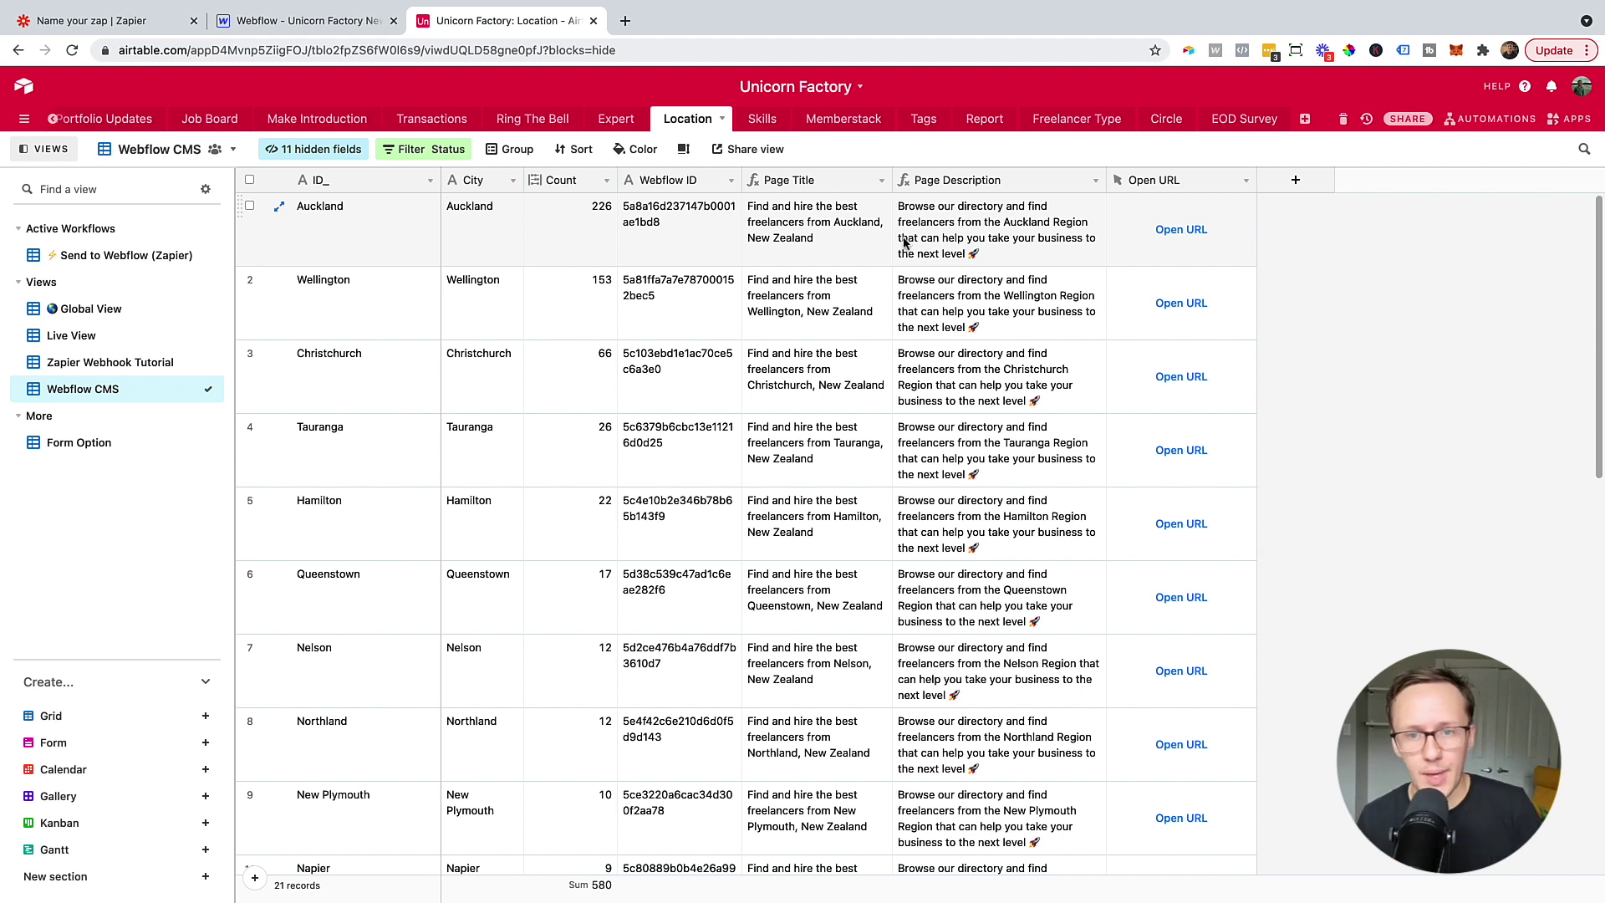
- Fire the webhook from the Auckland record's Open URL button and test the Catch Hook trigger
left_click(1181, 229)
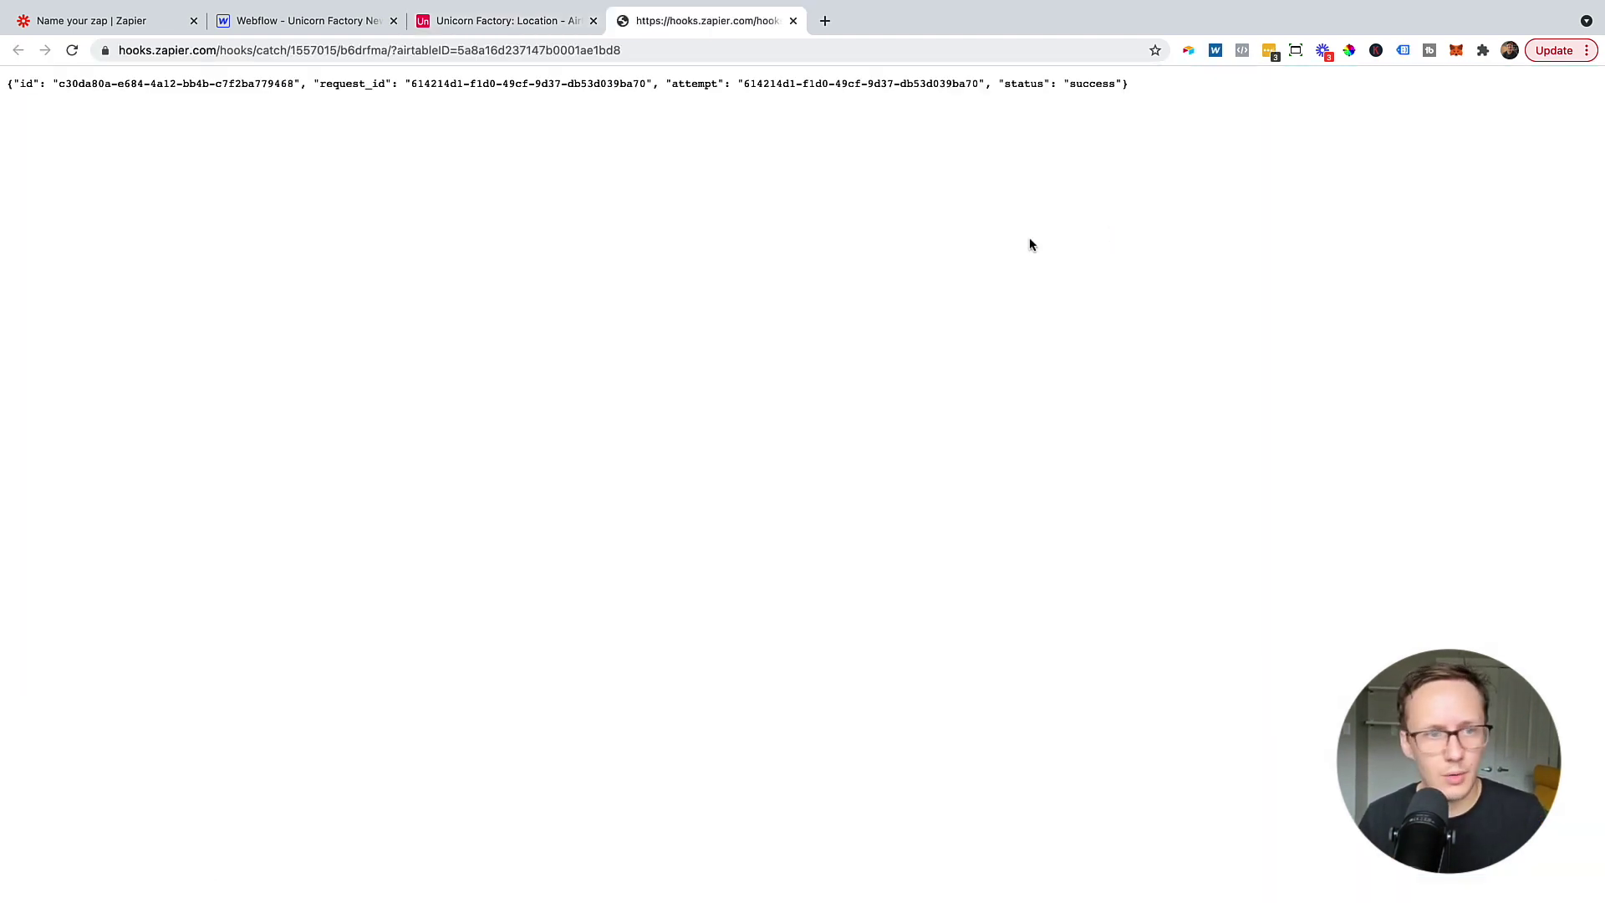
left_click(107, 62)
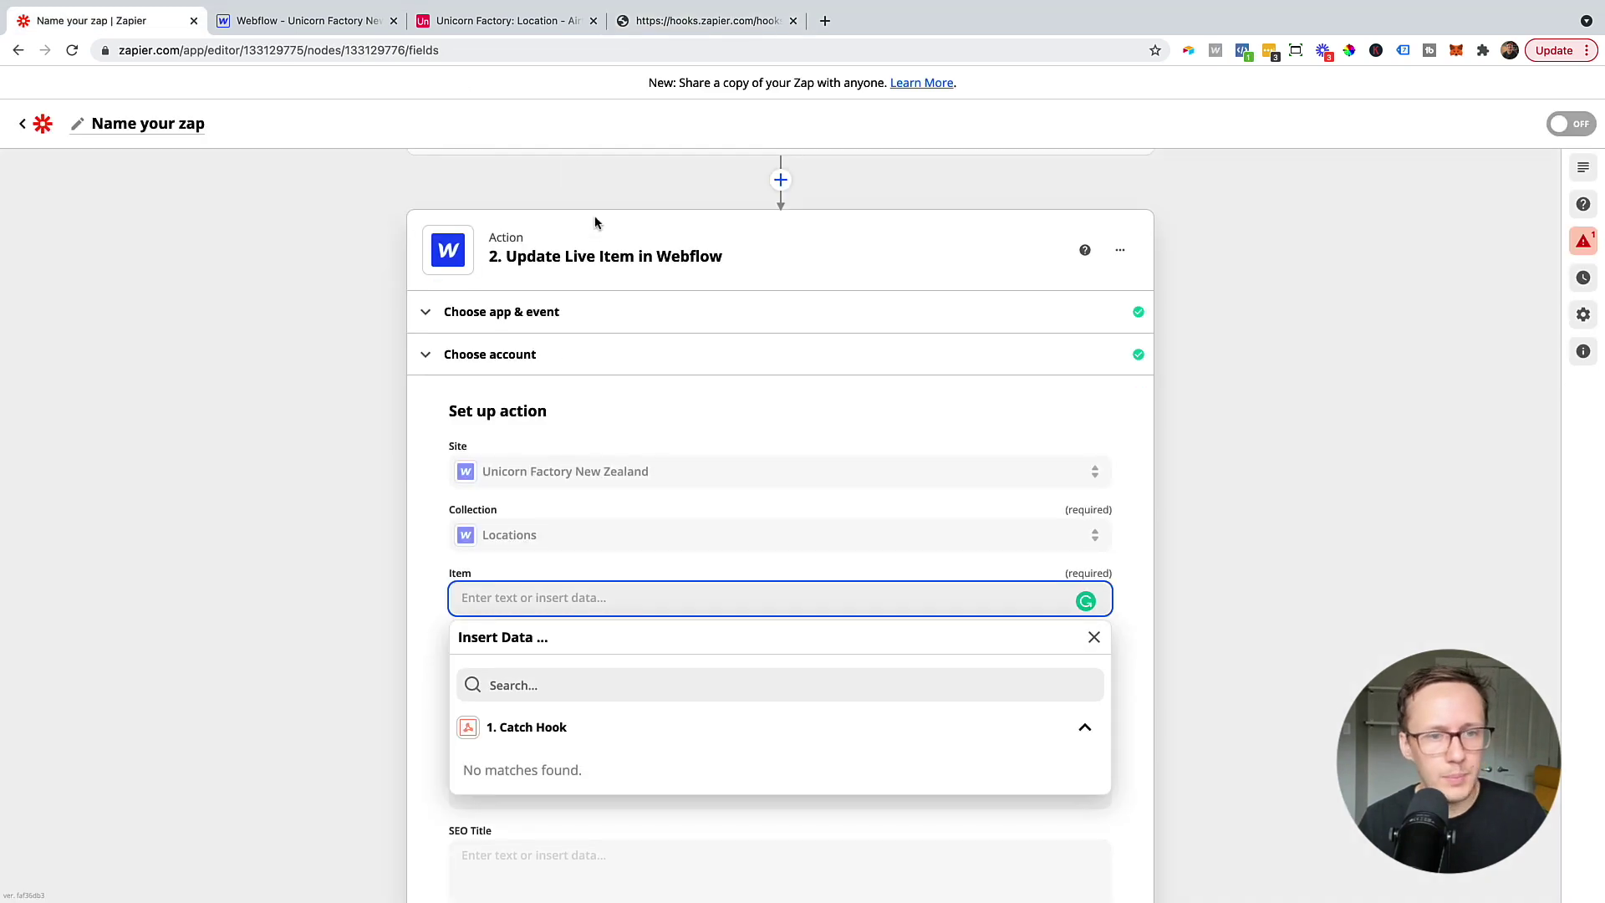
scroll(599, 219, "up", 2)
left_click(637, 211)
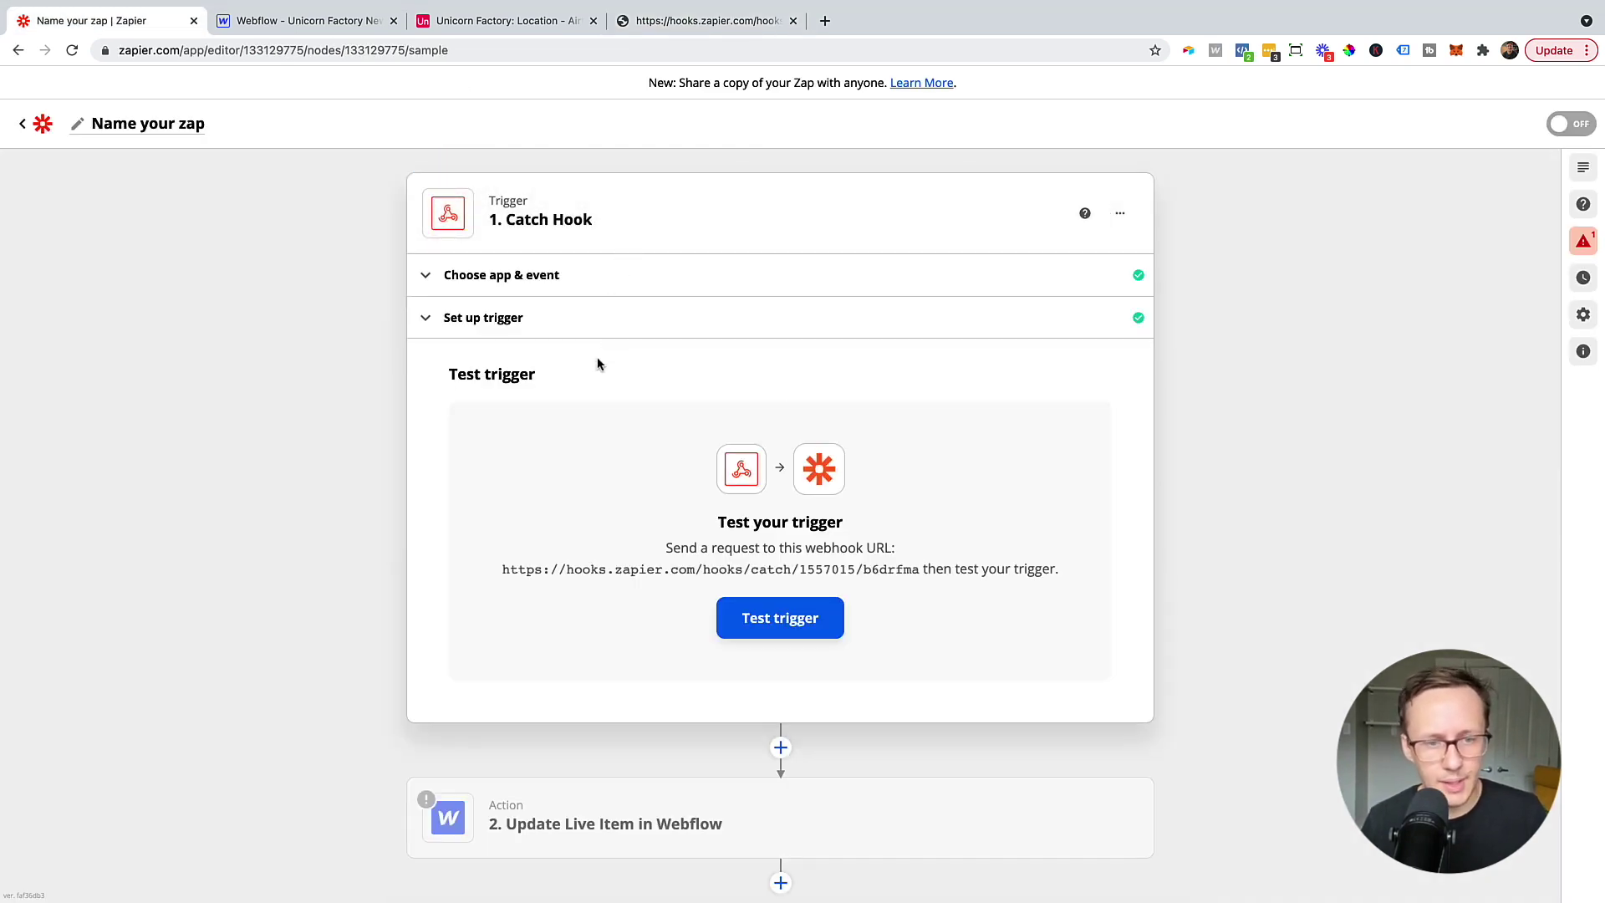
left_click(775, 620)
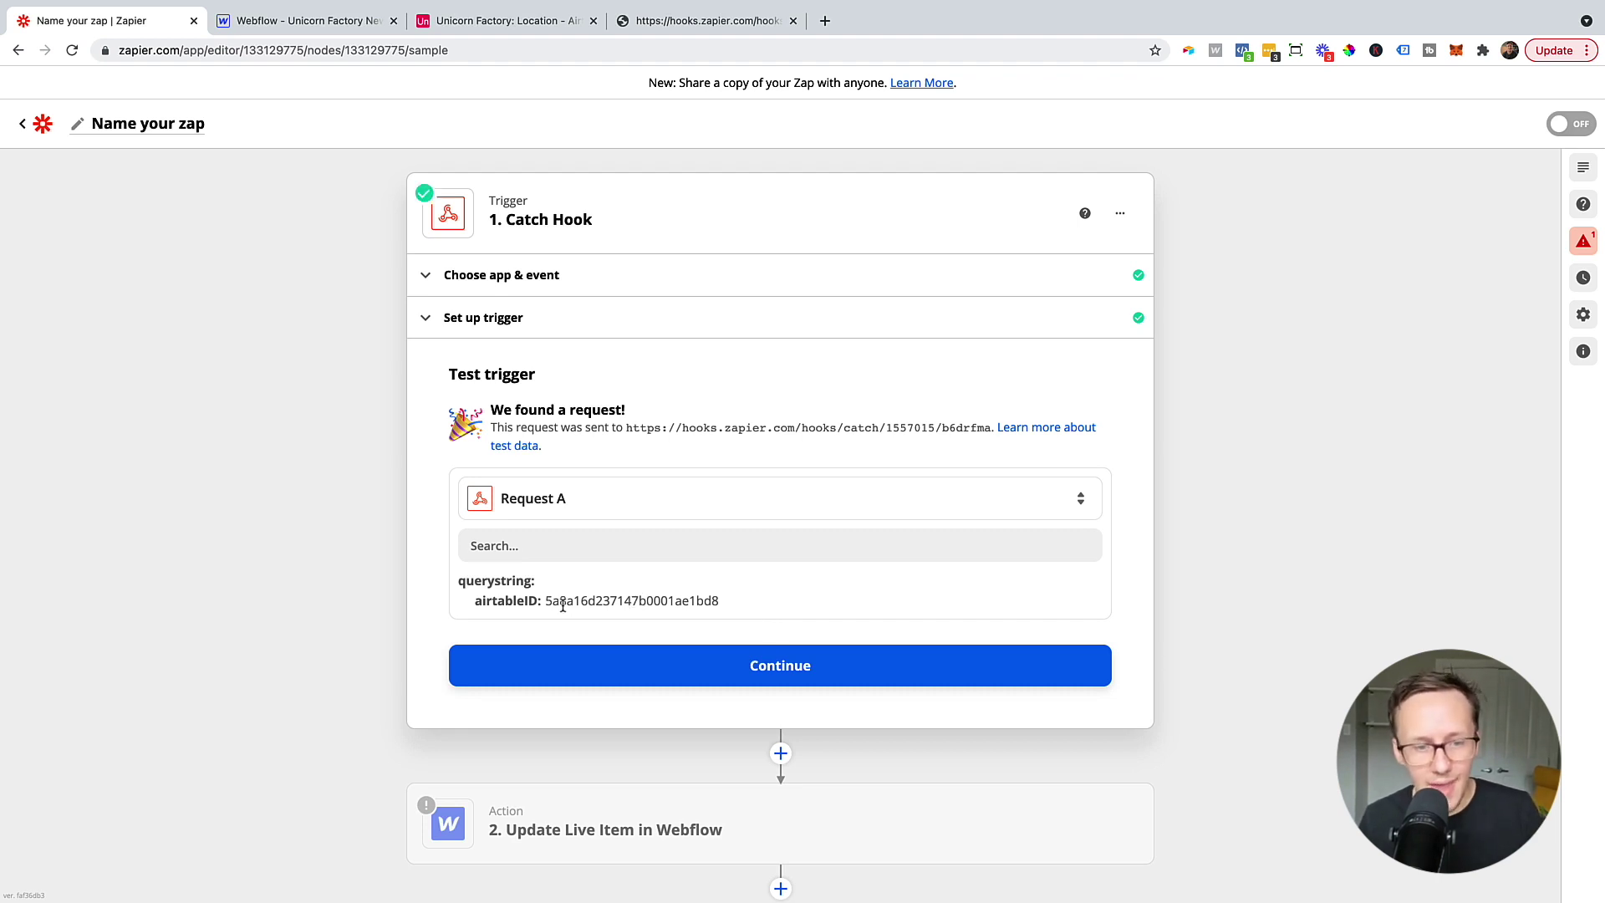
- Confirm the received airtableID 5a8a16d237147b0001ae1bd8 and move on to the Webflow Update Live Item step
left_click_drag(546, 600, 734, 609)
left_click(736, 609)
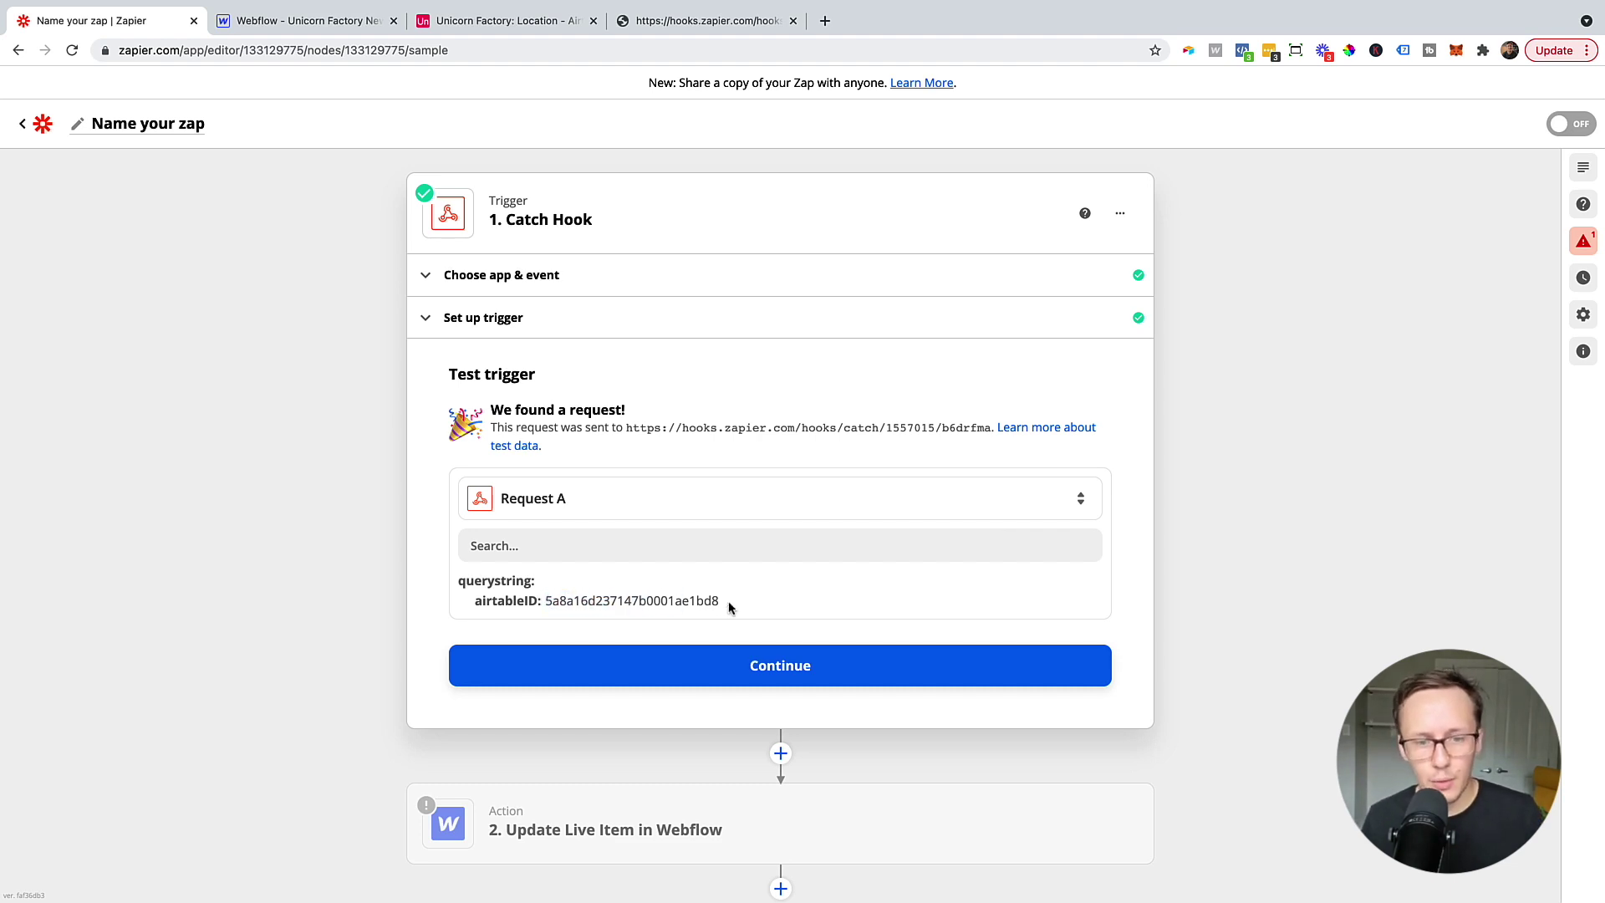
left_click(679, 661)
left_click(609, 678)
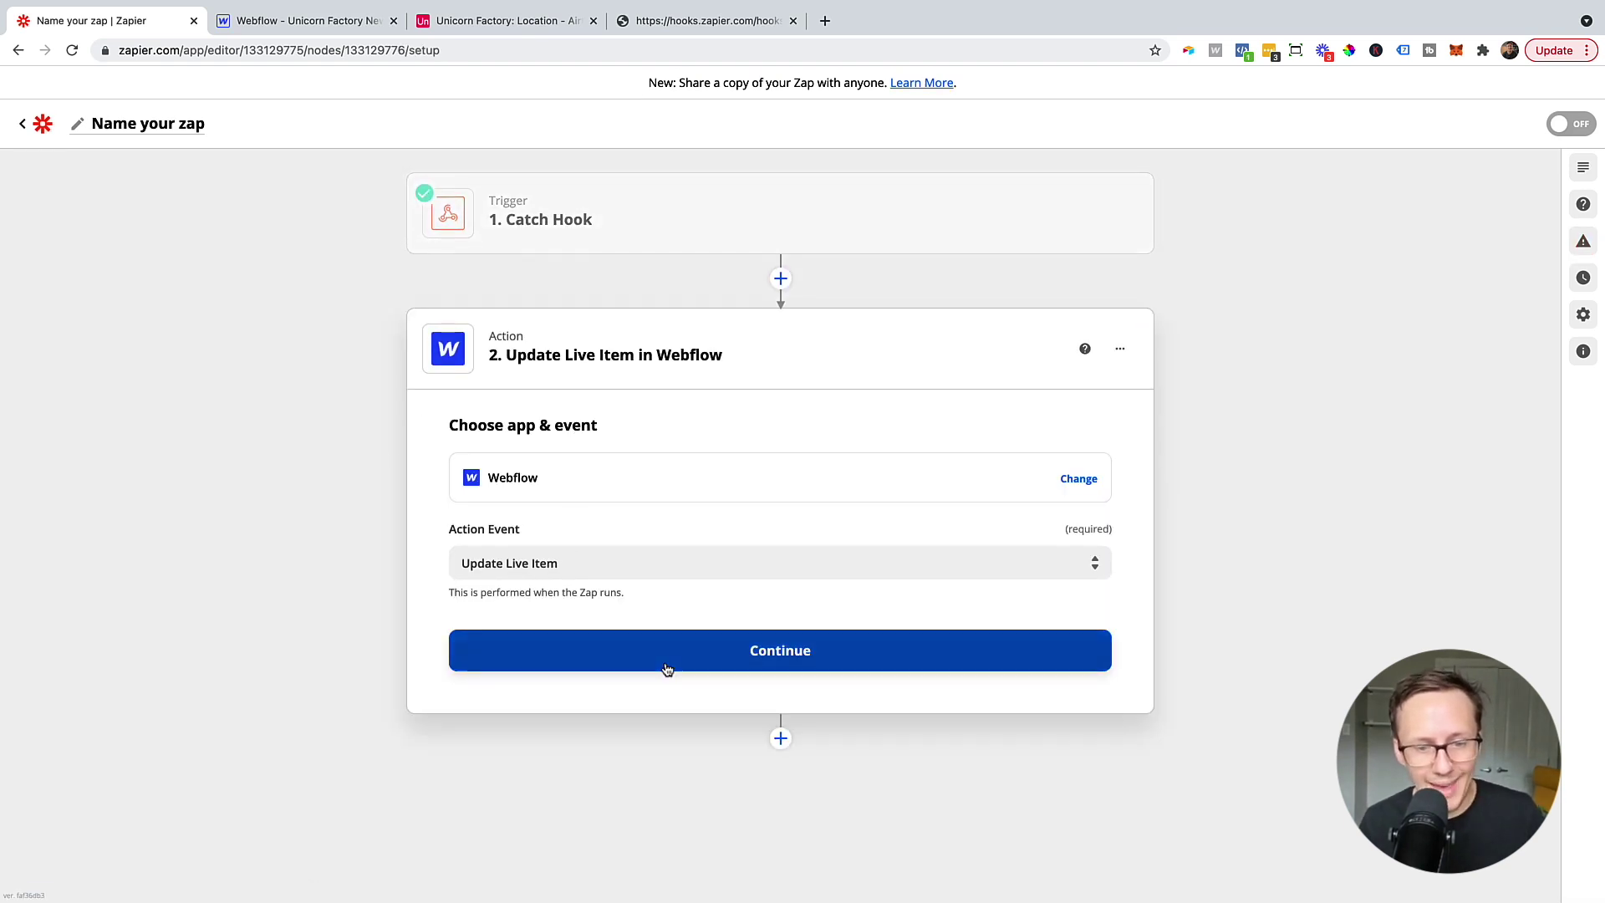
- Keep the Webflow app and account, and map Item to the Catch Hook's 1. Querystring Airtable ID
left_click(664, 660)
left_click(614, 604)
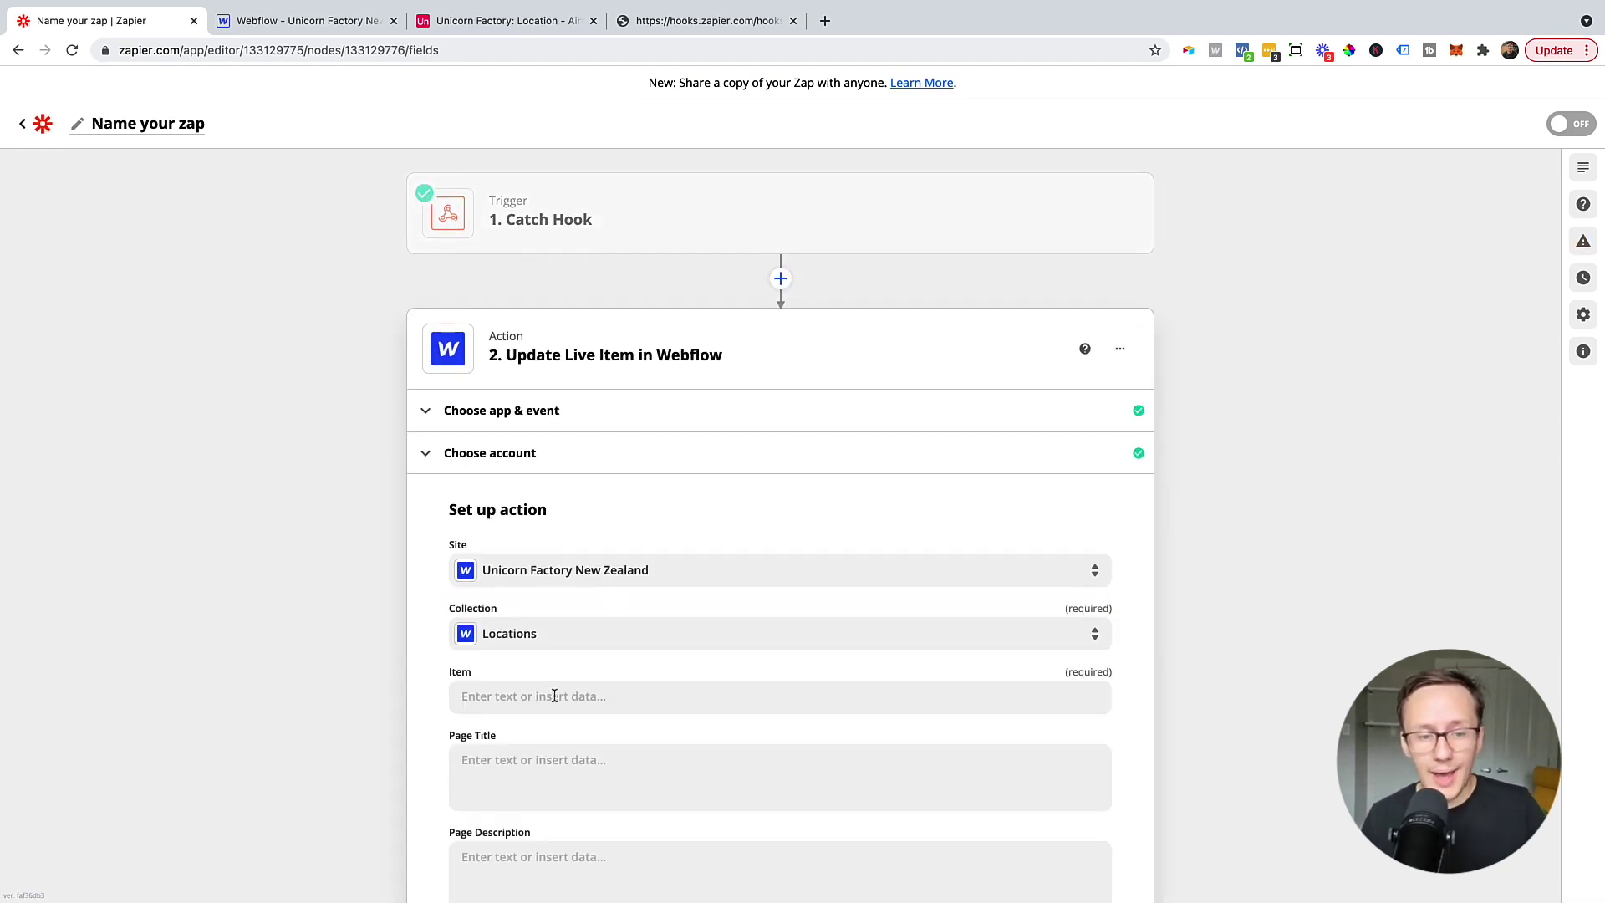
scroll(555, 688, "down", 1)
left_click(529, 639)
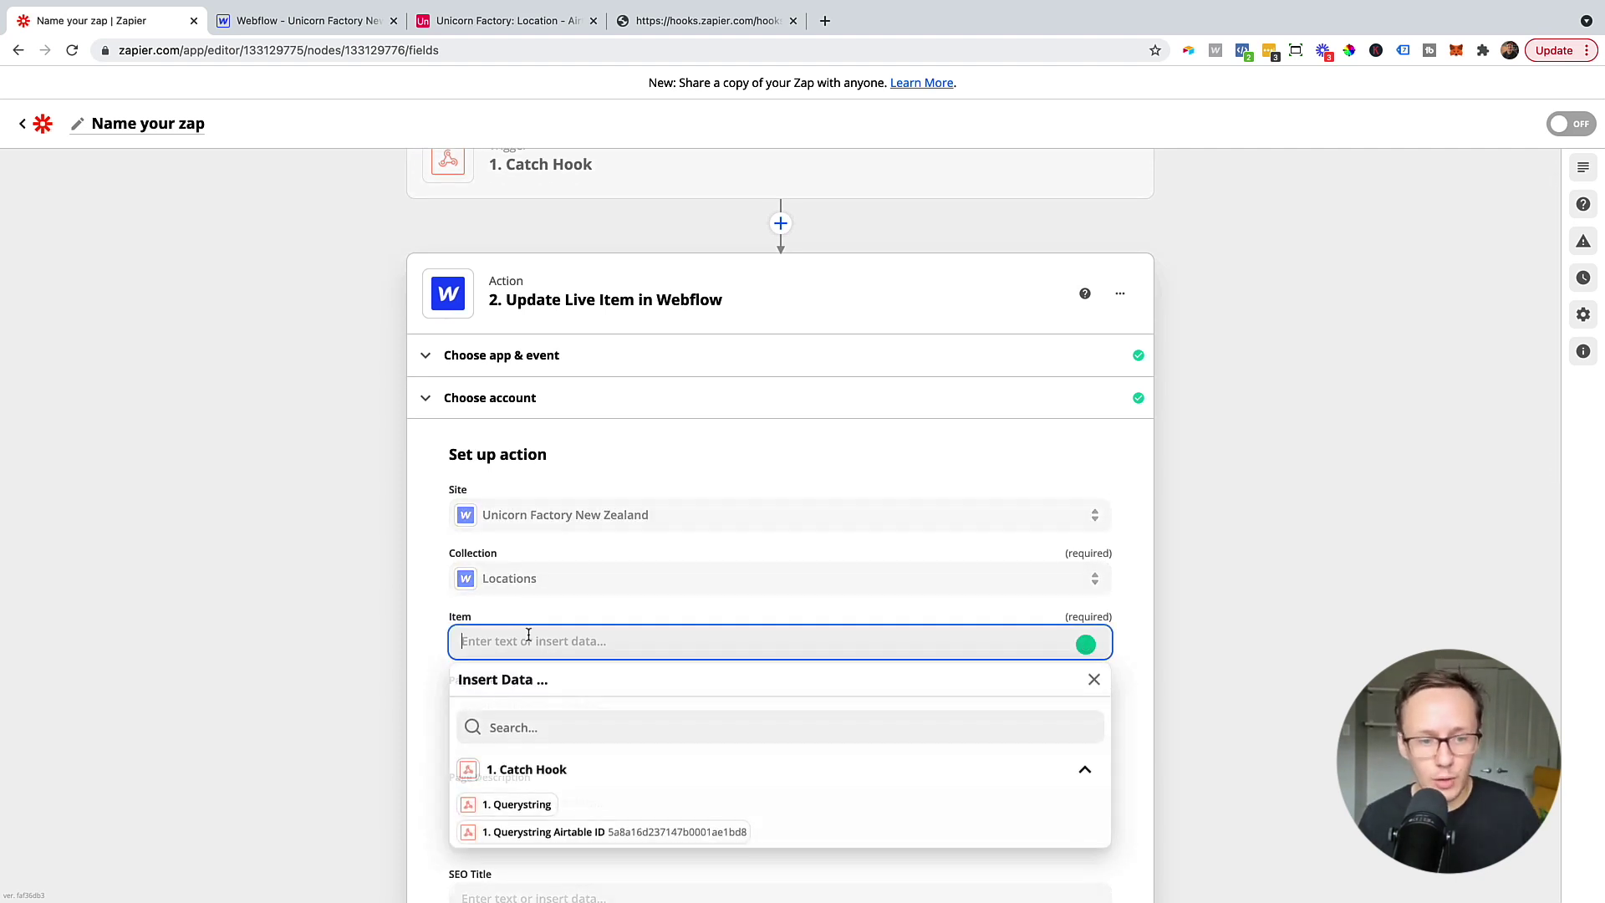
left_click(653, 834)
left_click(422, 610)
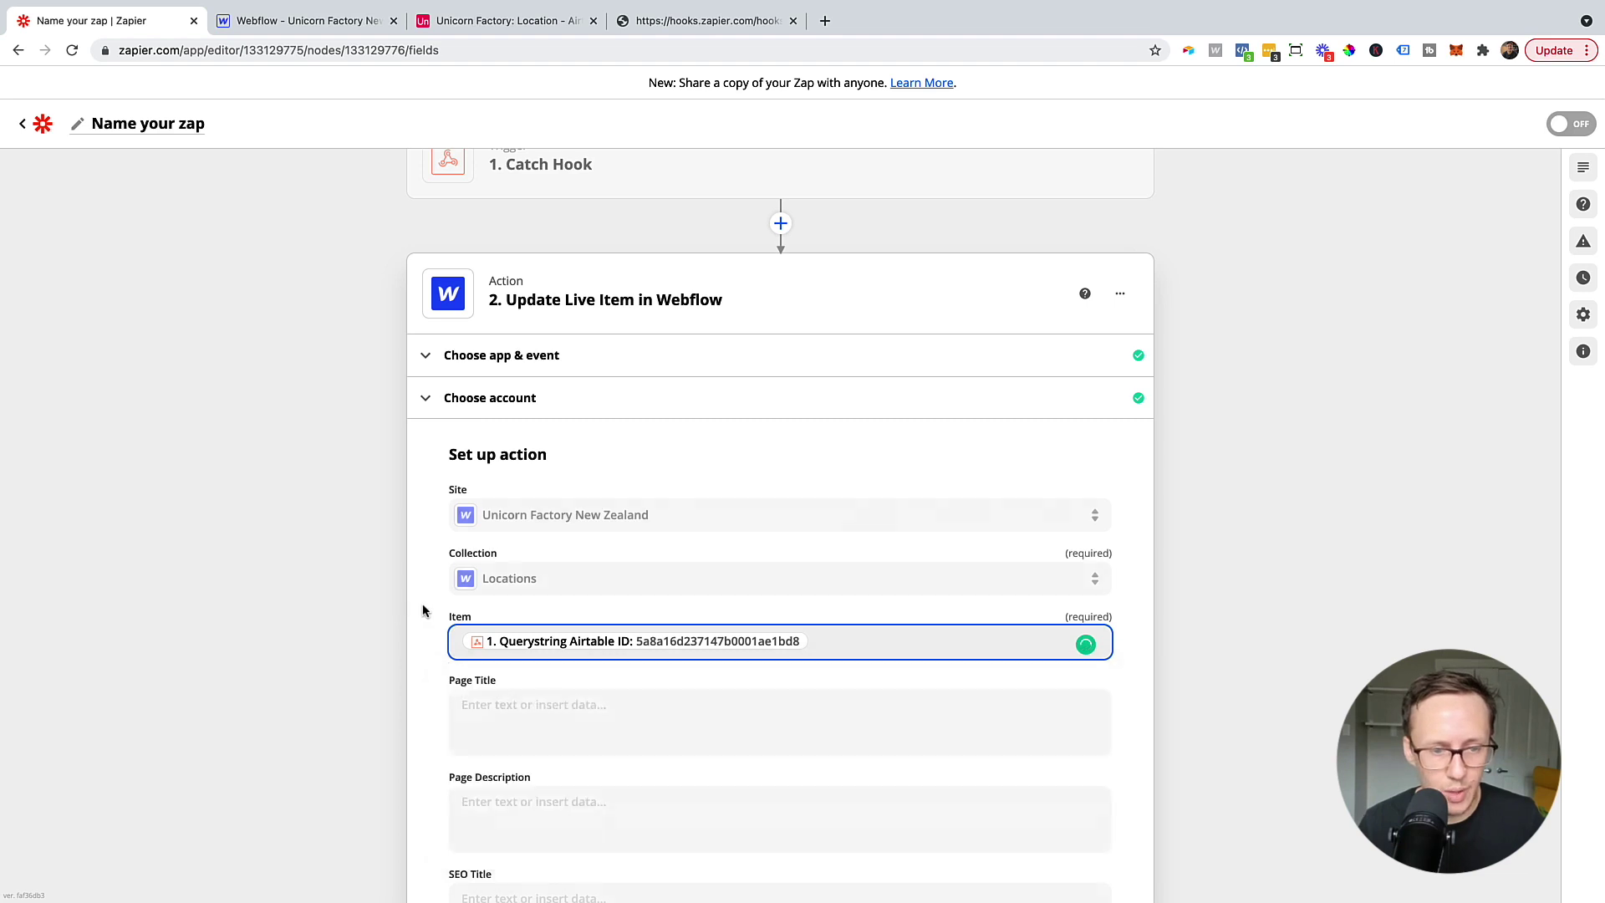
- Review the Page Title data options and compare them against the Airtable Location table
scroll(423, 610, "down", 1)
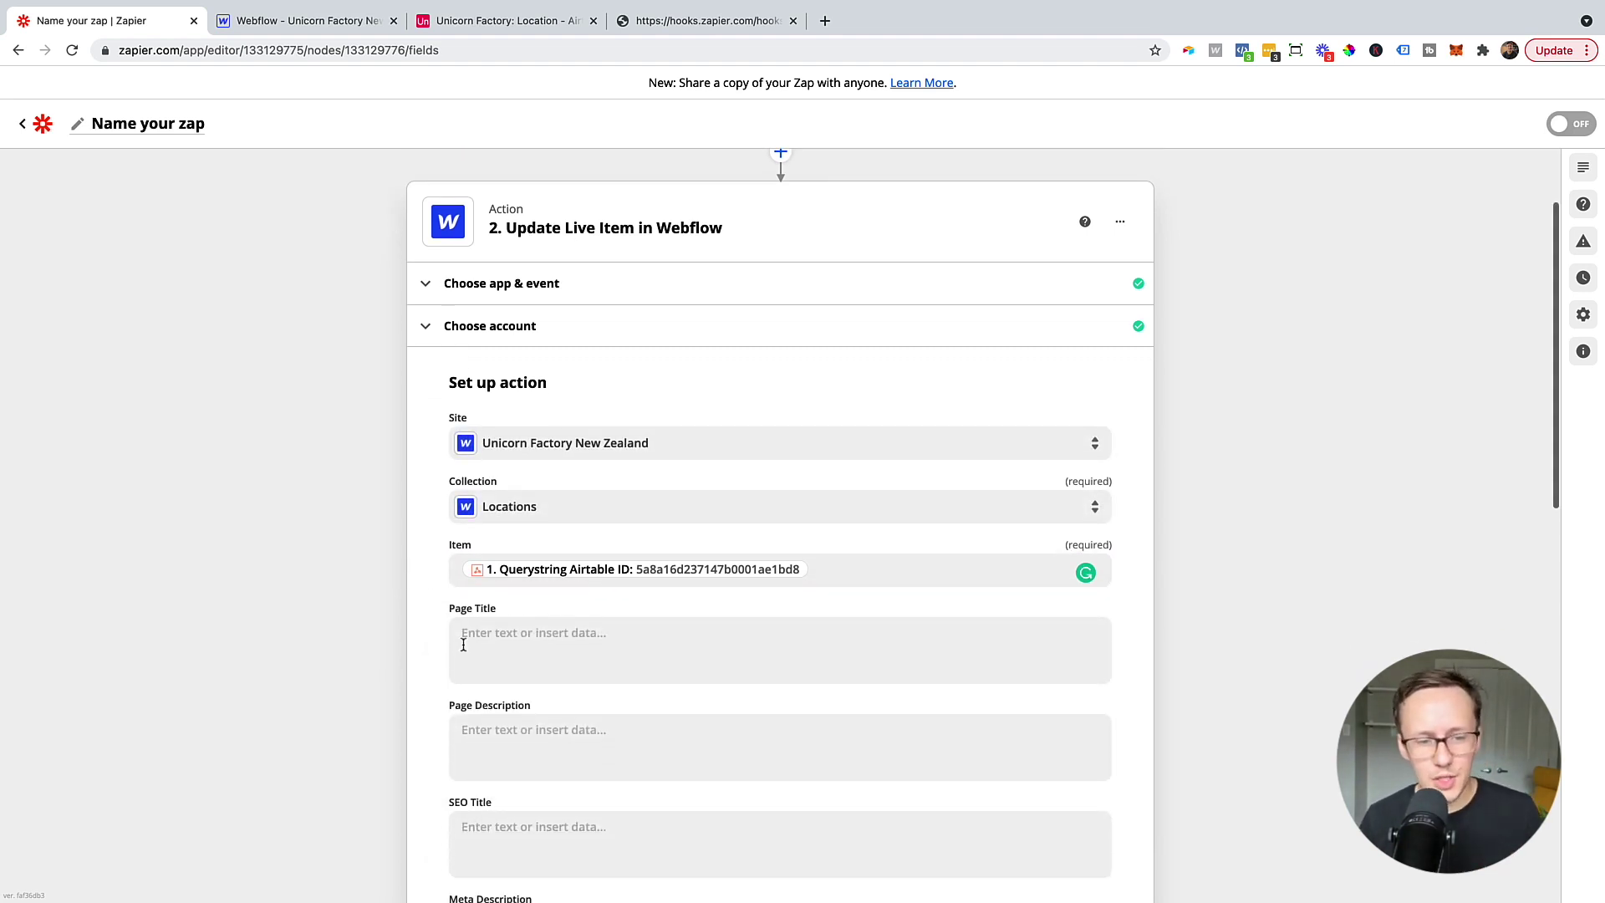
left_click(491, 635)
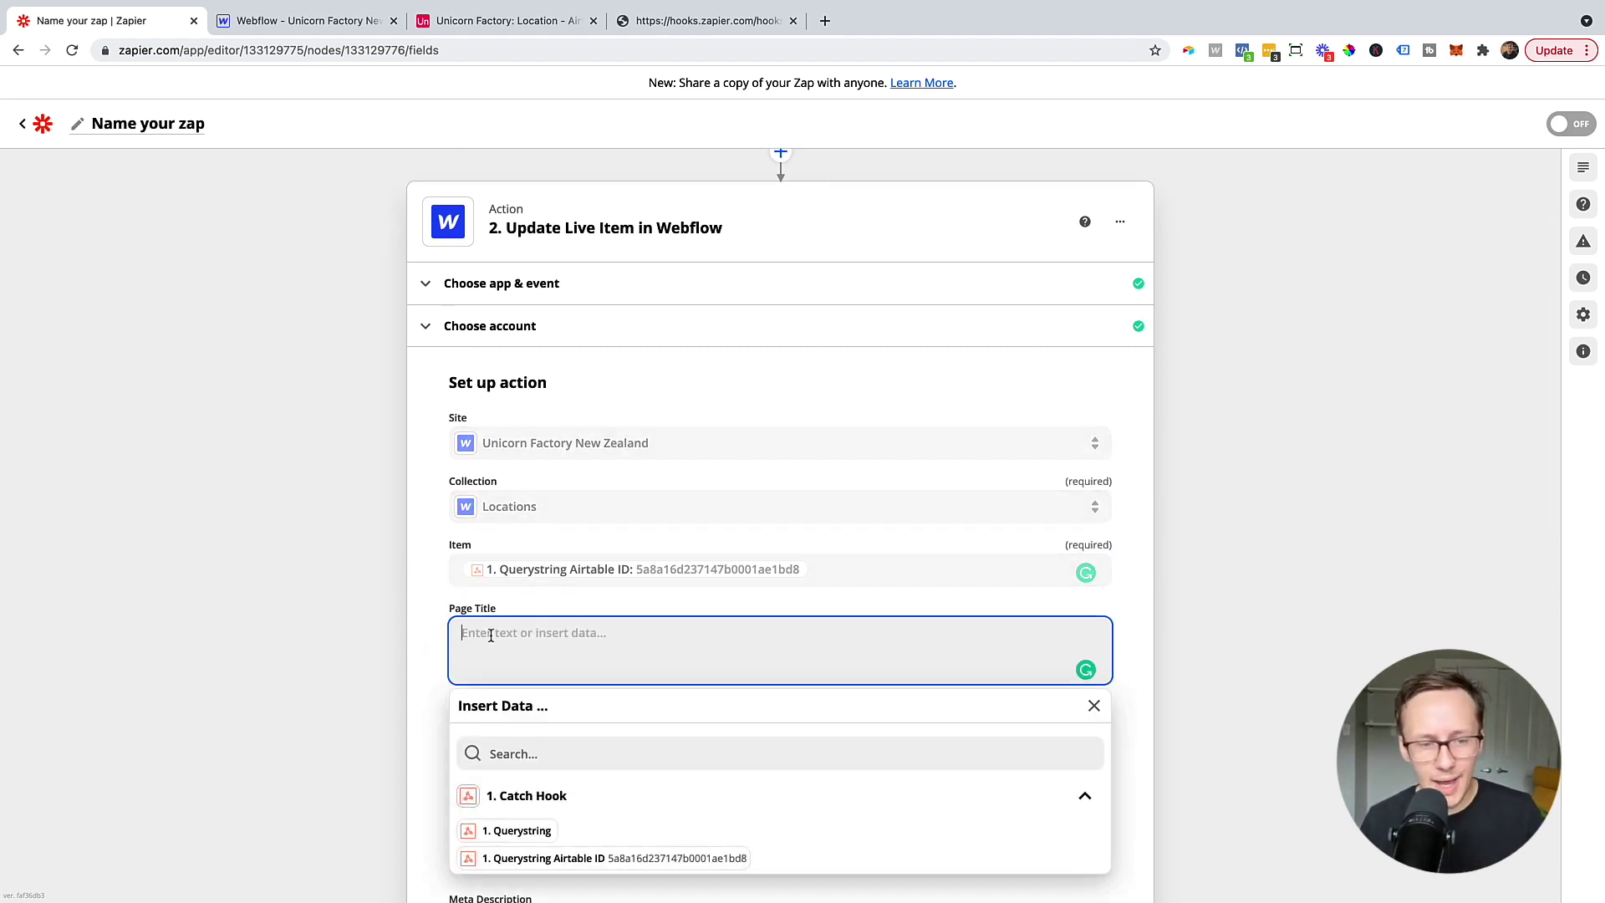
left_click(427, 626)
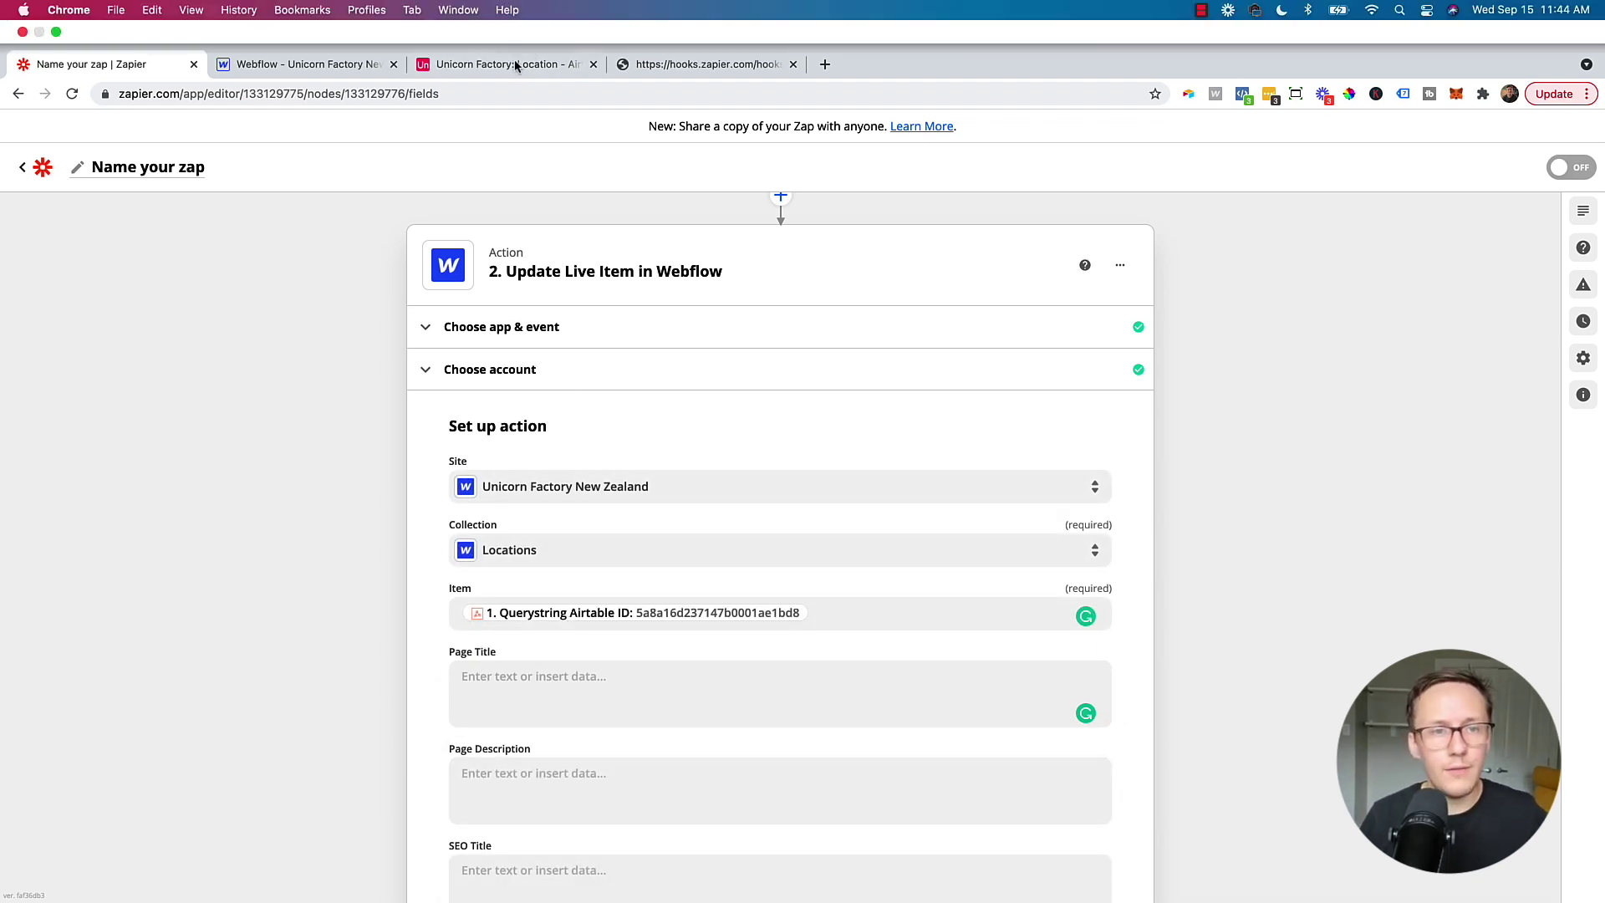
left_click(514, 67)
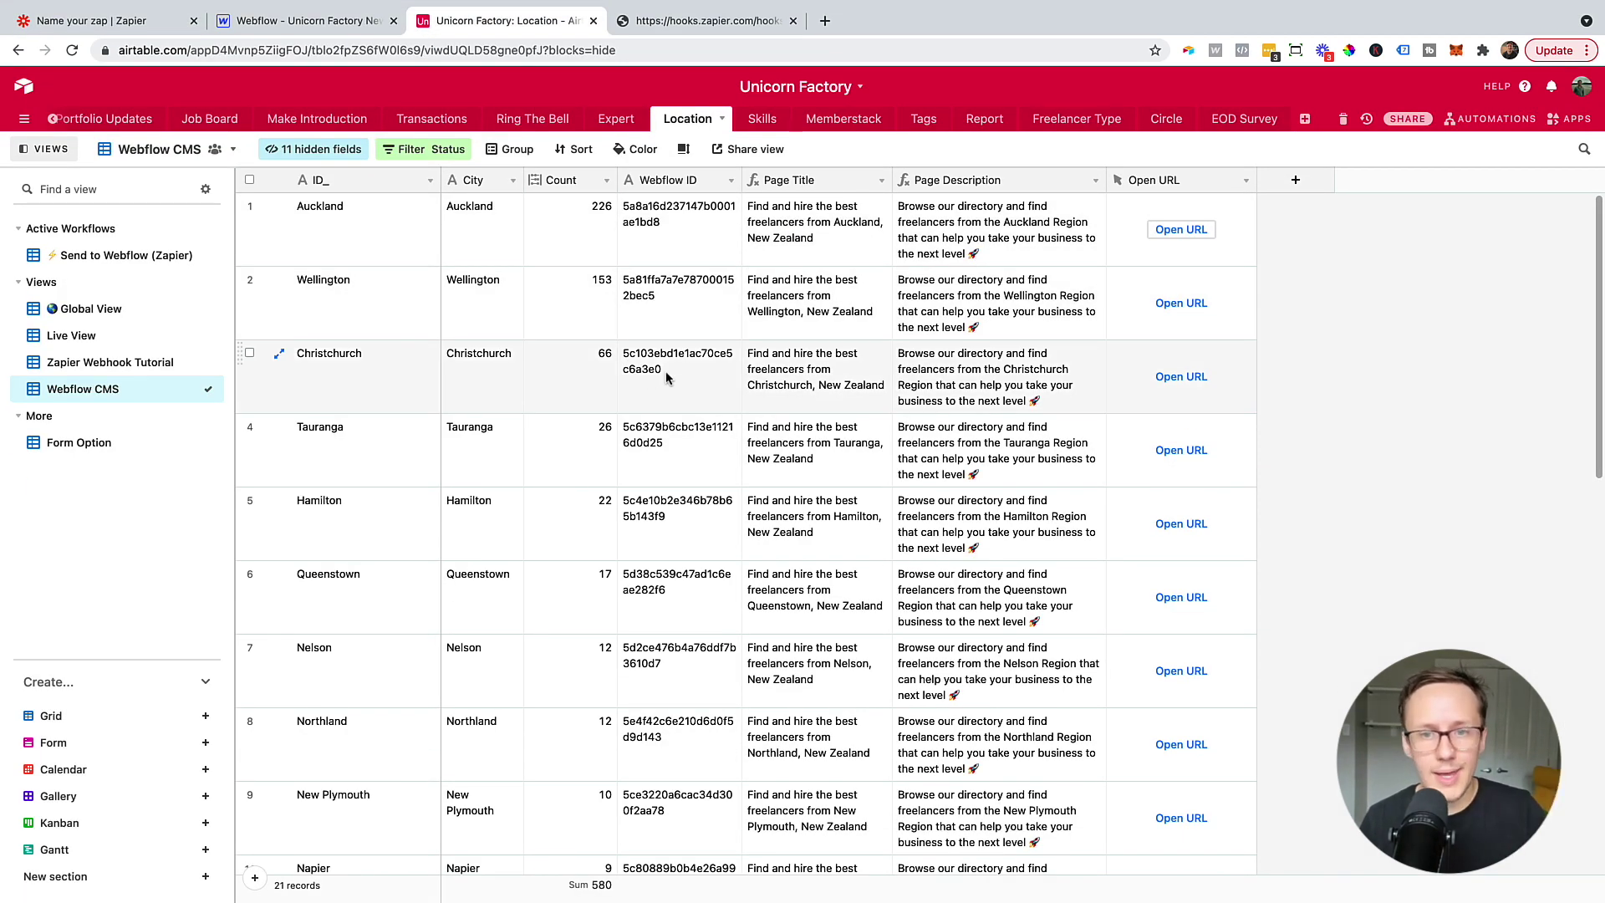
left_click(120, 25)
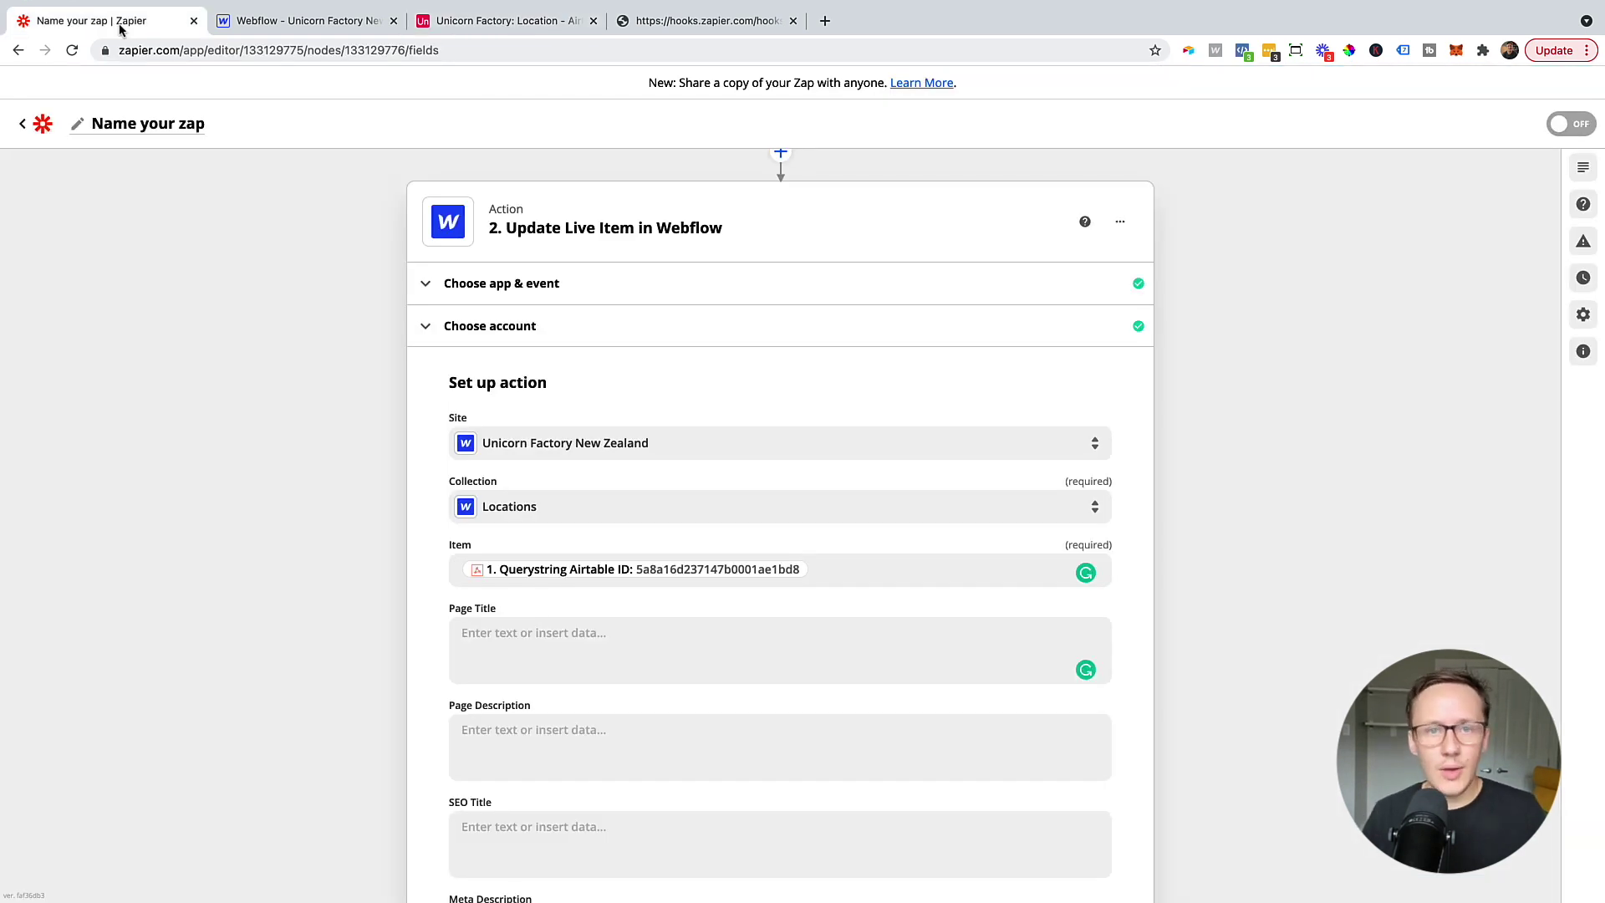
scroll(539, 576, "up", 3)
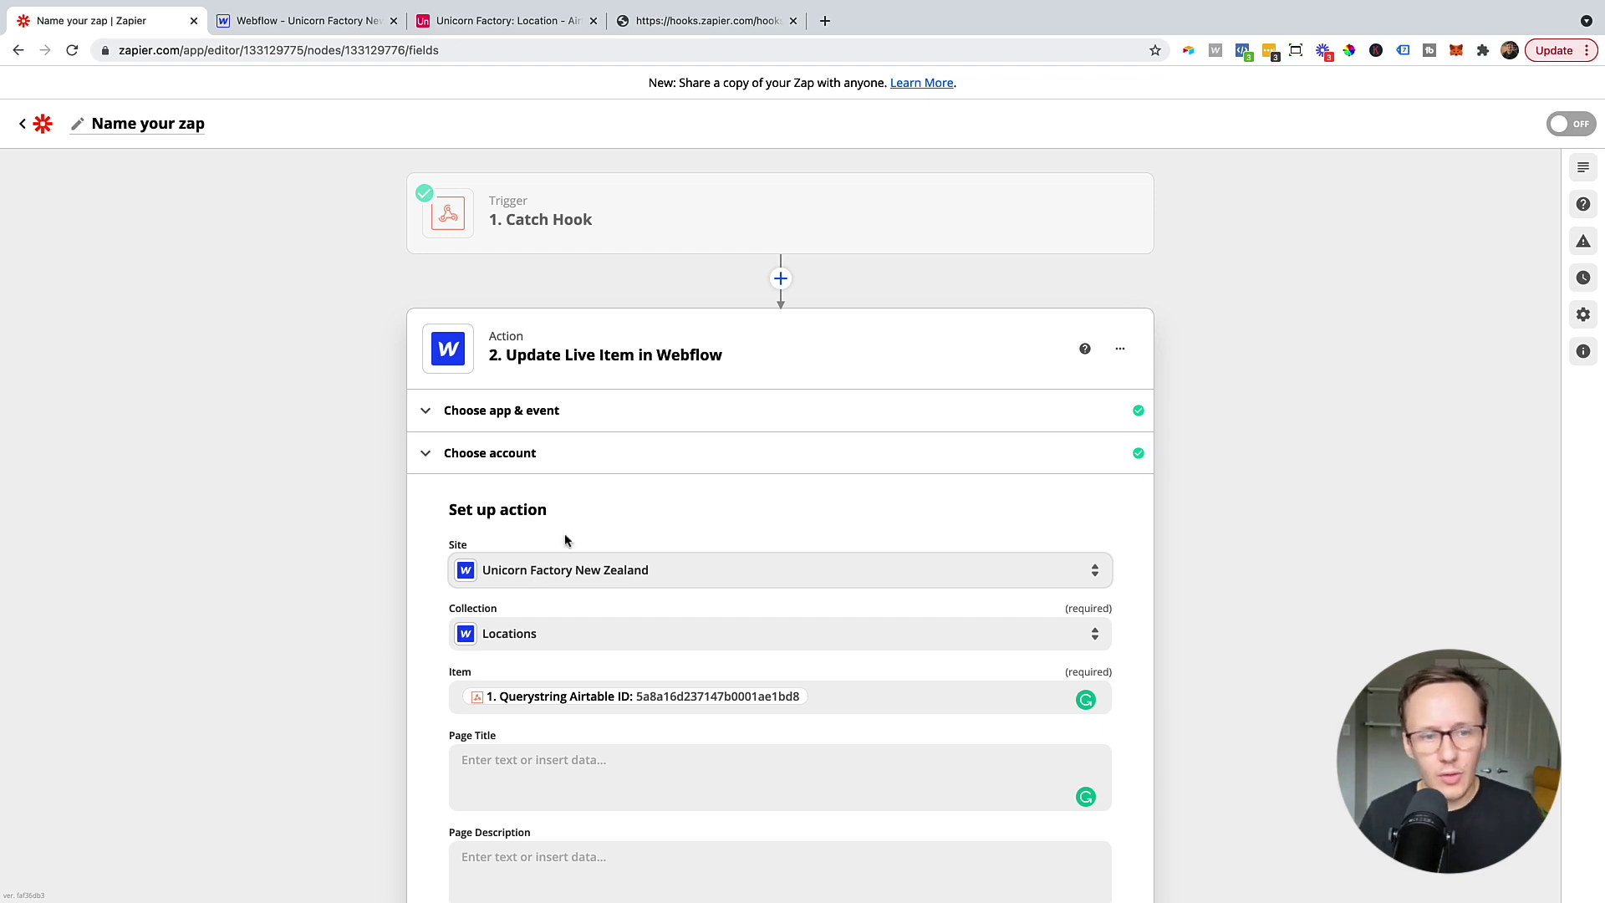
- Insert an Airtable Find Record step between Catch Hook and Webflow with the connected Airtable account
left_click(779, 281)
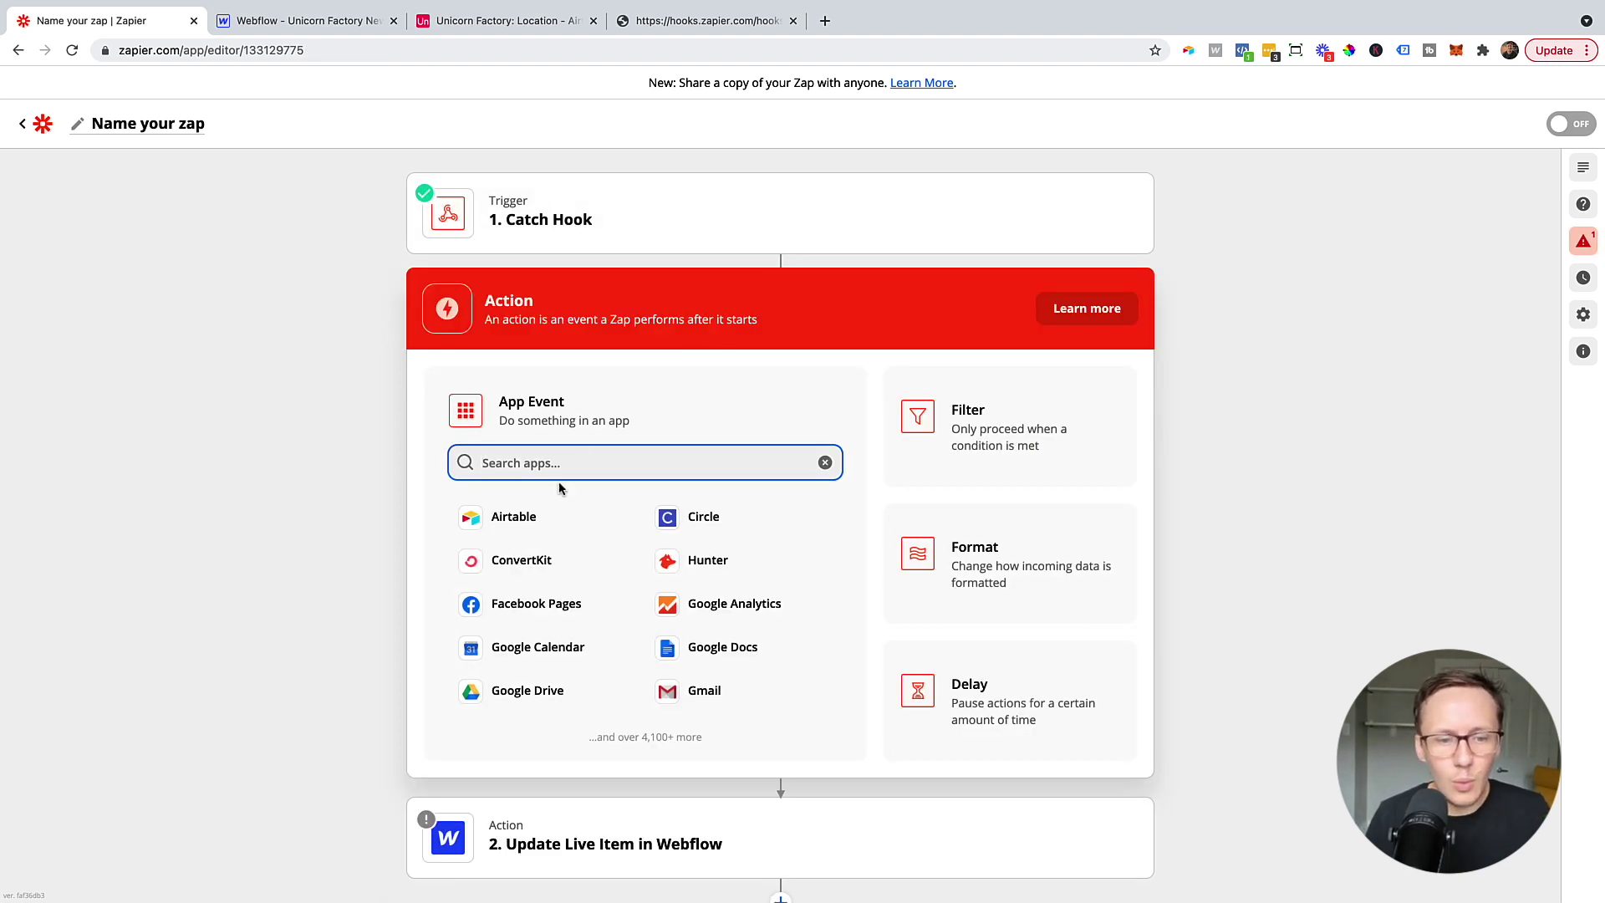
left_click(519, 532)
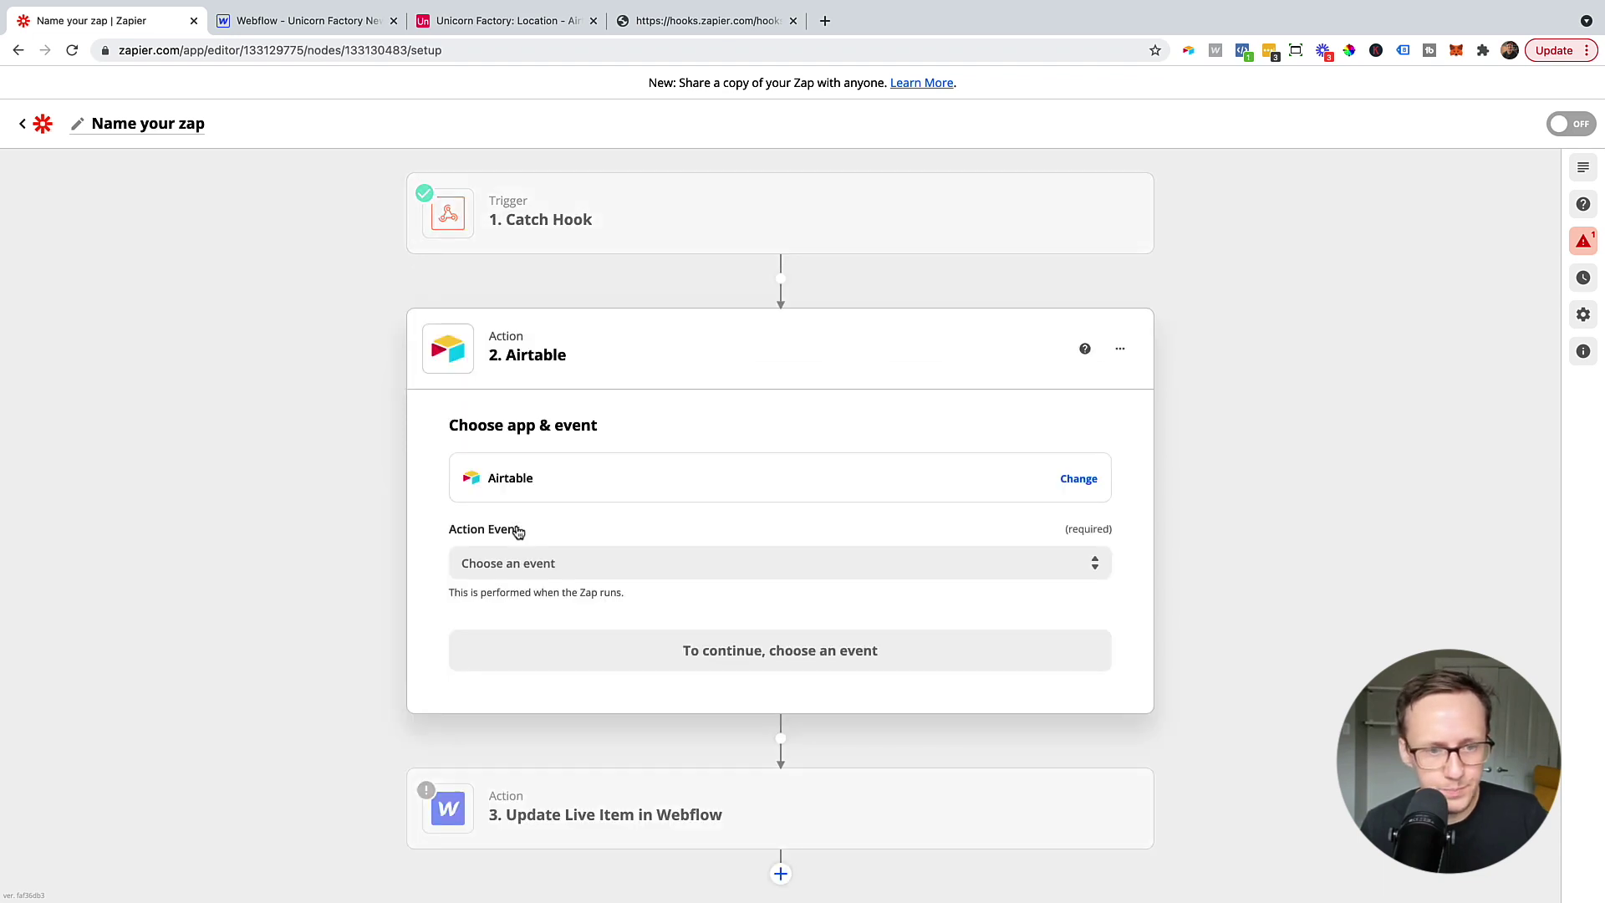
left_click(541, 562)
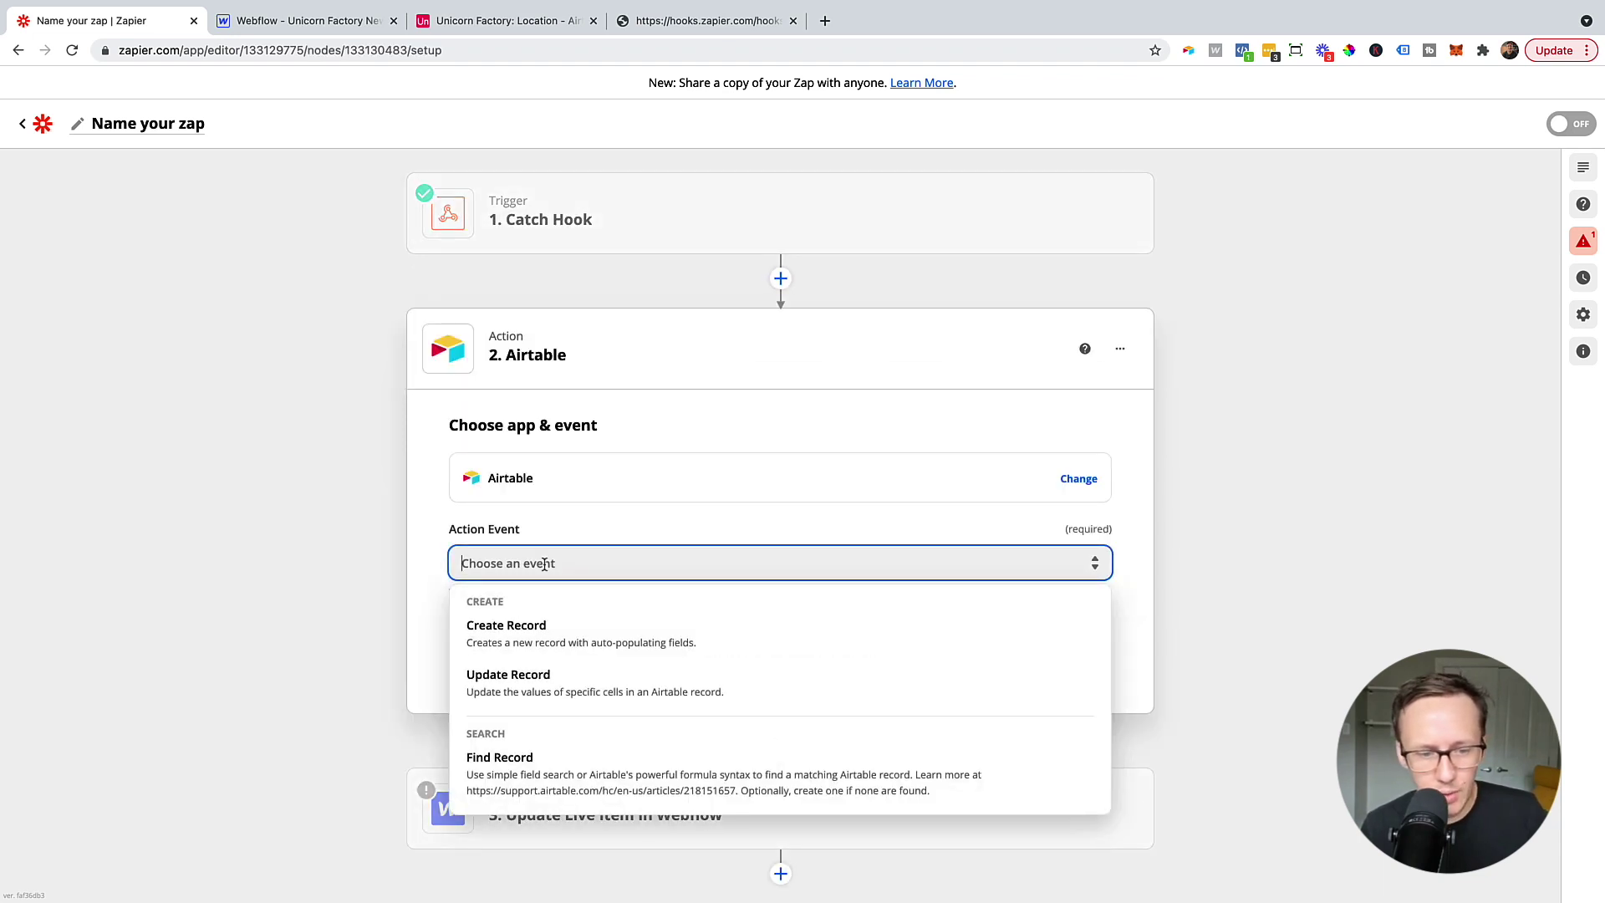
left_click(556, 782)
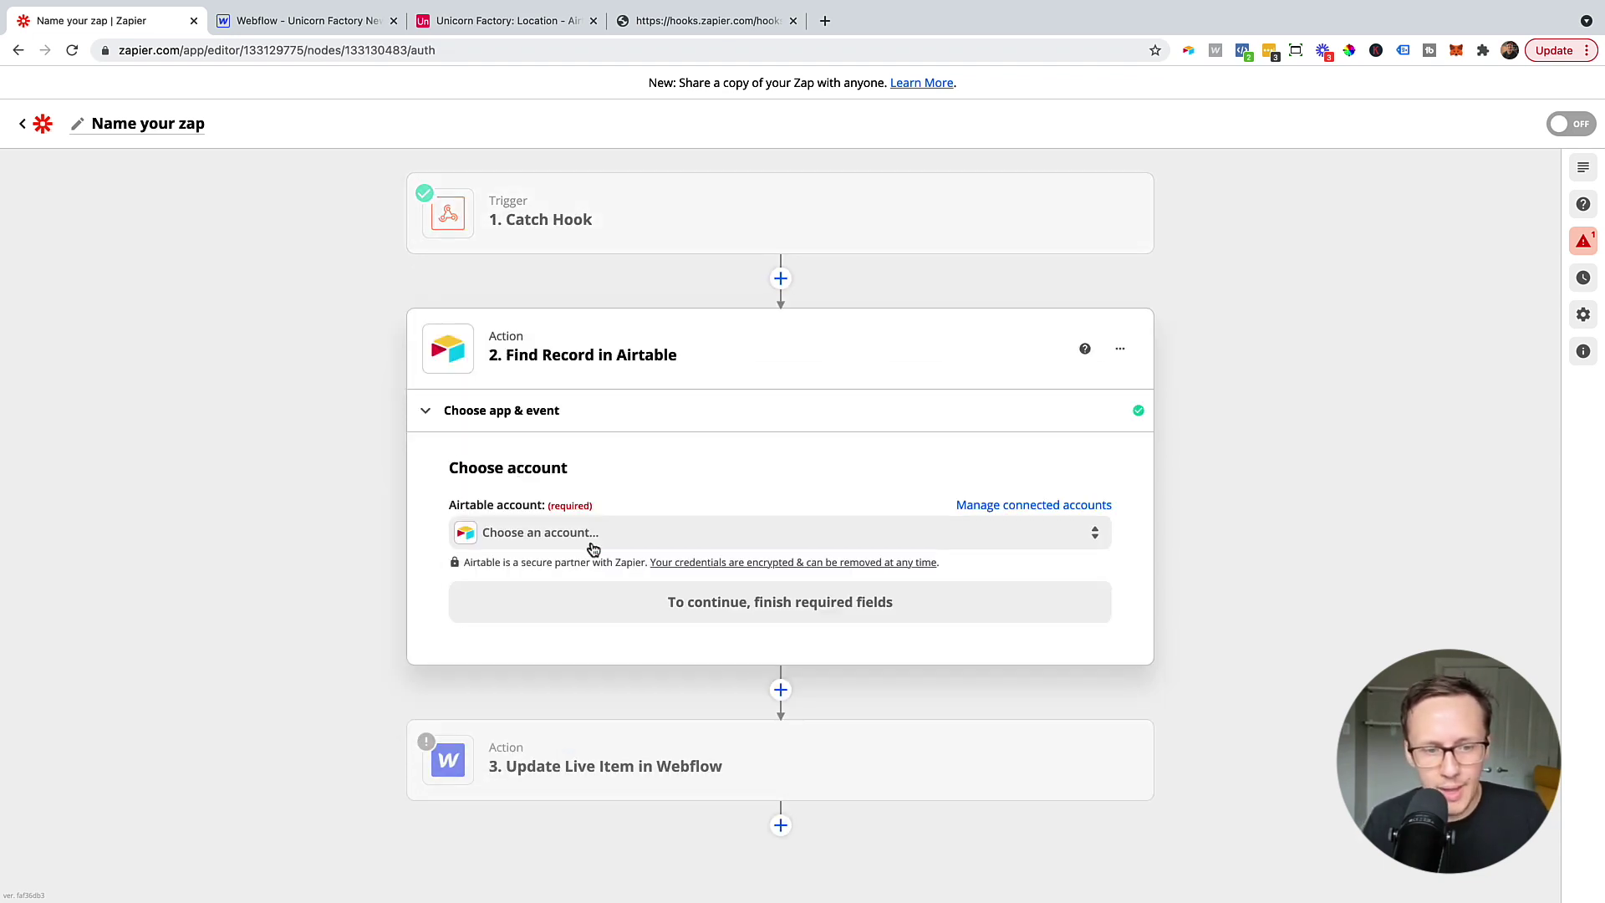
left_click(583, 528)
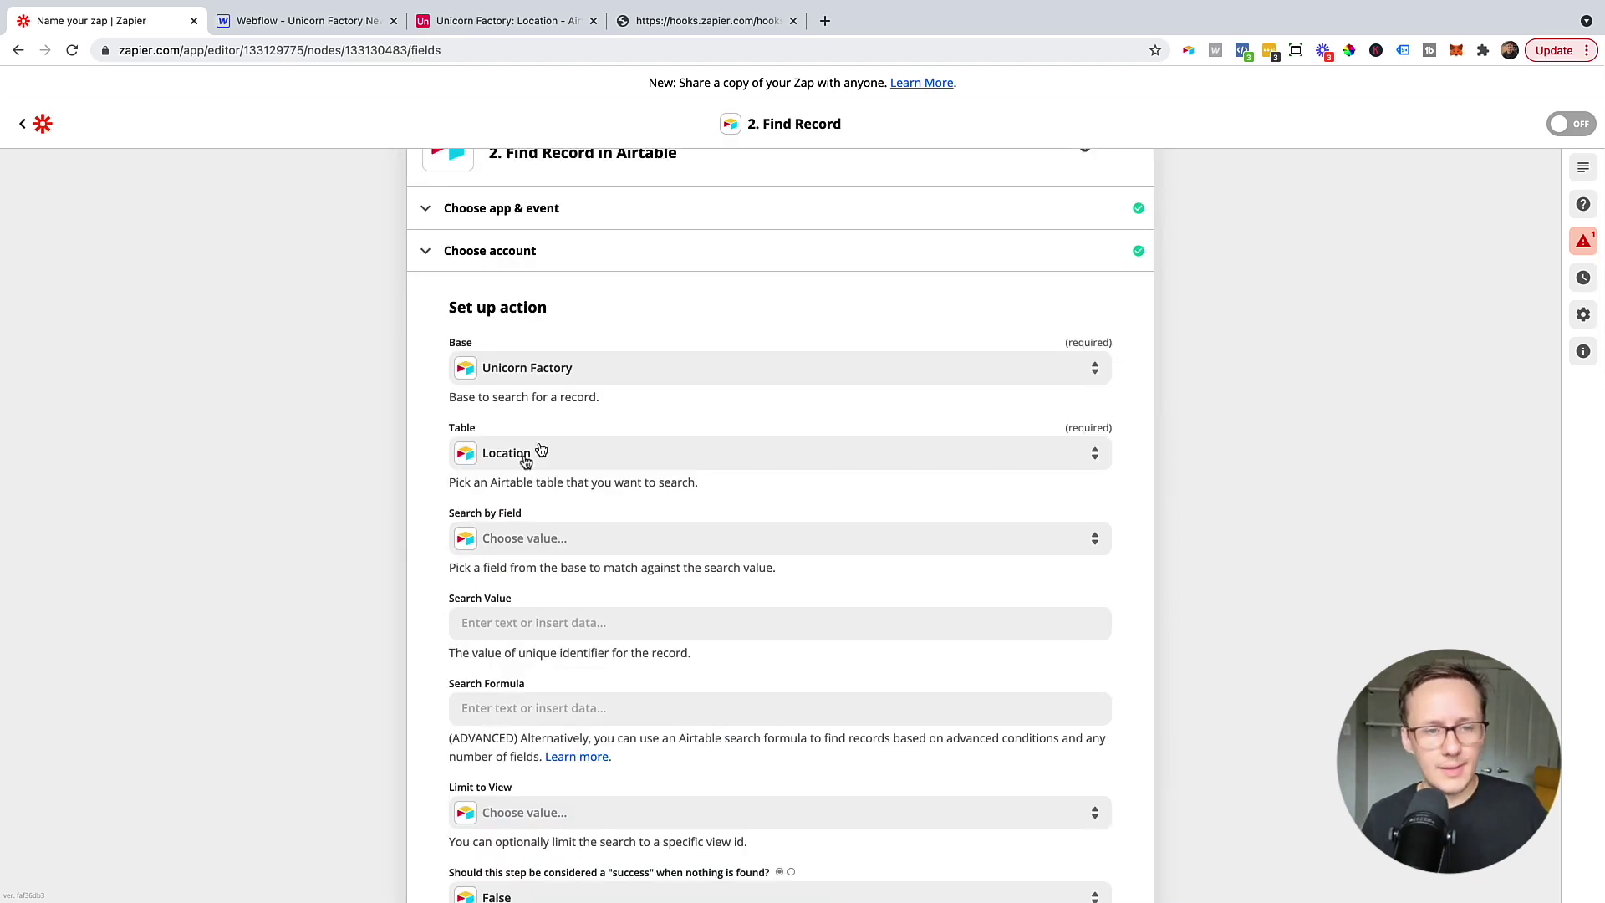
- Search the Unicorn Factory base's Location table by the Webflow ID field
left_click(518, 536)
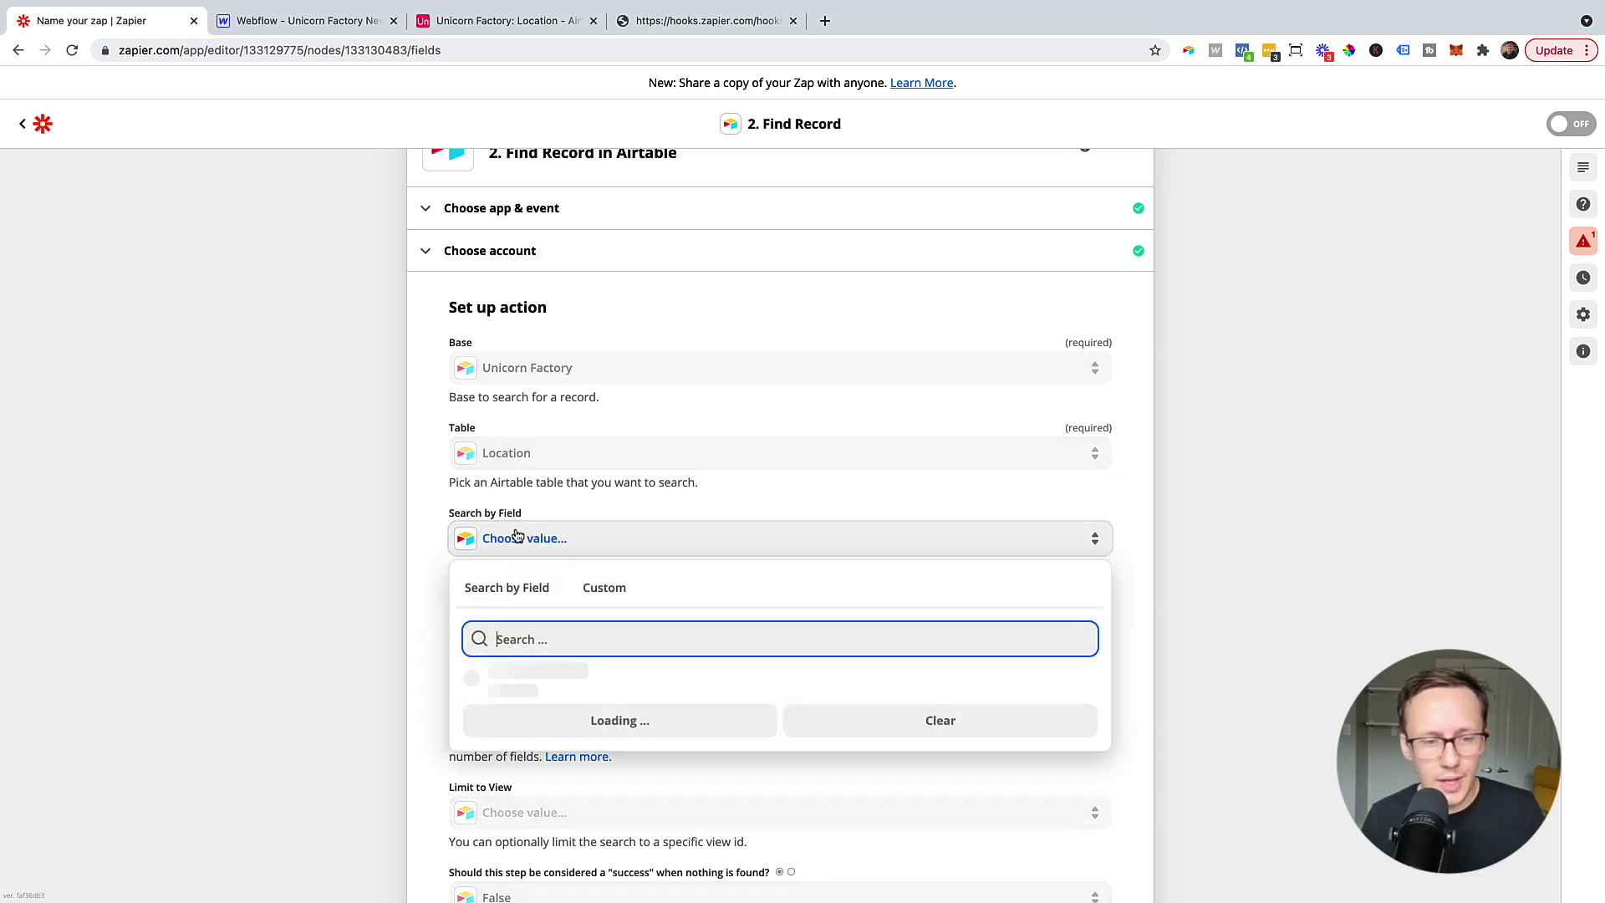
type("webflpow")
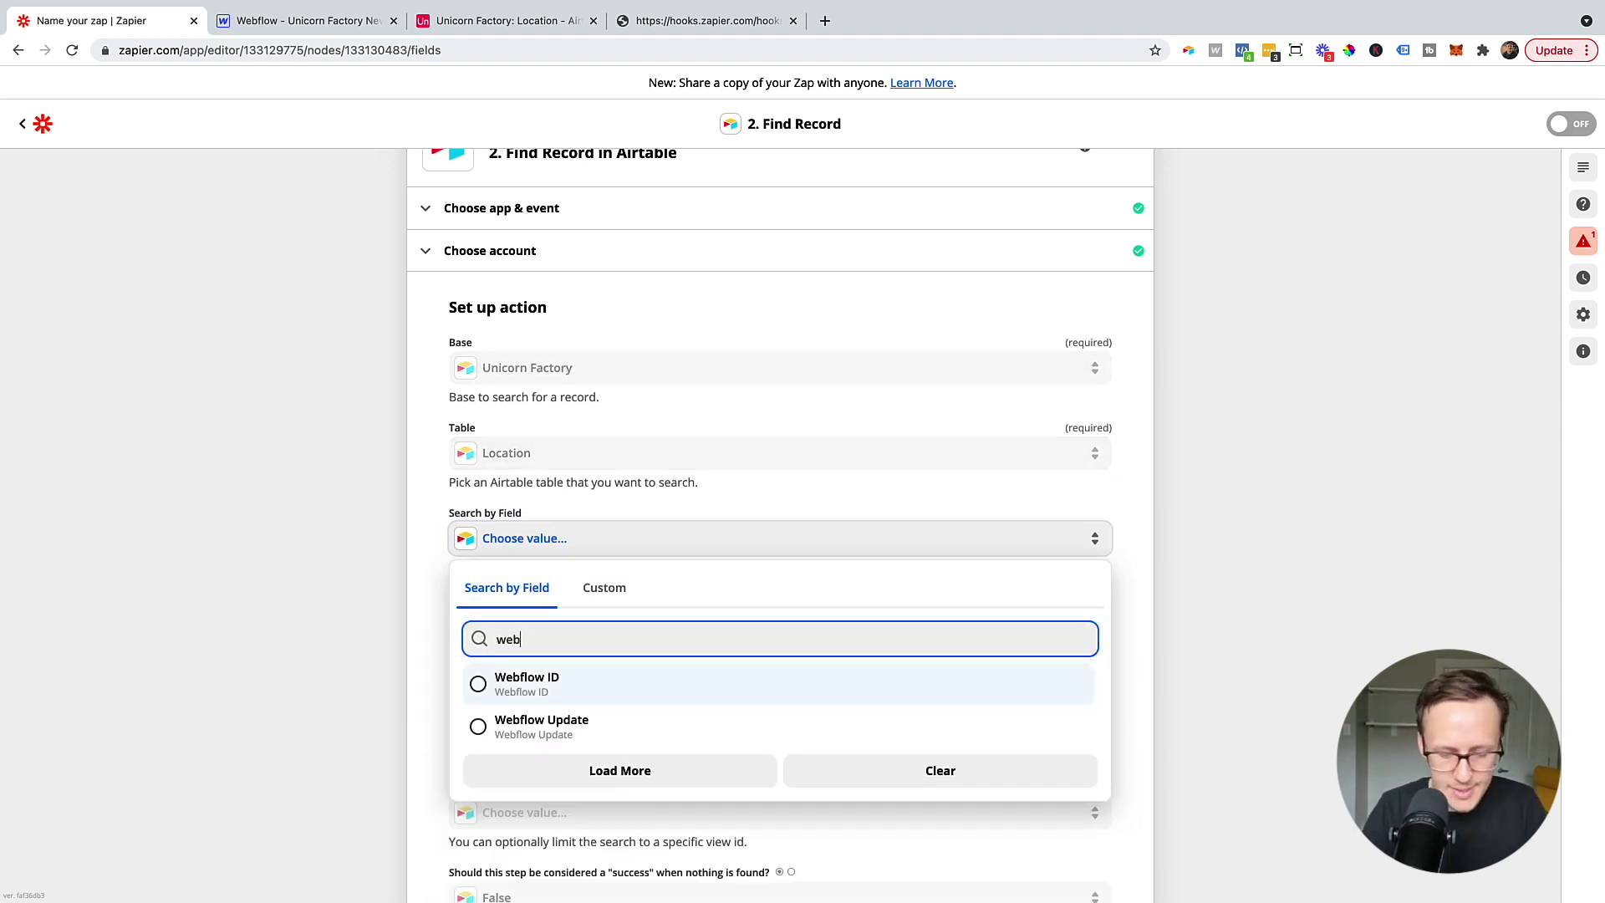
key("BackSpace")
key("BackSpace")
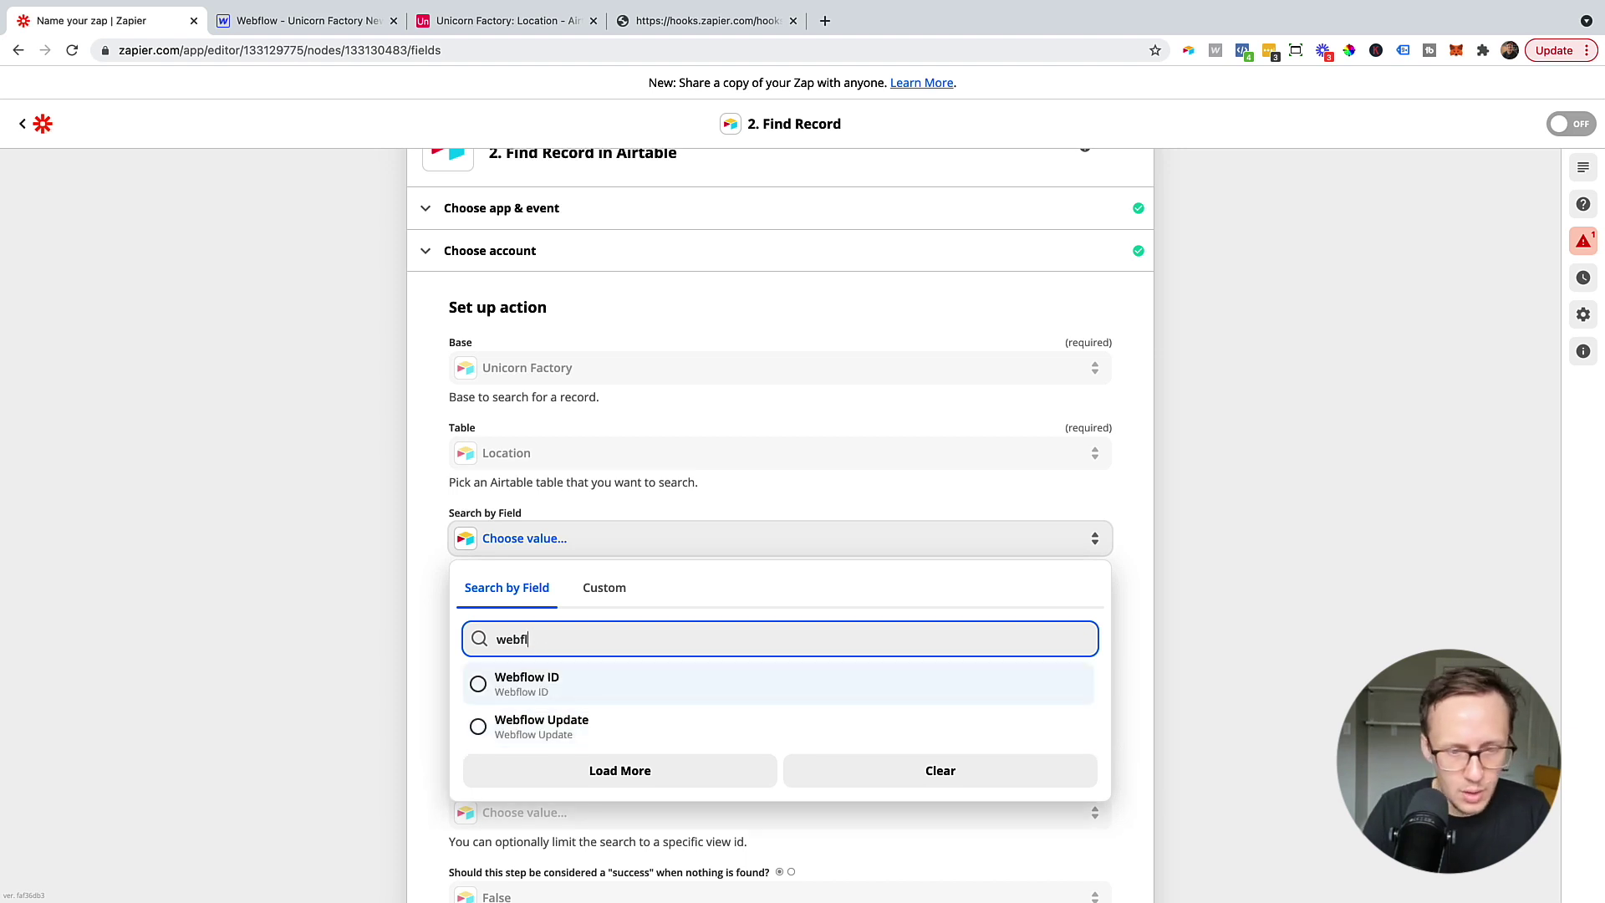
key("Return")
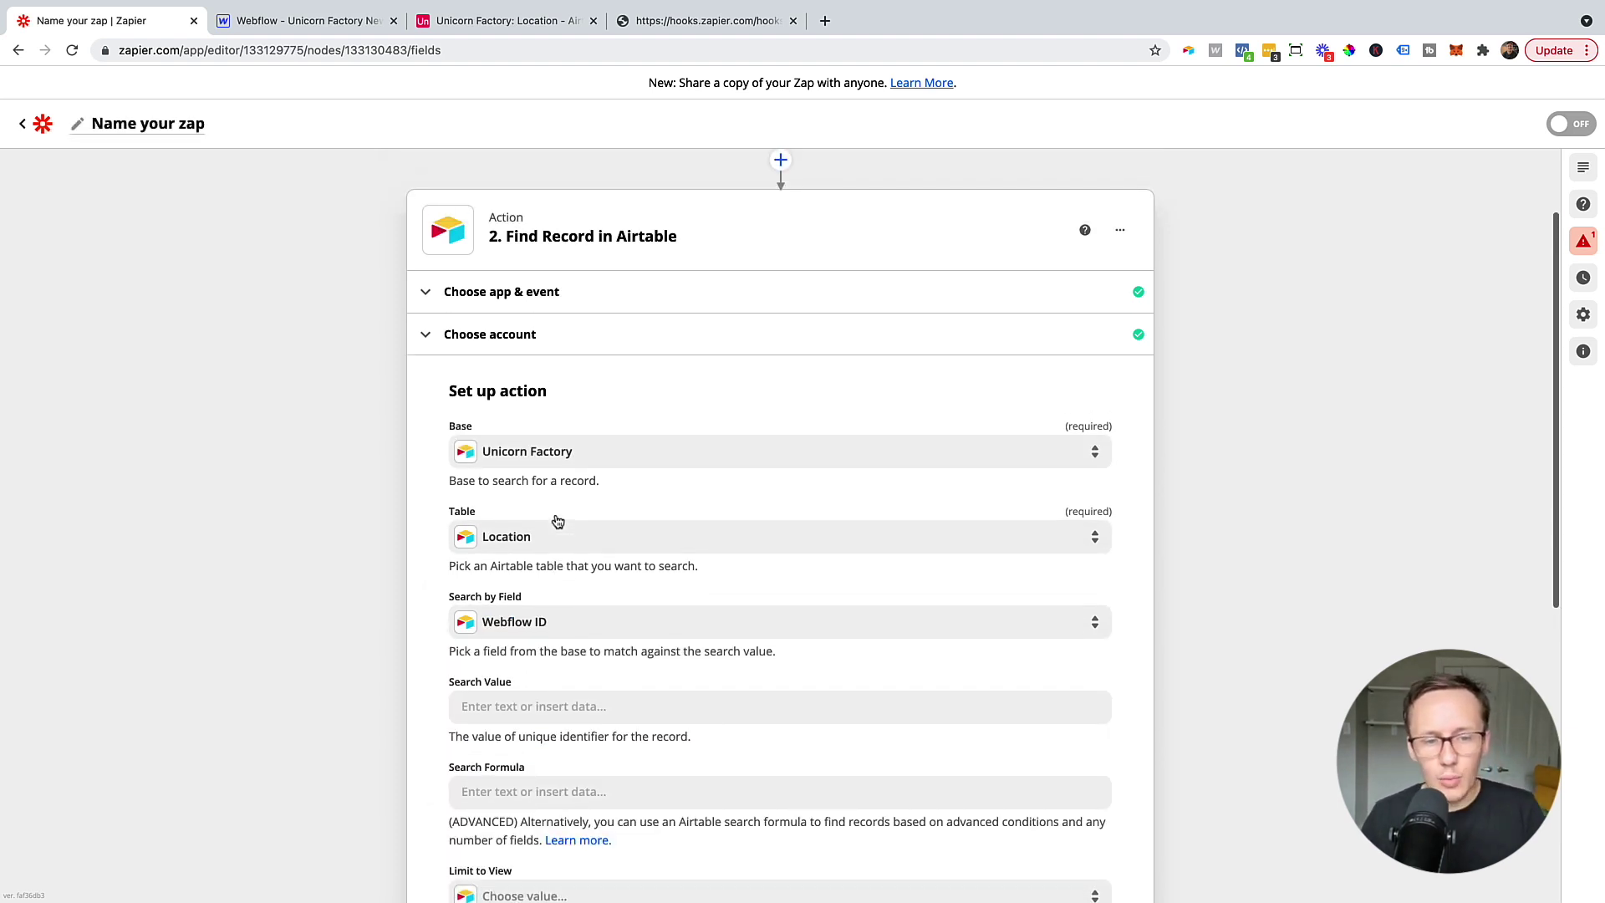
scroll(557, 521, "up", 2)
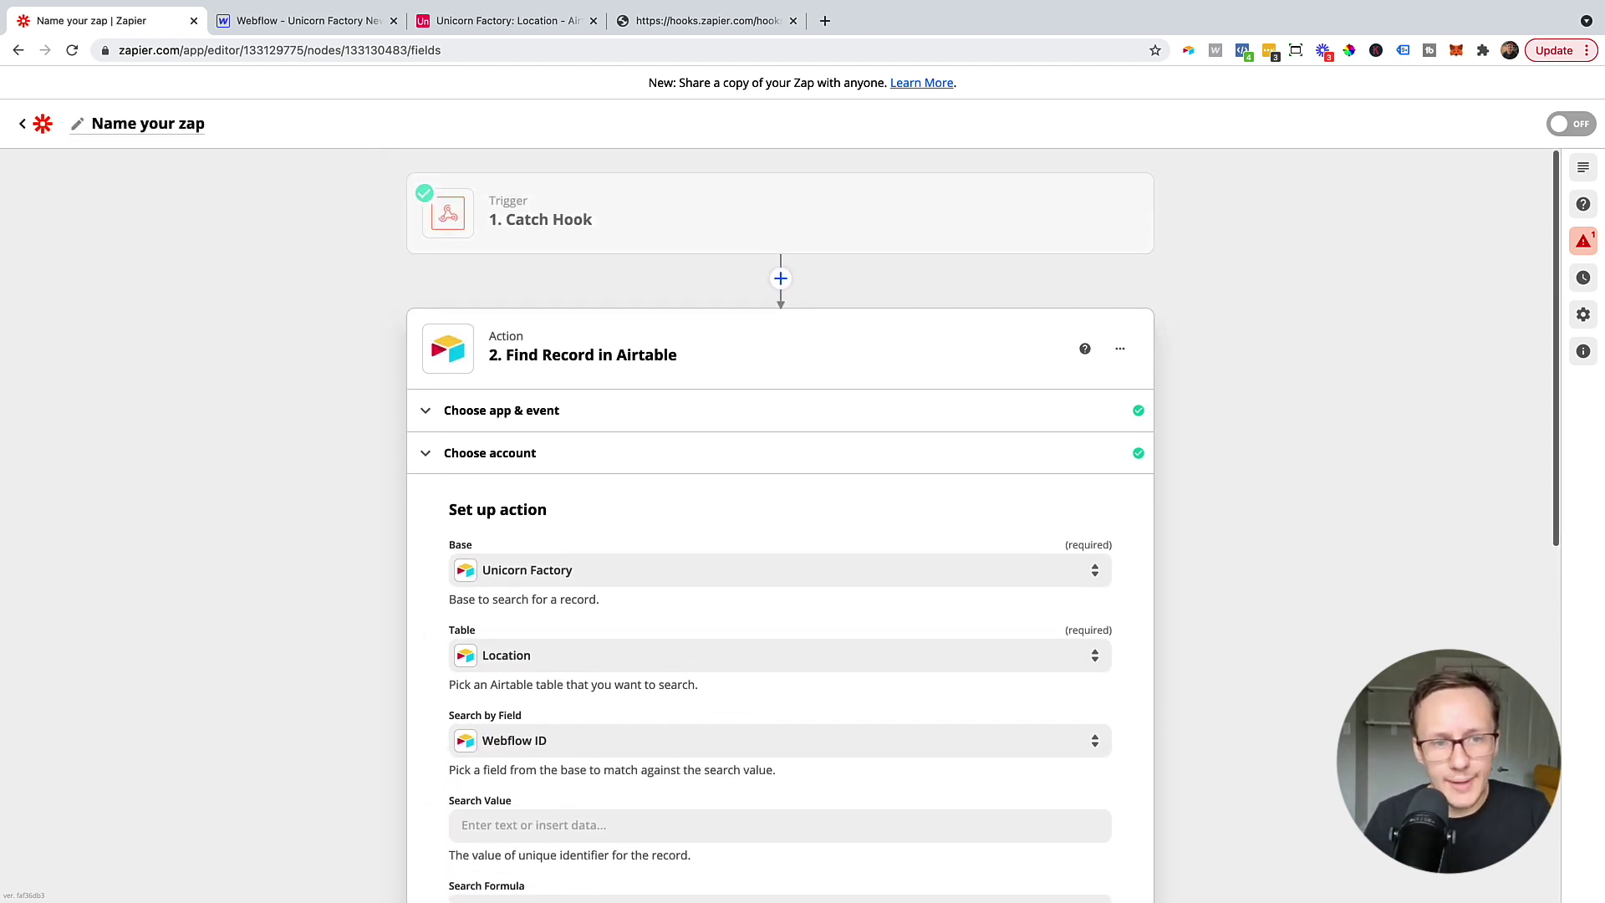
- Set the Find Record search value to the Catch Hook's 1. Querystring Airtable ID
left_click(505, 30)
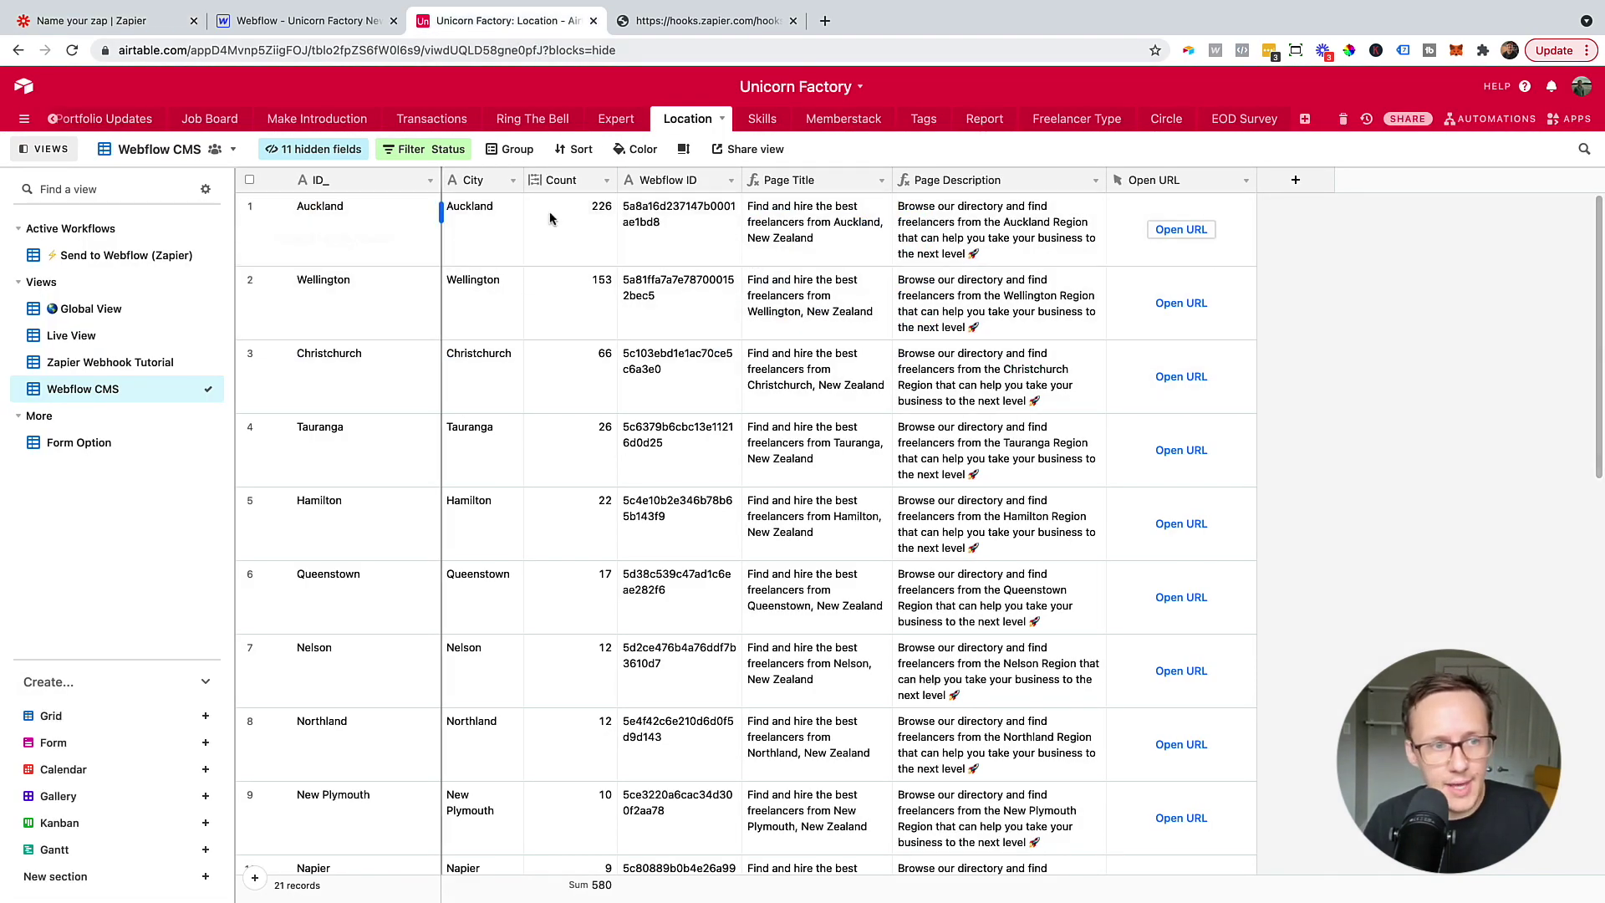
left_click(706, 21)
left_click(473, 25)
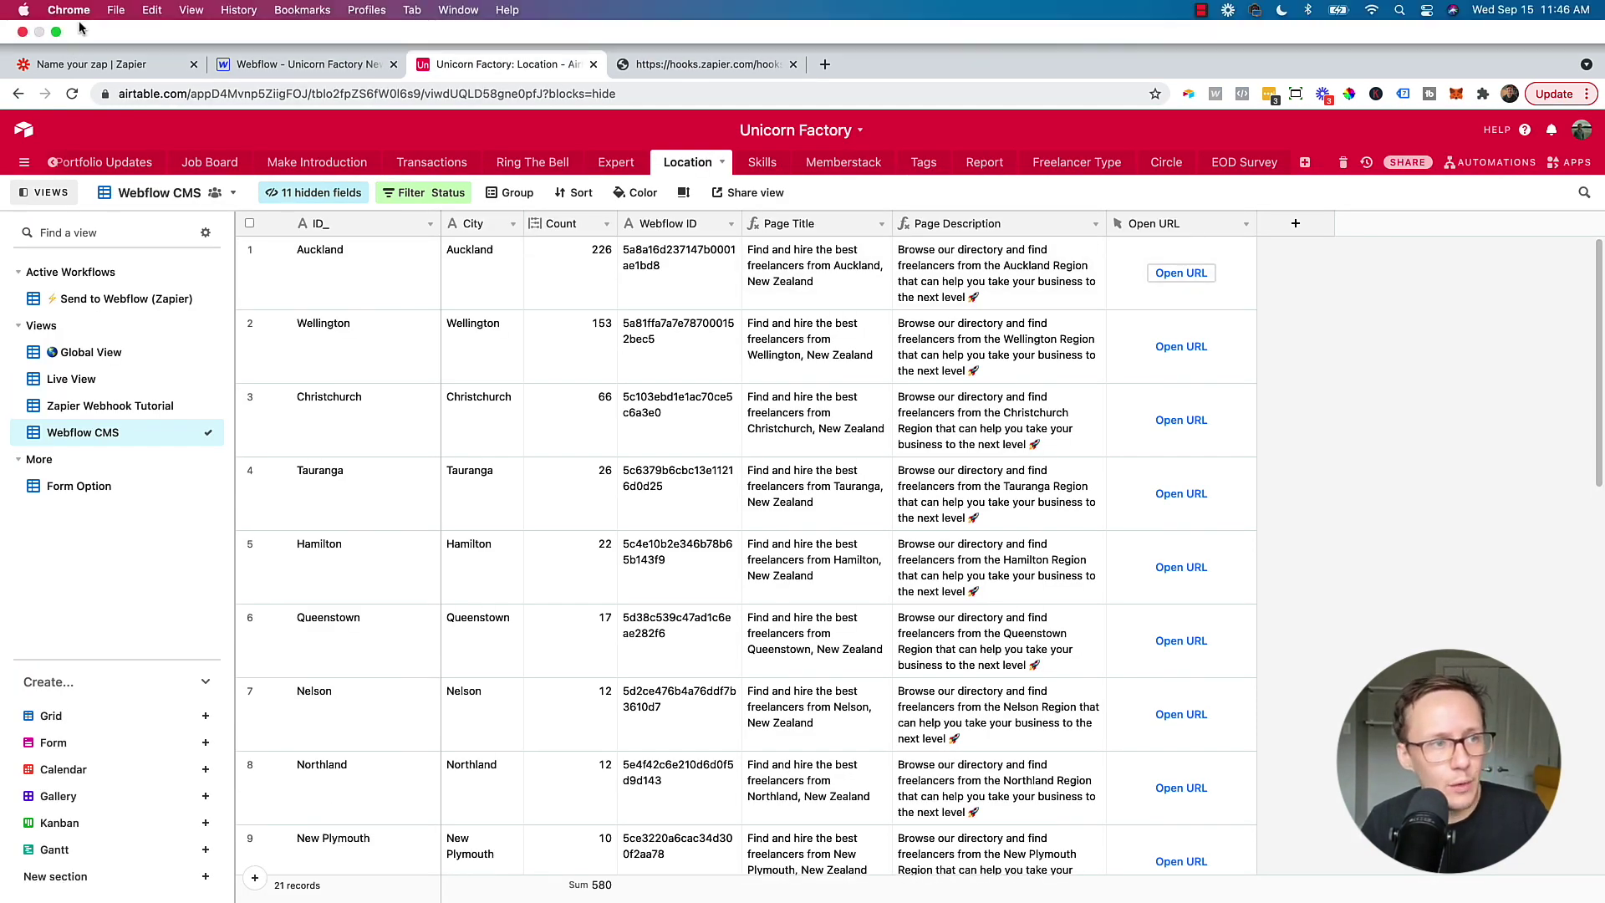
left_click(88, 66)
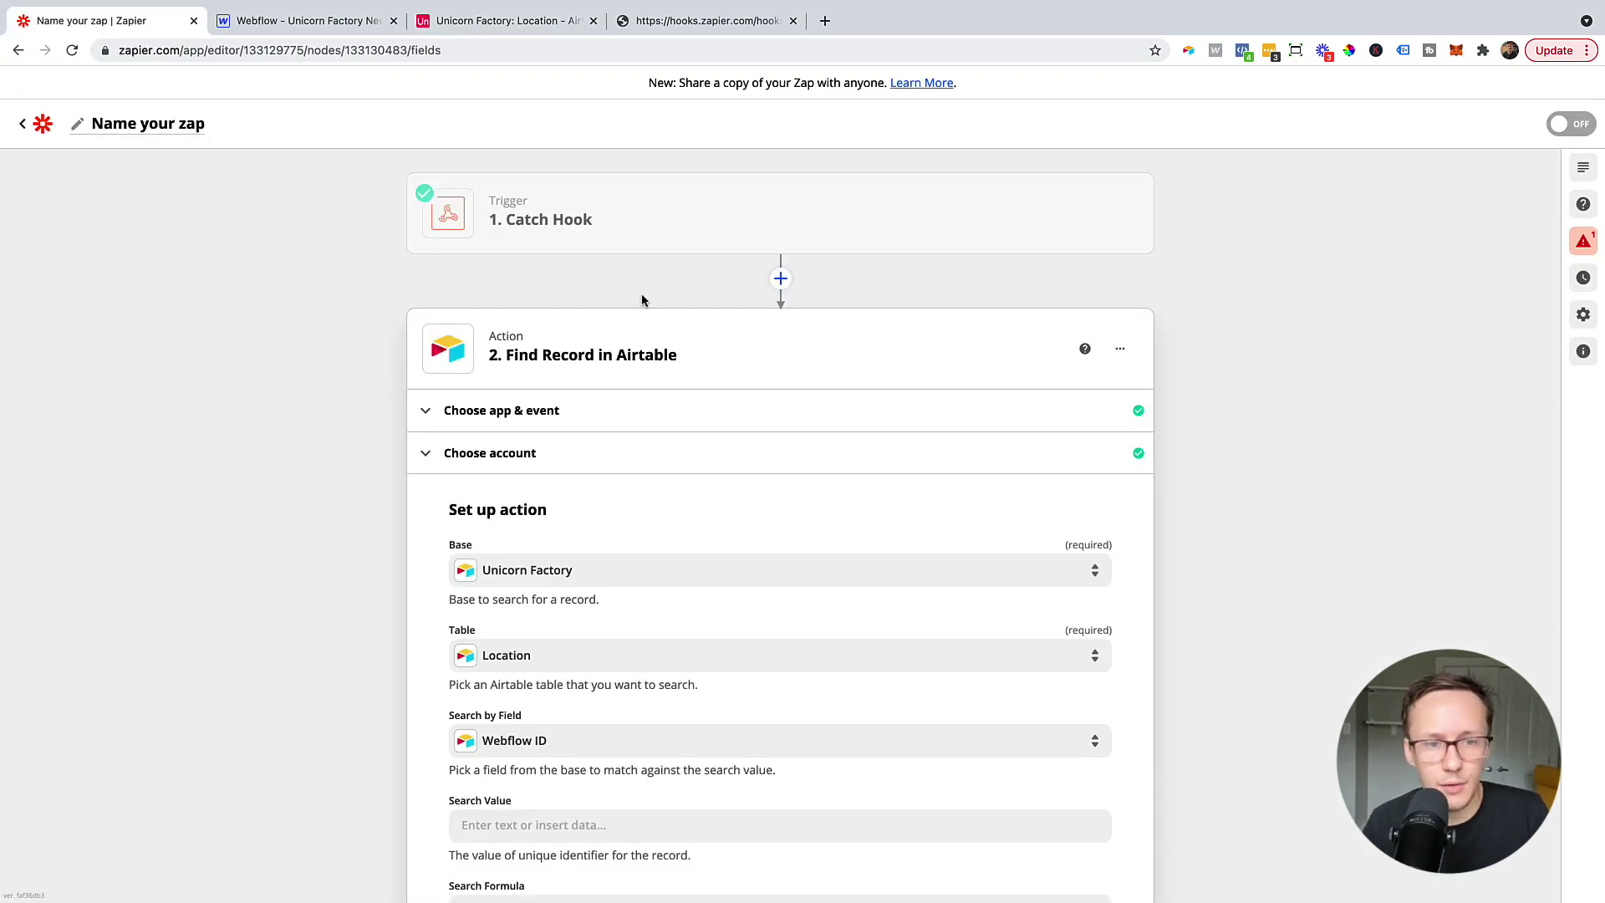
scroll(555, 511, "down", 3)
scroll(555, 511, "down", 5)
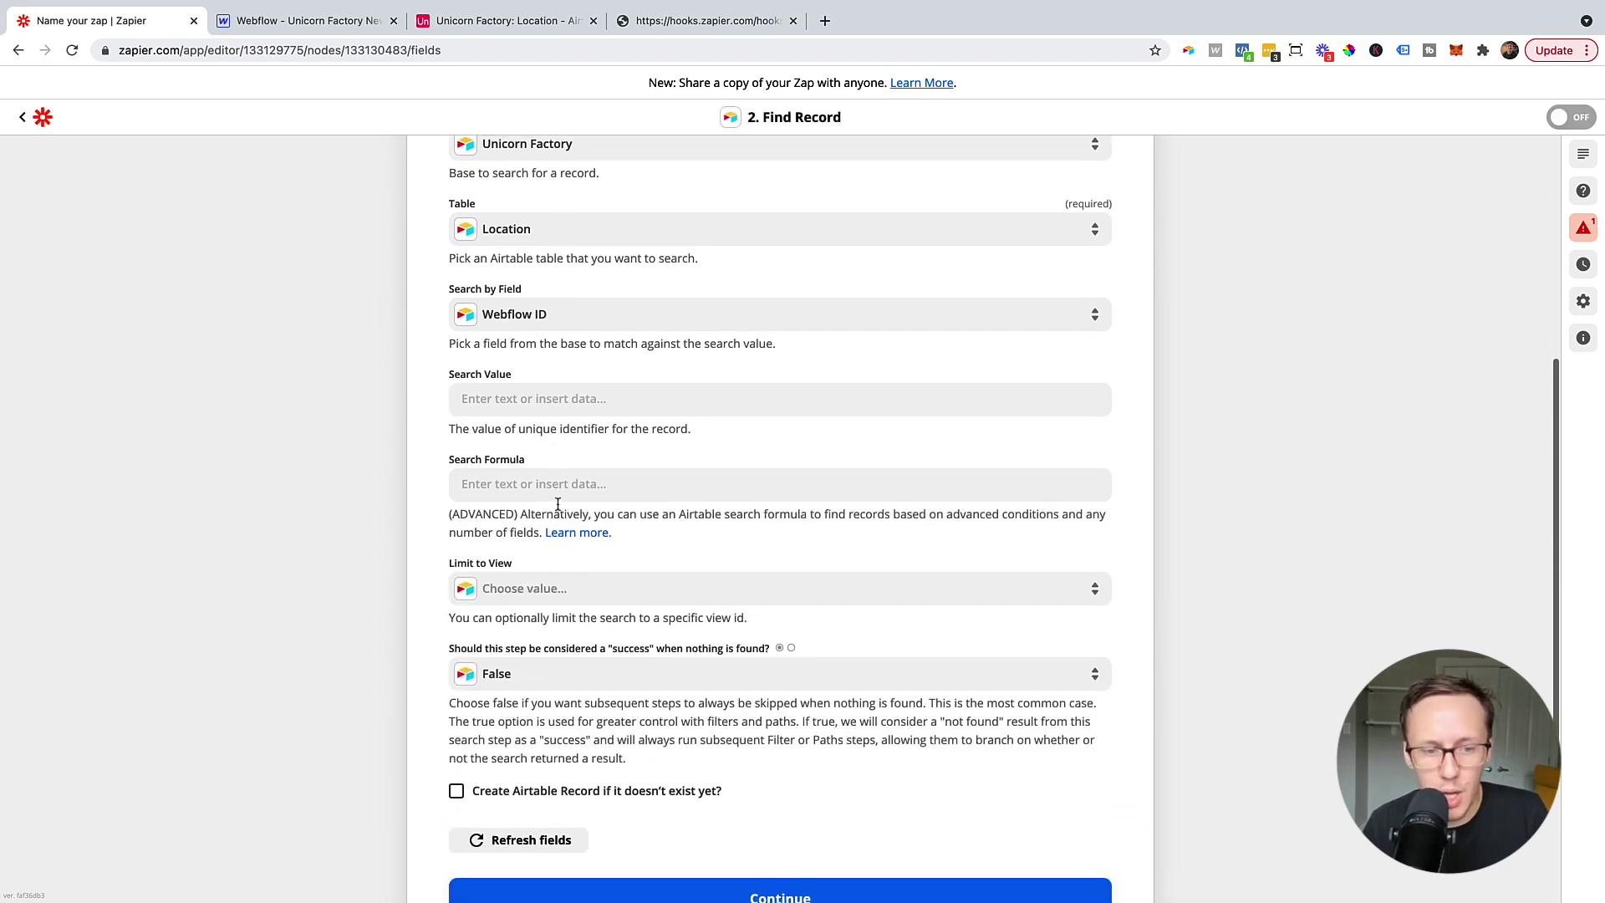
left_click(528, 399)
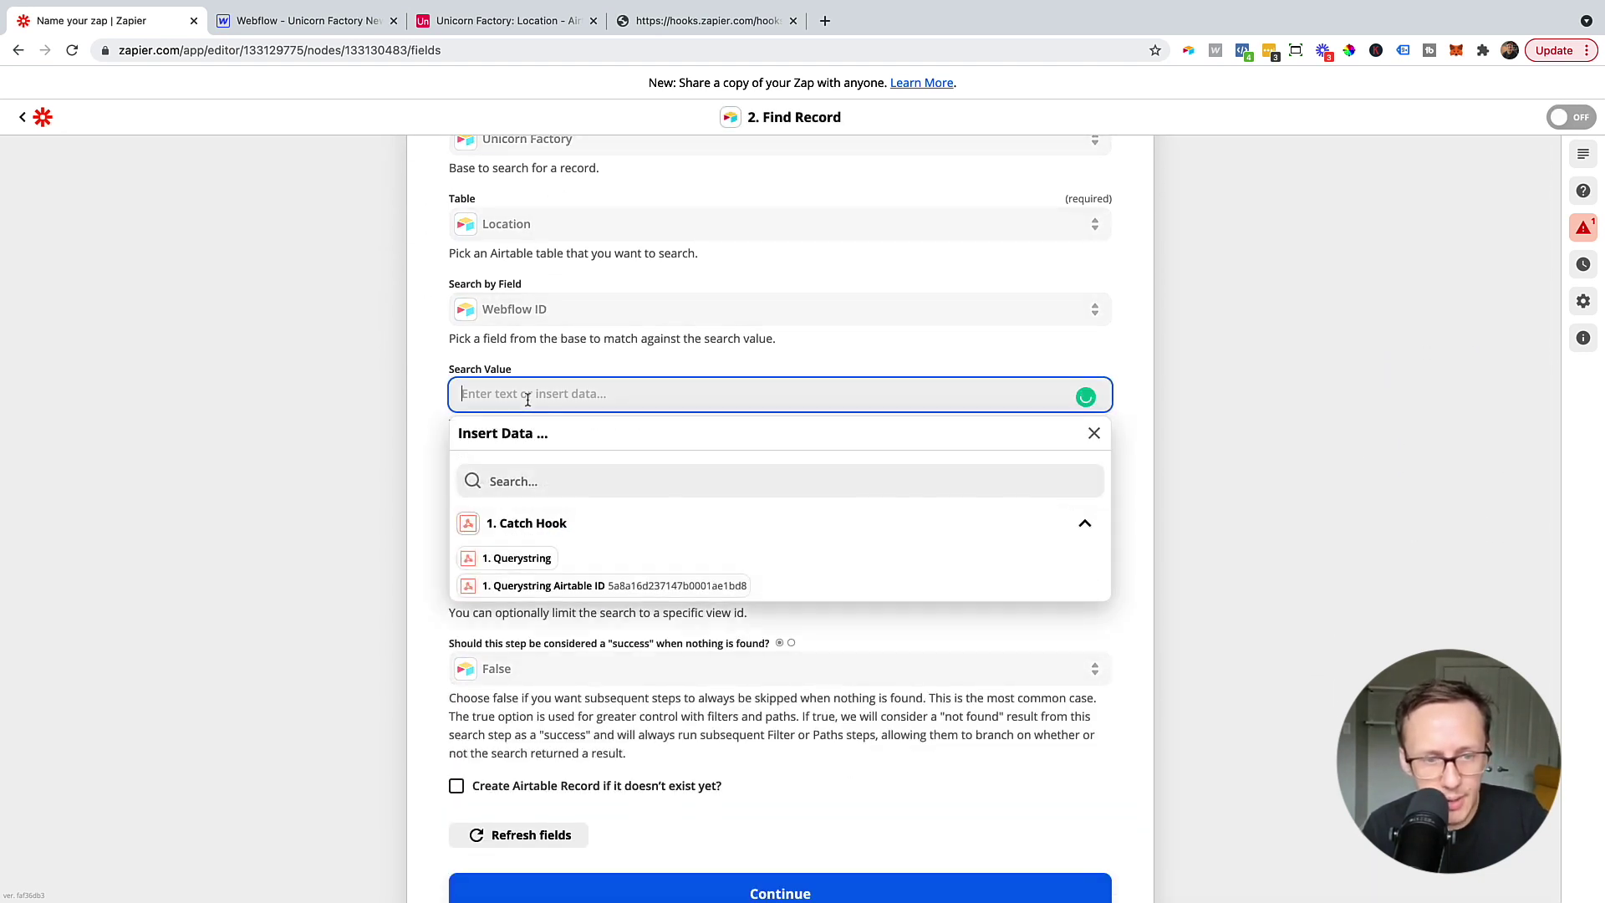
left_click(623, 587)
- Test the Find Record step and review the returned Auckland Location record
scroll(711, 711, "down", 3)
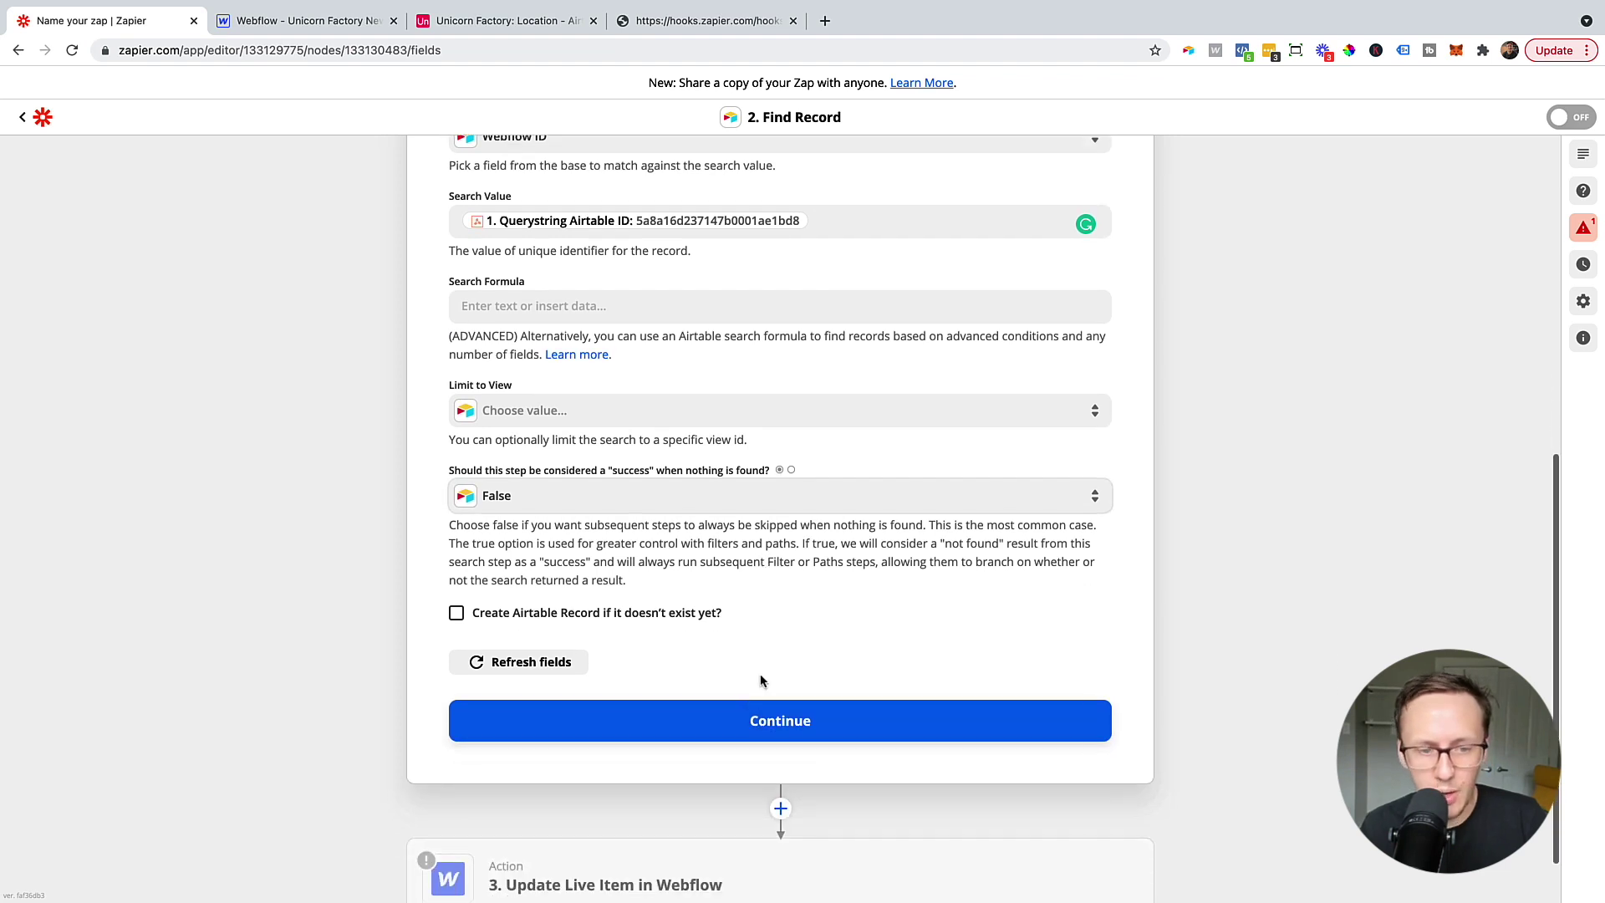
left_click(761, 724)
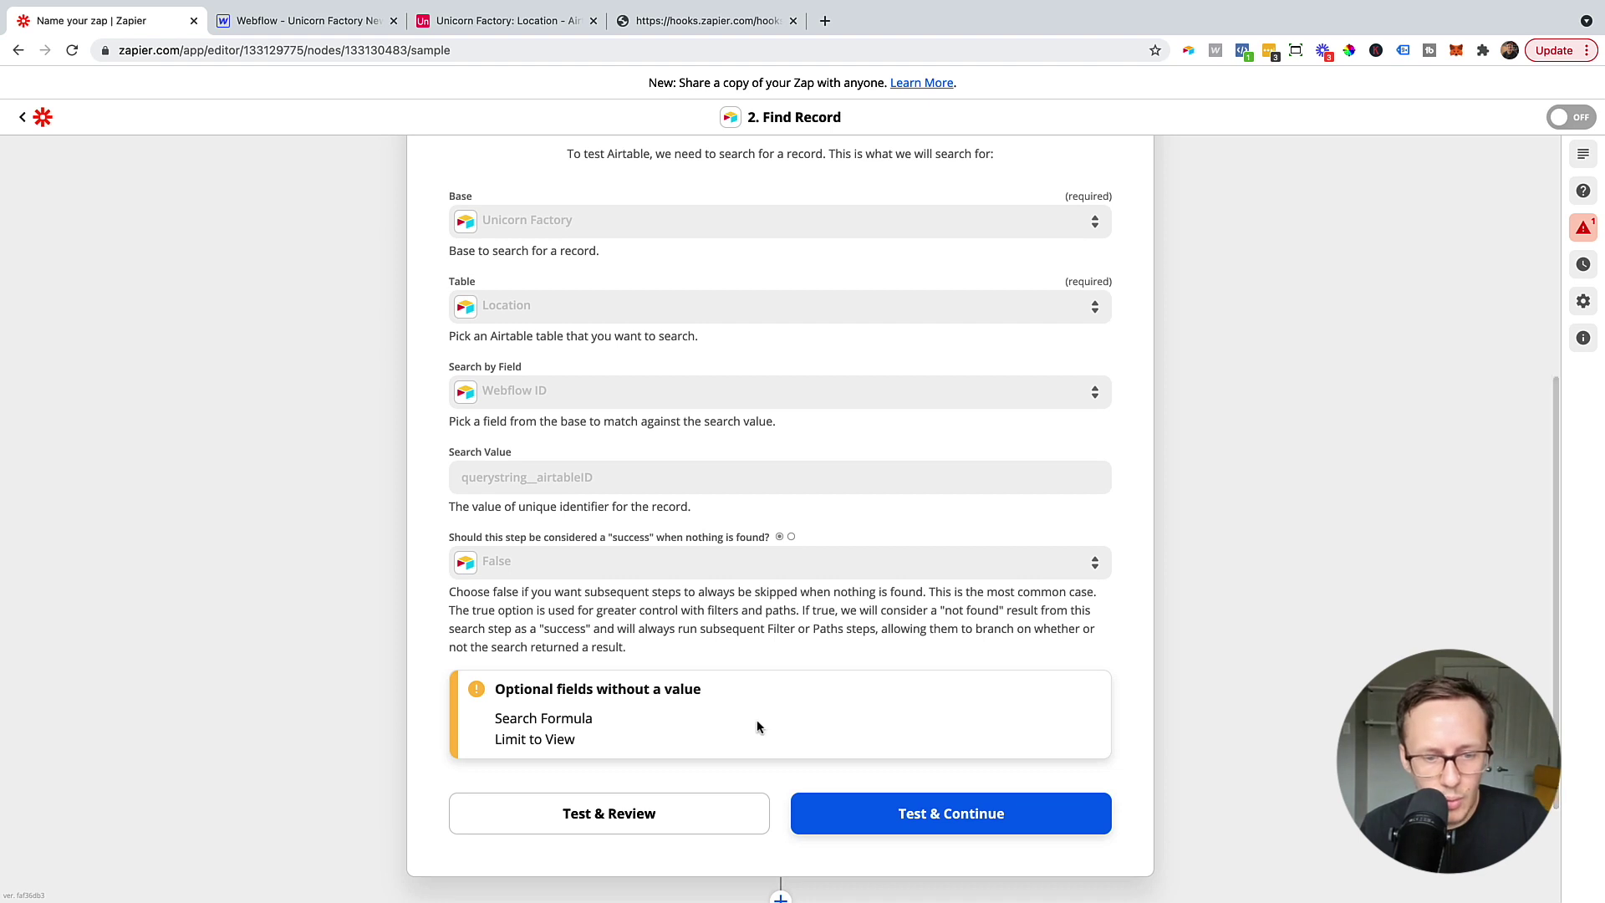
left_click(910, 806)
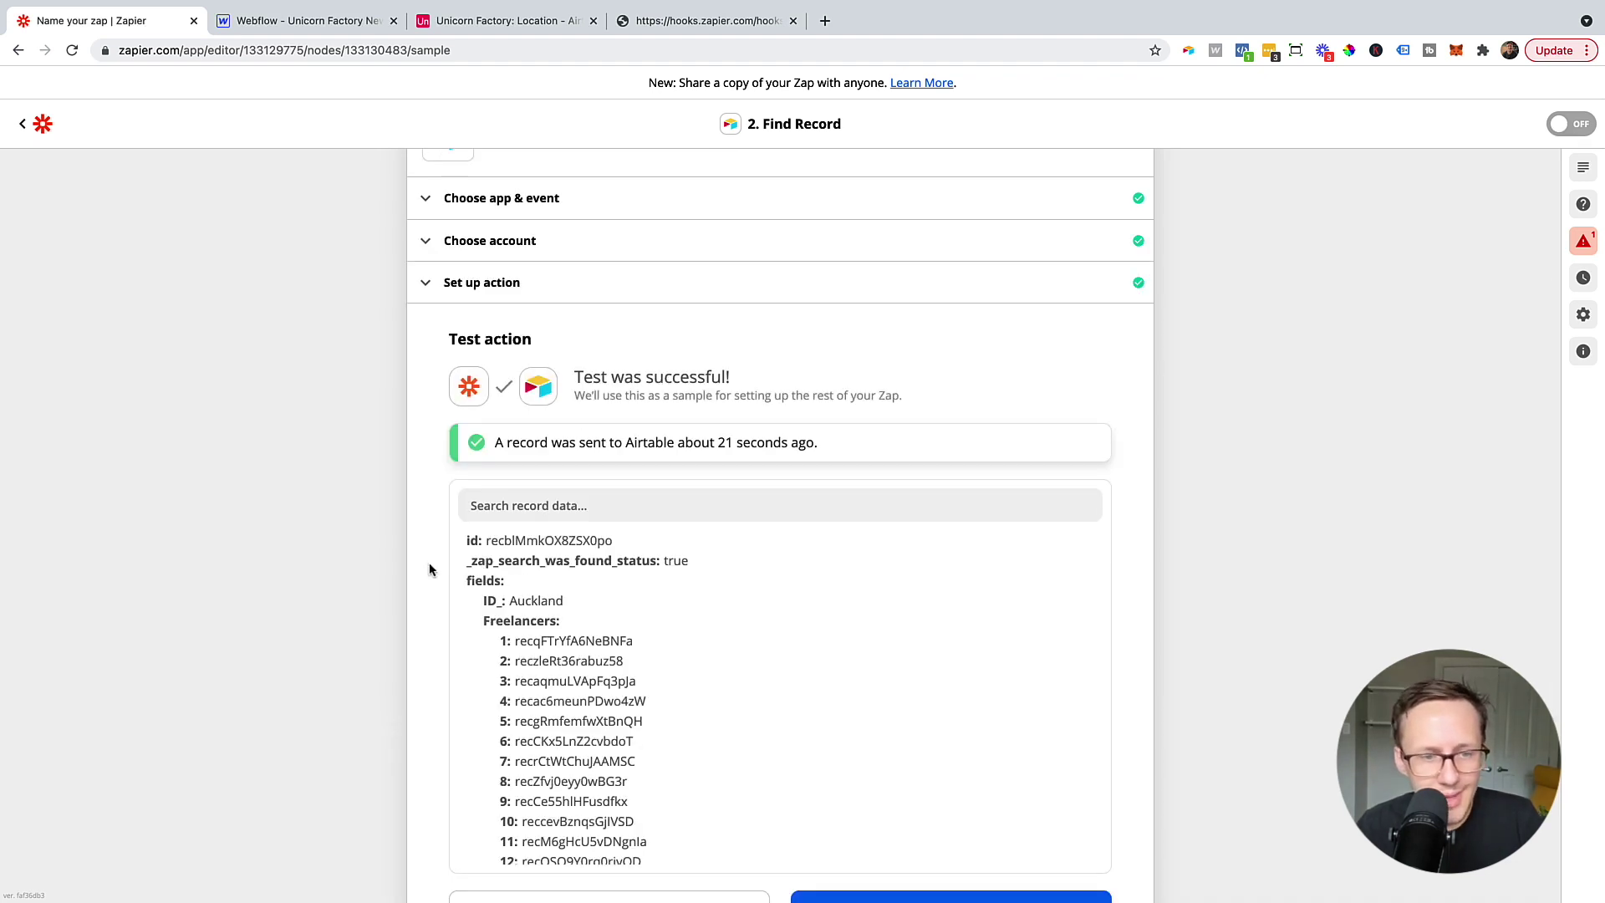
scroll(429, 569, "down", 1)
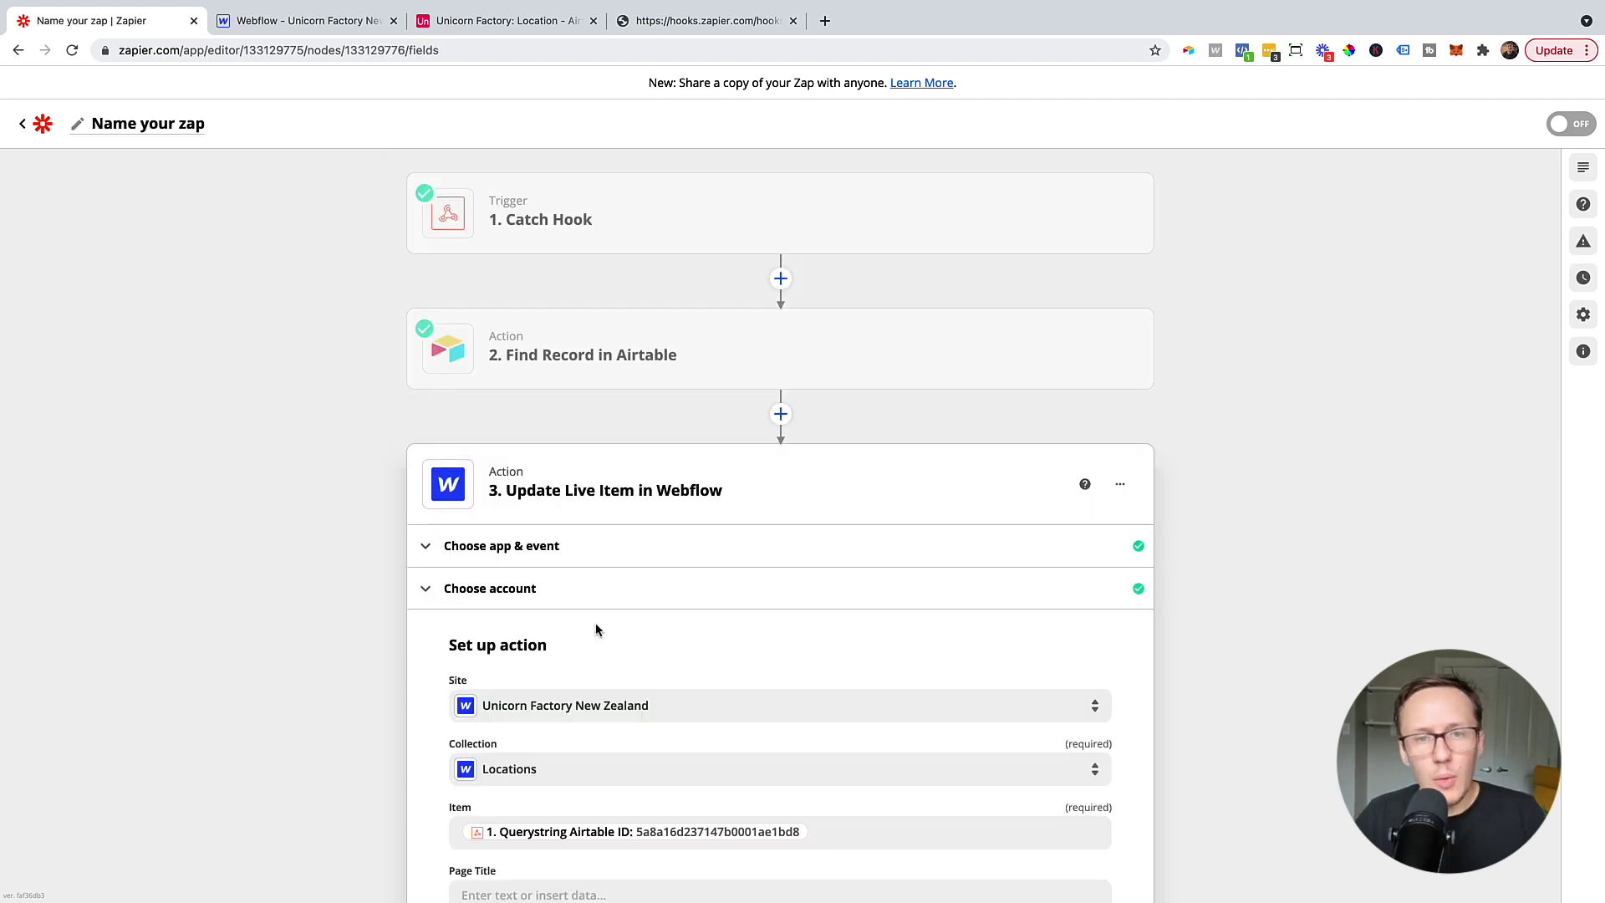
- Map the Webflow Page Title to the Find Record step's Page Title field
scroll(594, 630, "down", 3)
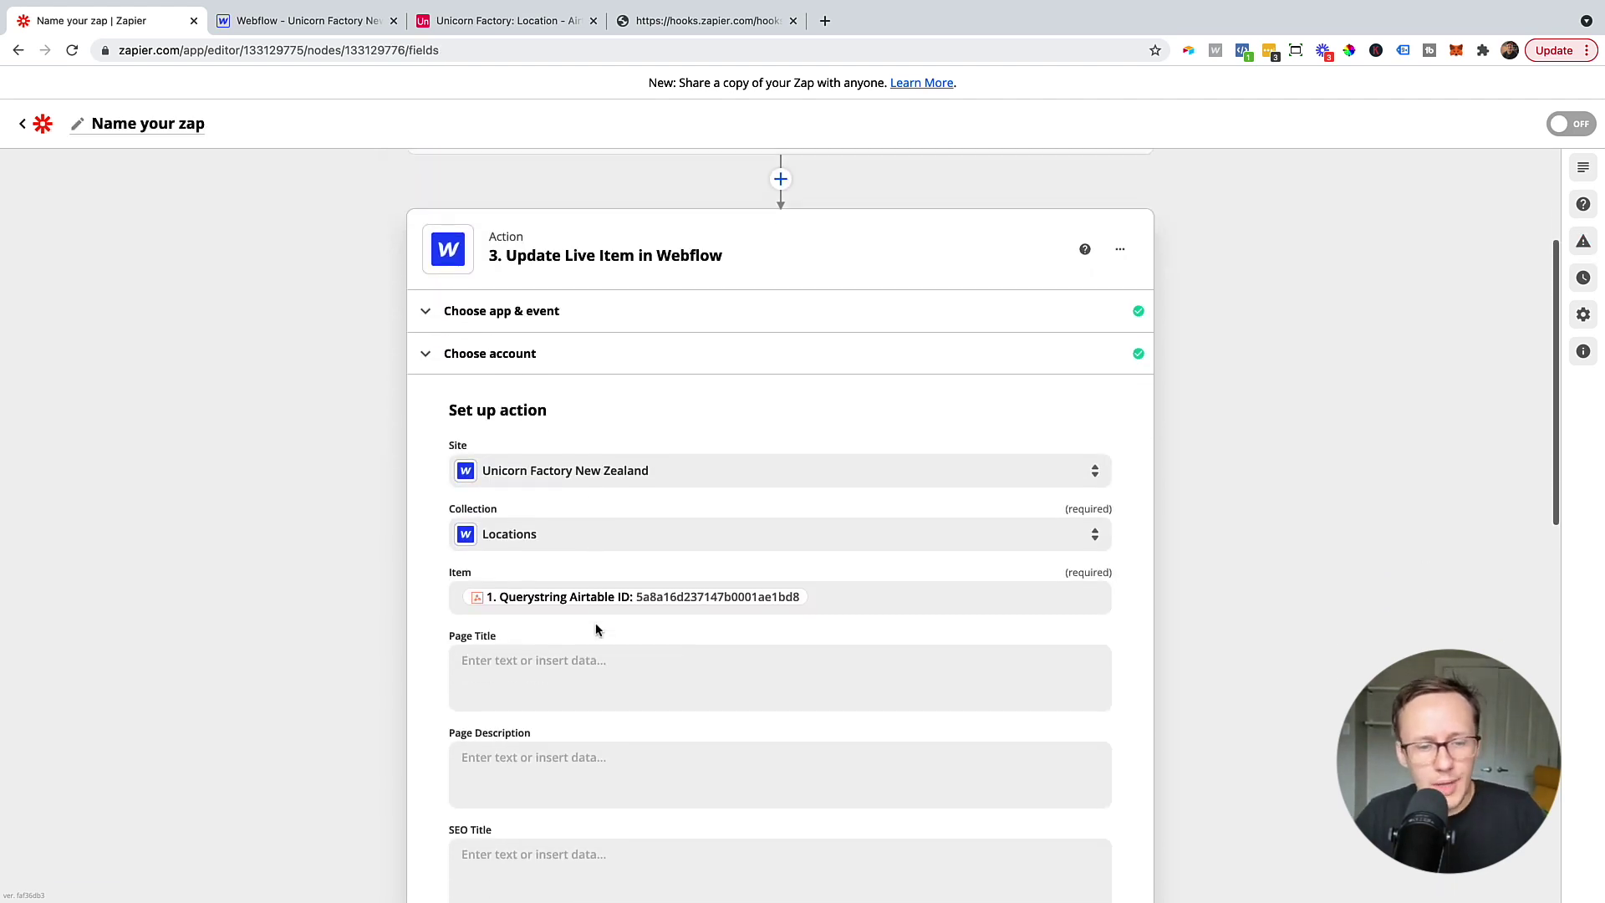
left_click(509, 652)
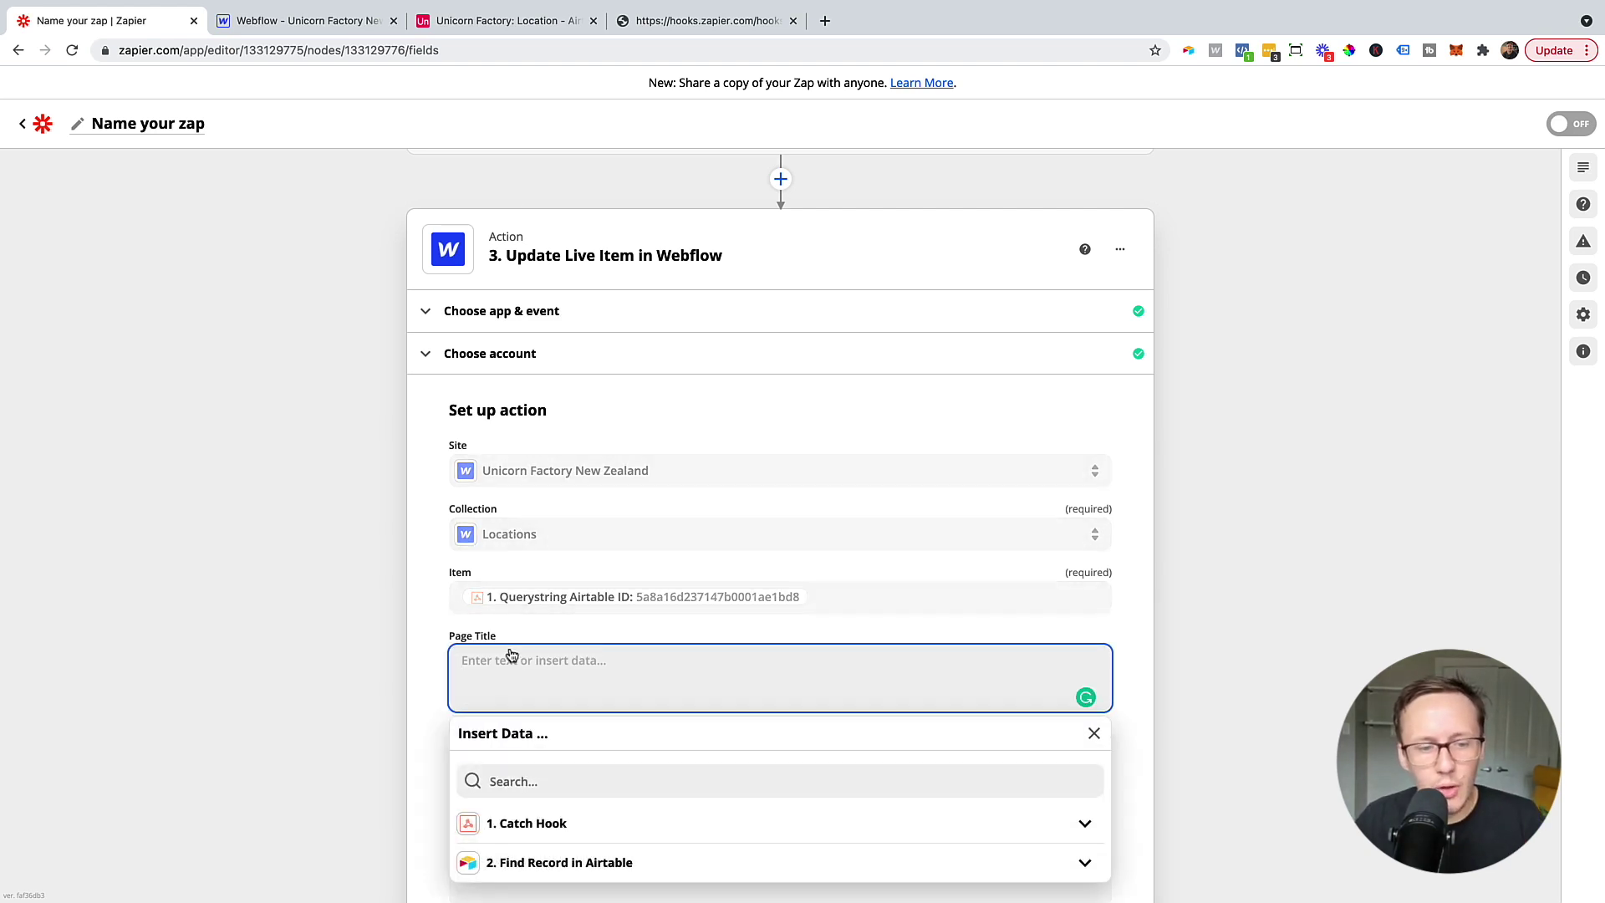
left_click(518, 23)
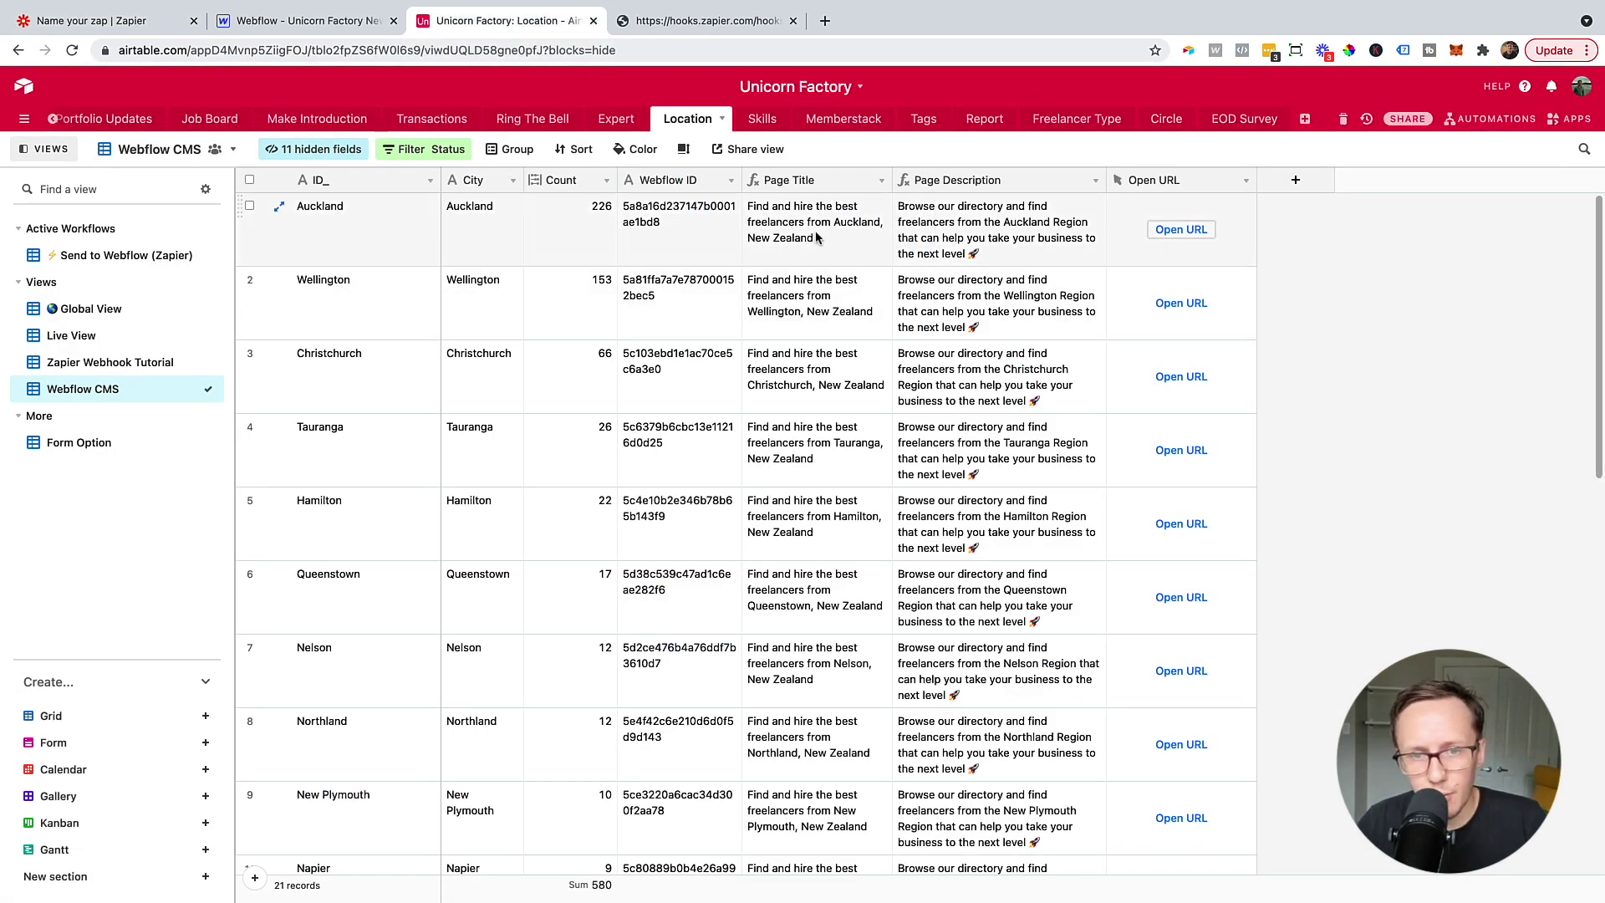
left_click(708, 25)
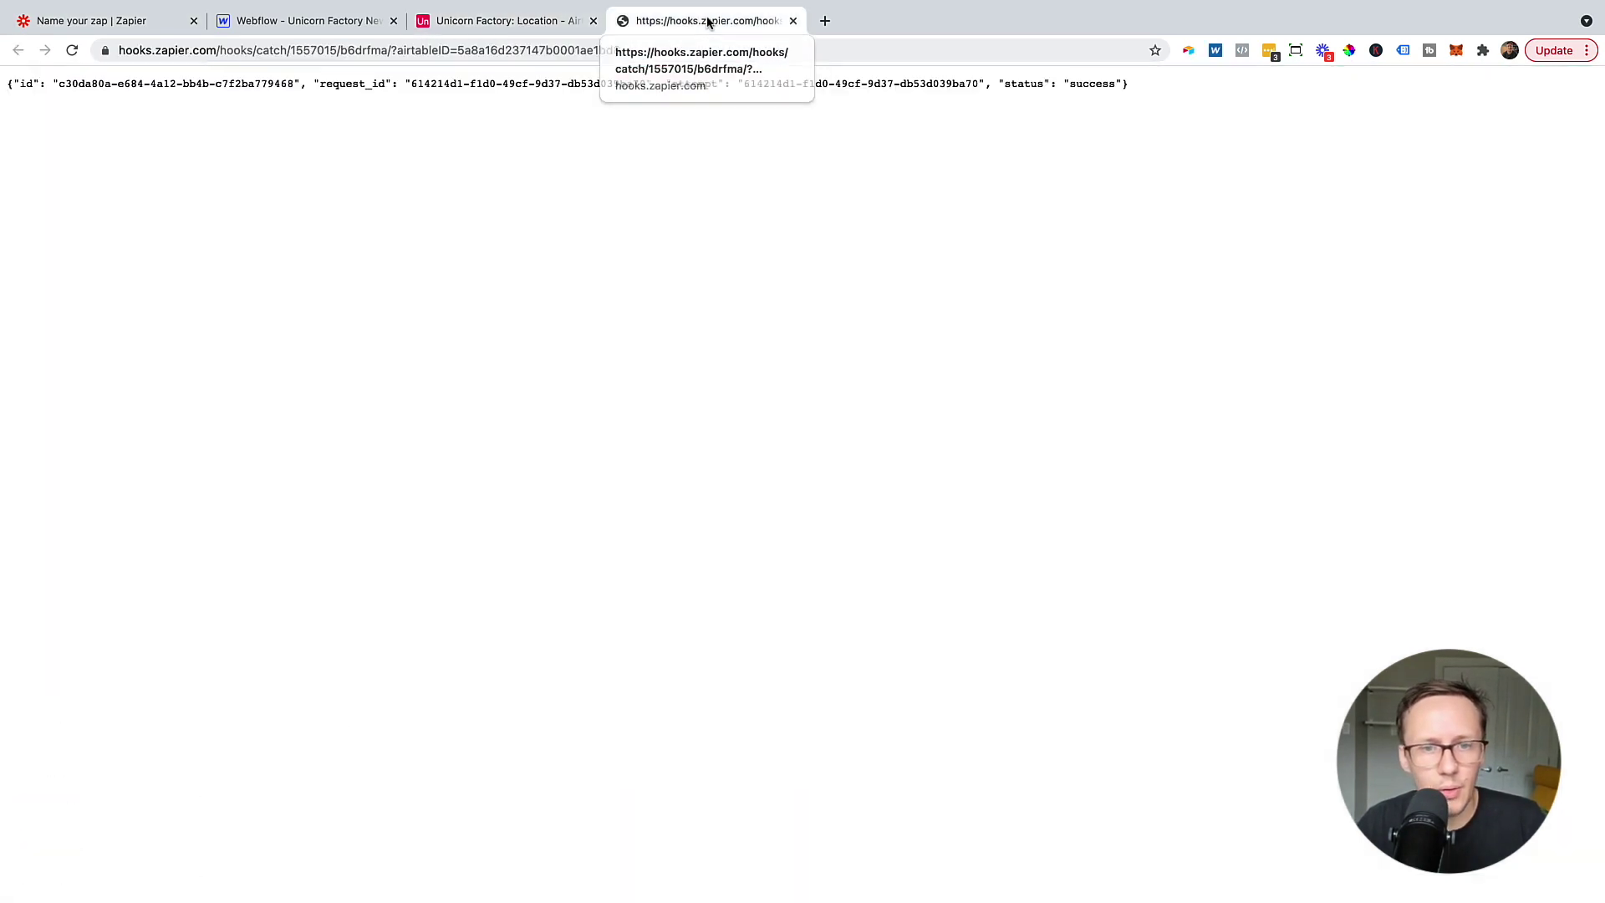
left_click(158, 19)
left_click(793, 20)
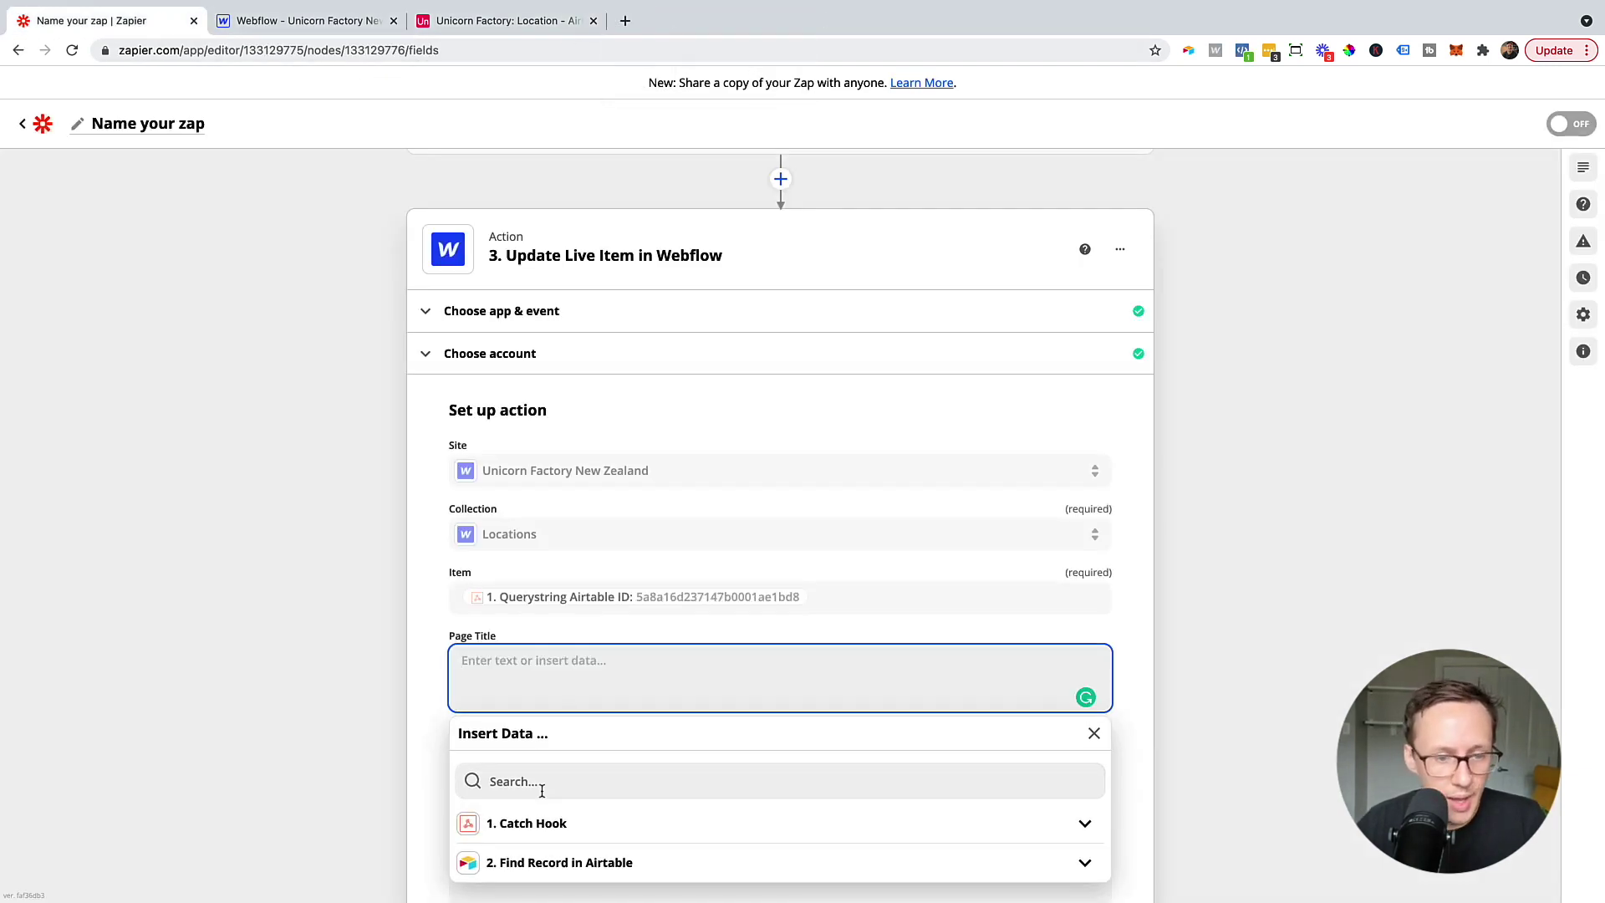
scroll(607, 870, "down", 2)
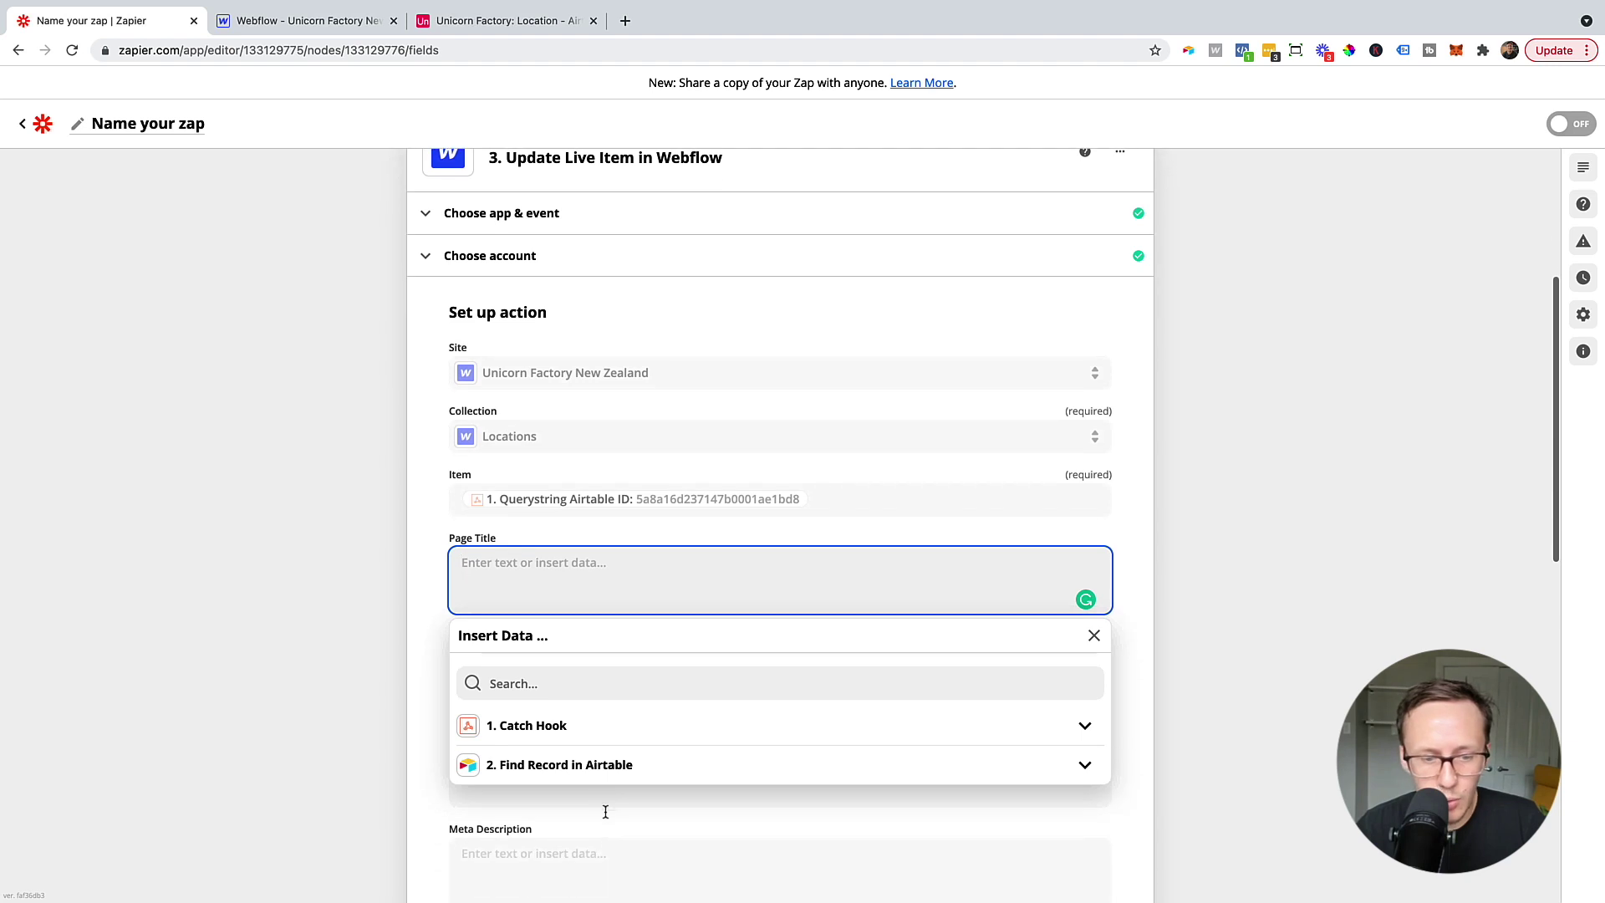
left_click(599, 765)
scroll(599, 760, "down", 1)
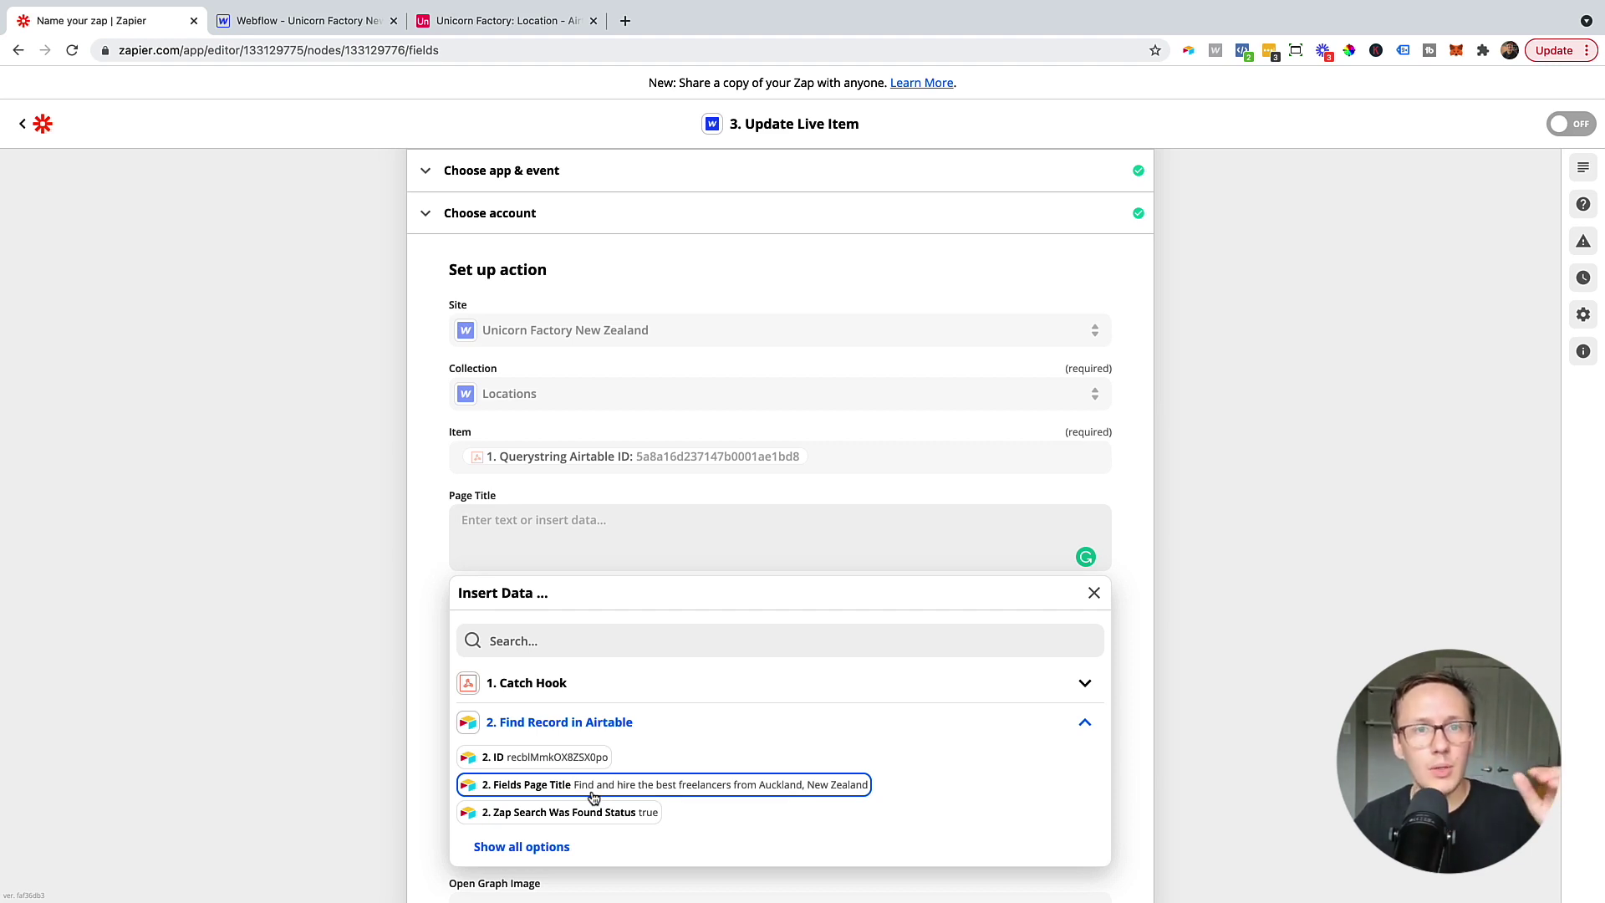
left_click(529, 793)
left_click(416, 585)
- Map the Webflow Page Description to the found record's Page Description field
left_click(466, 623)
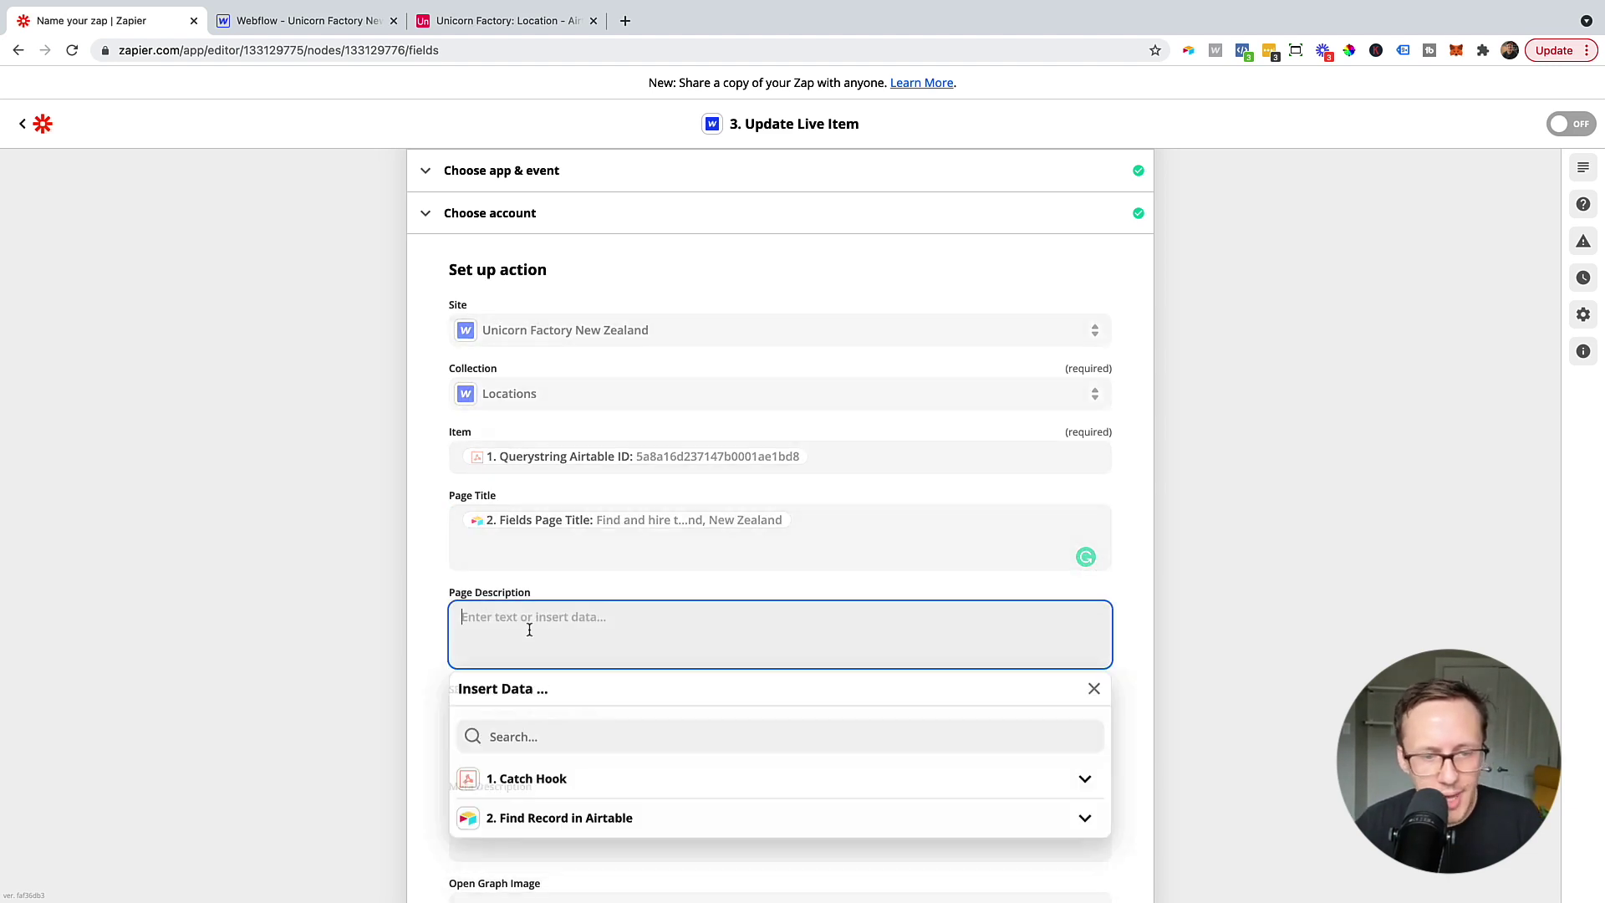
left_click(574, 821)
left_click(553, 739)
type("desc")
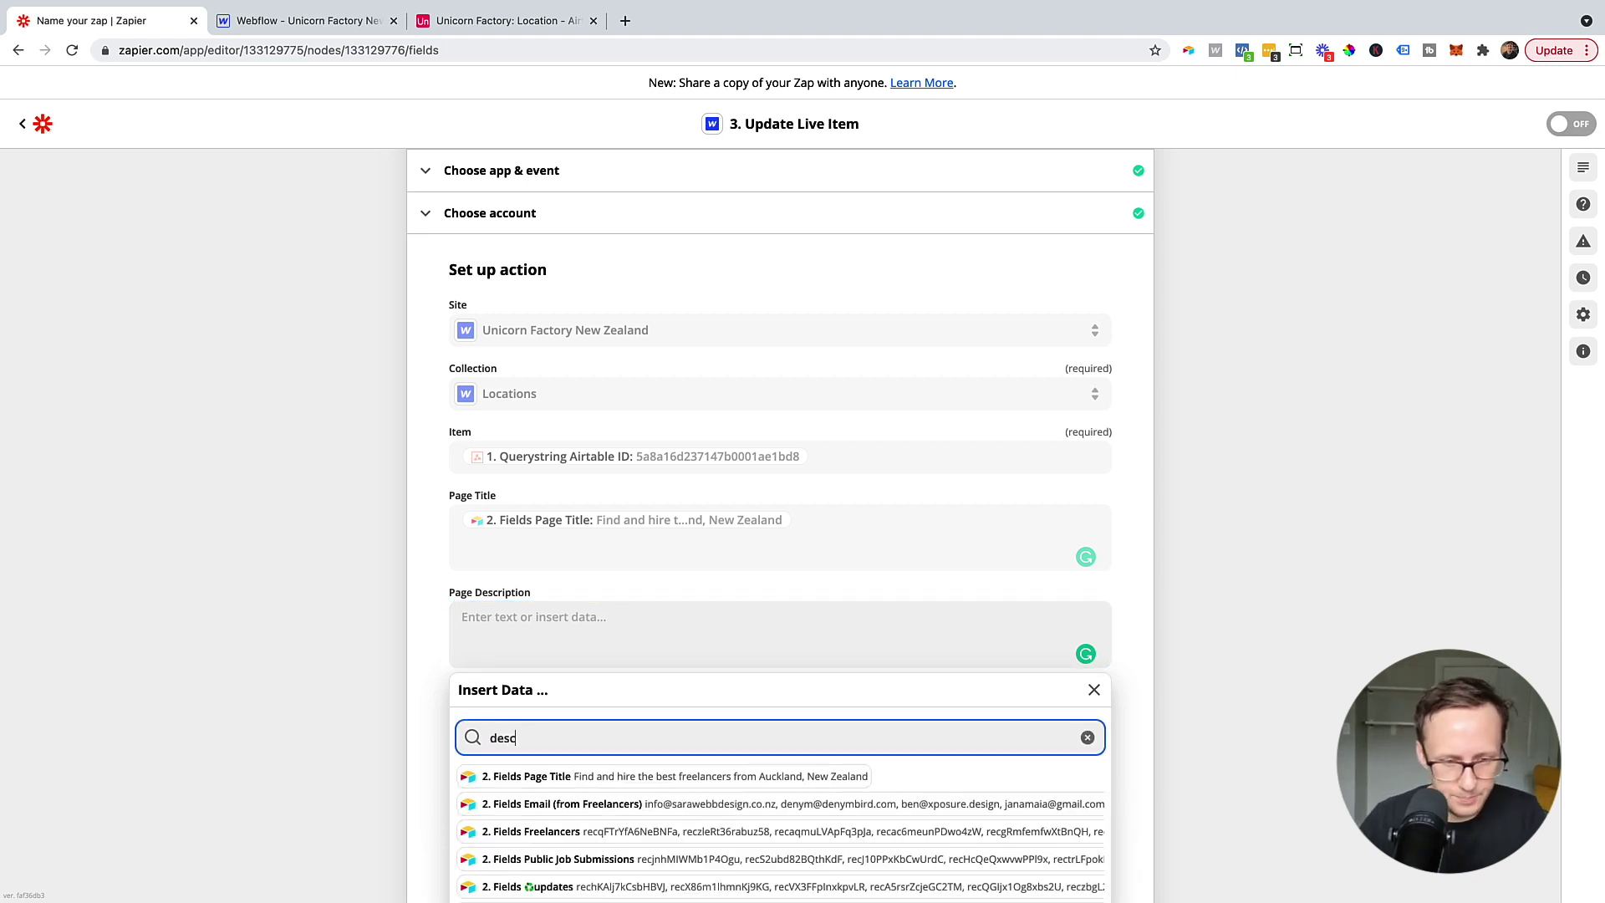
left_click(563, 823)
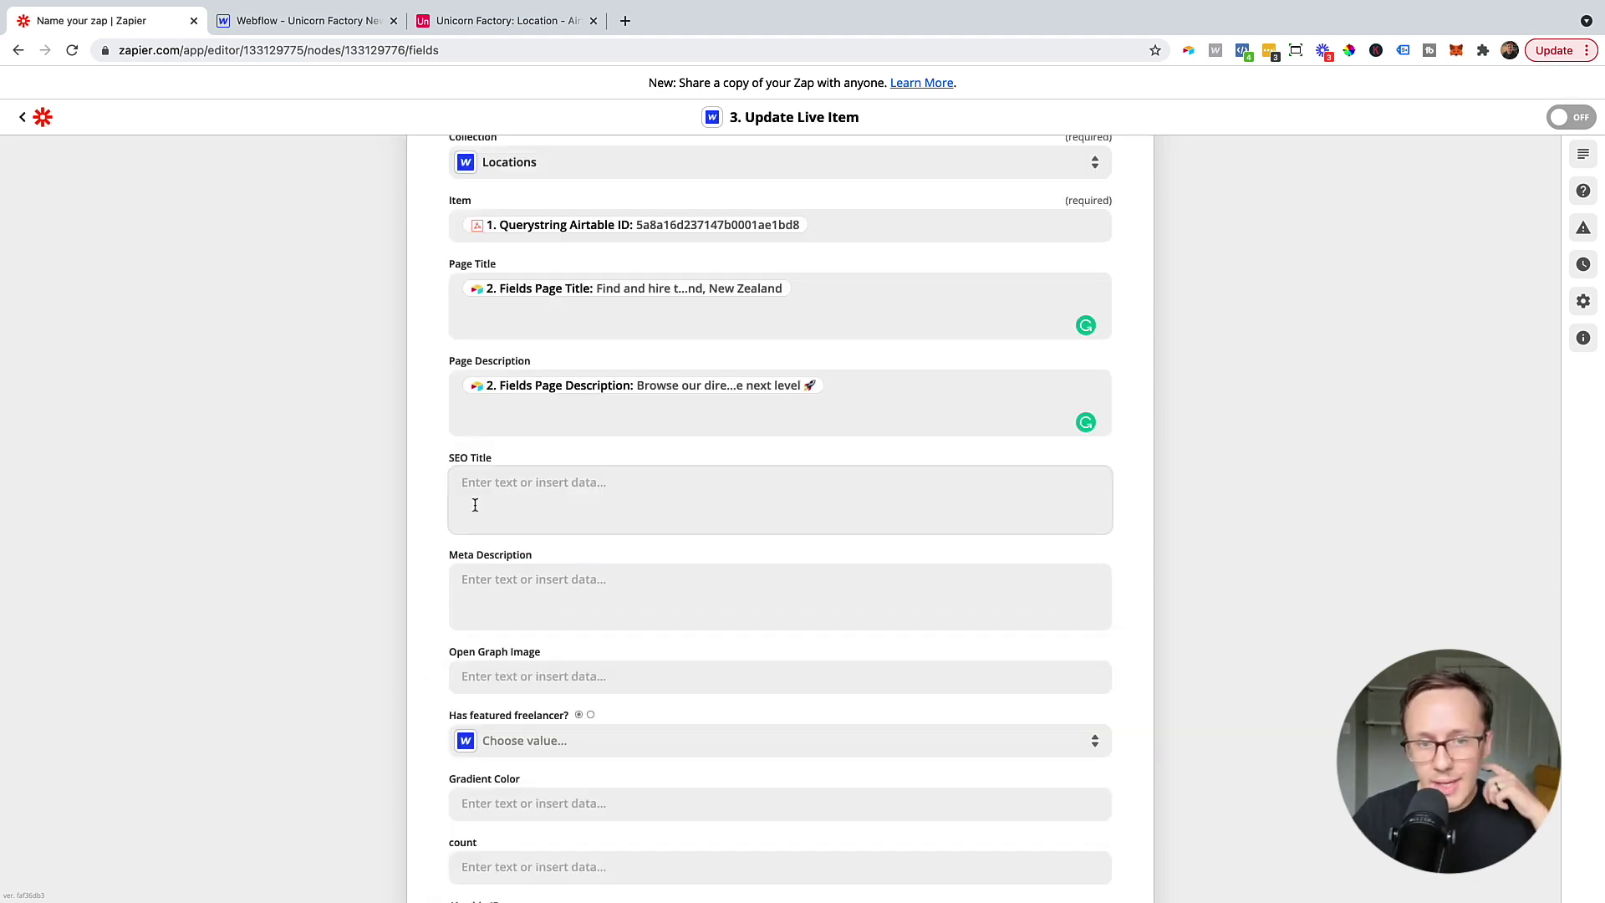
- Set the Webflow item's Draft option to False
scroll(475, 505, "down", 2)
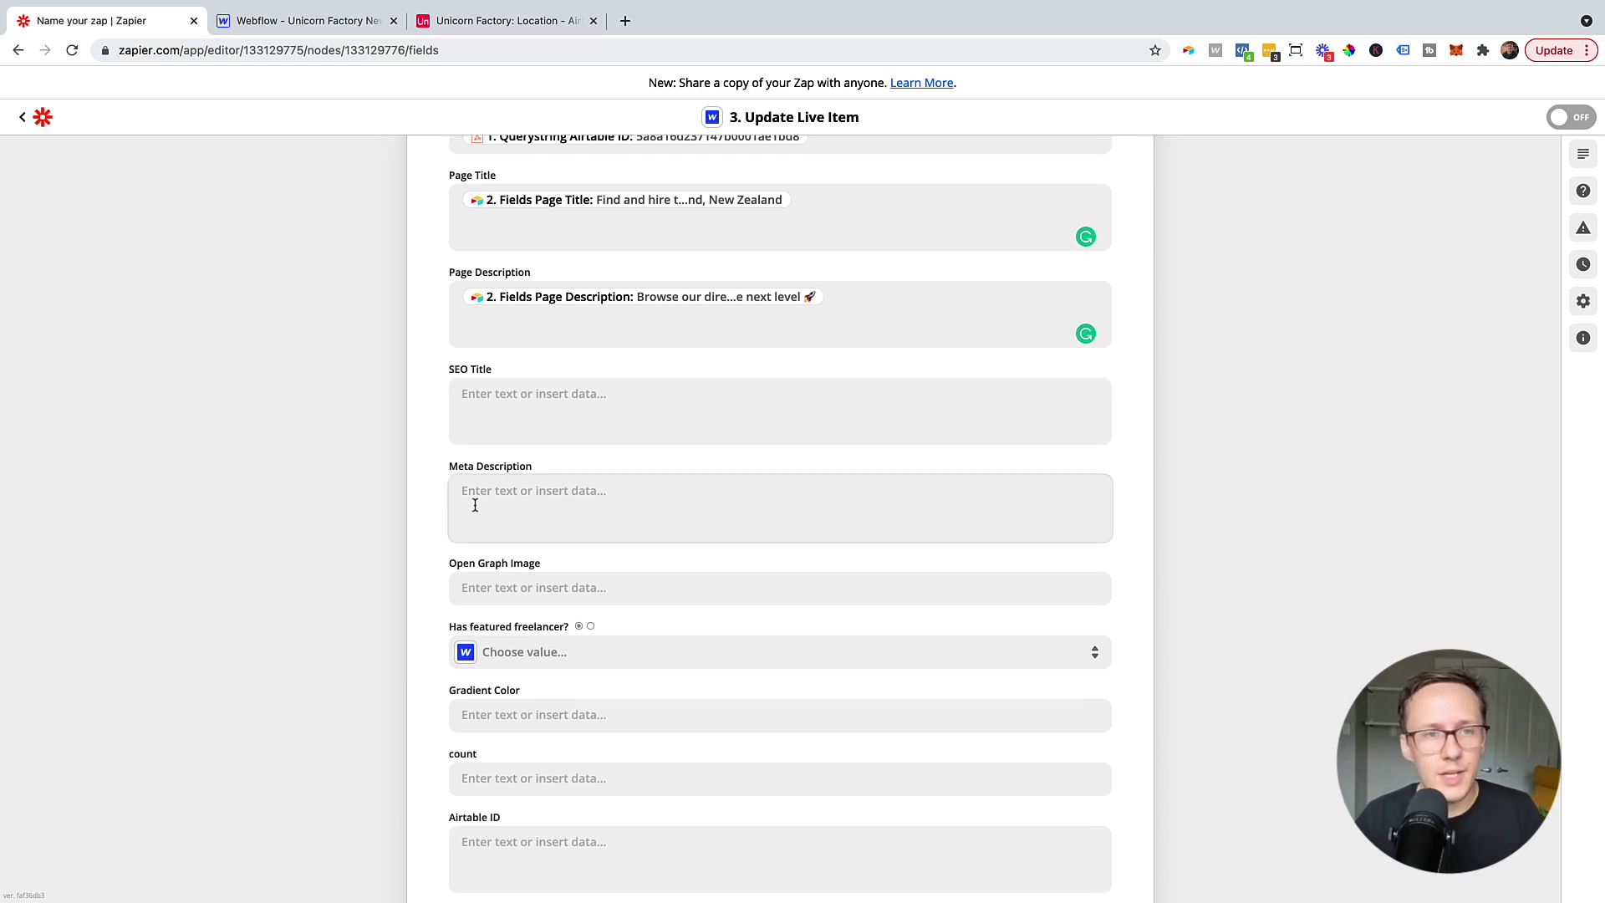
scroll(475, 505, "down", 10)
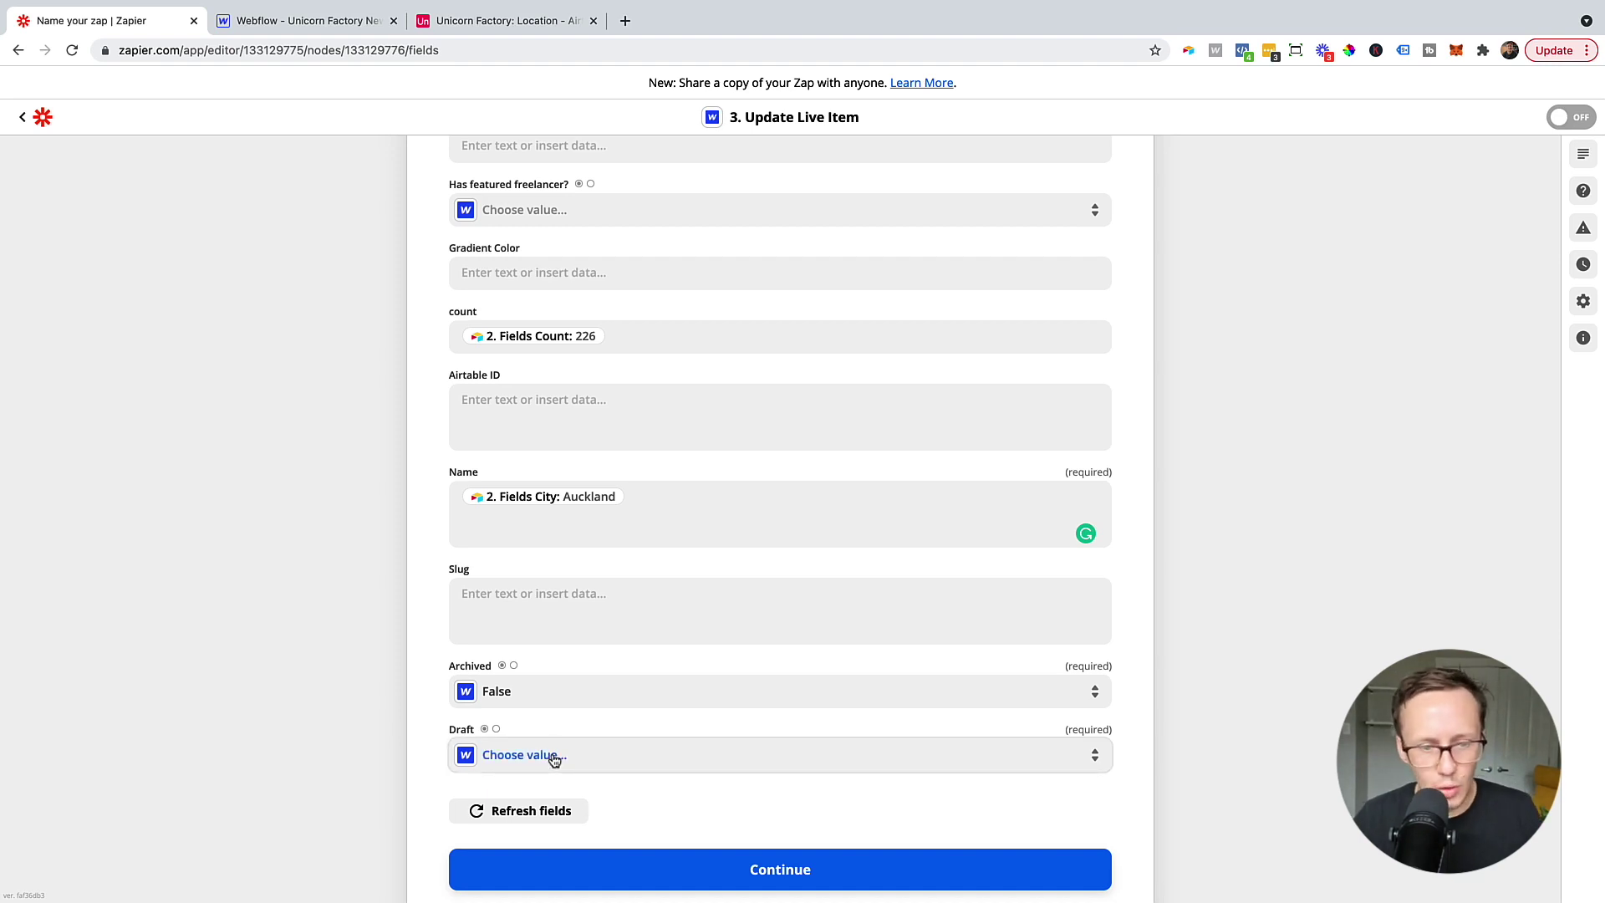
left_click(553, 758)
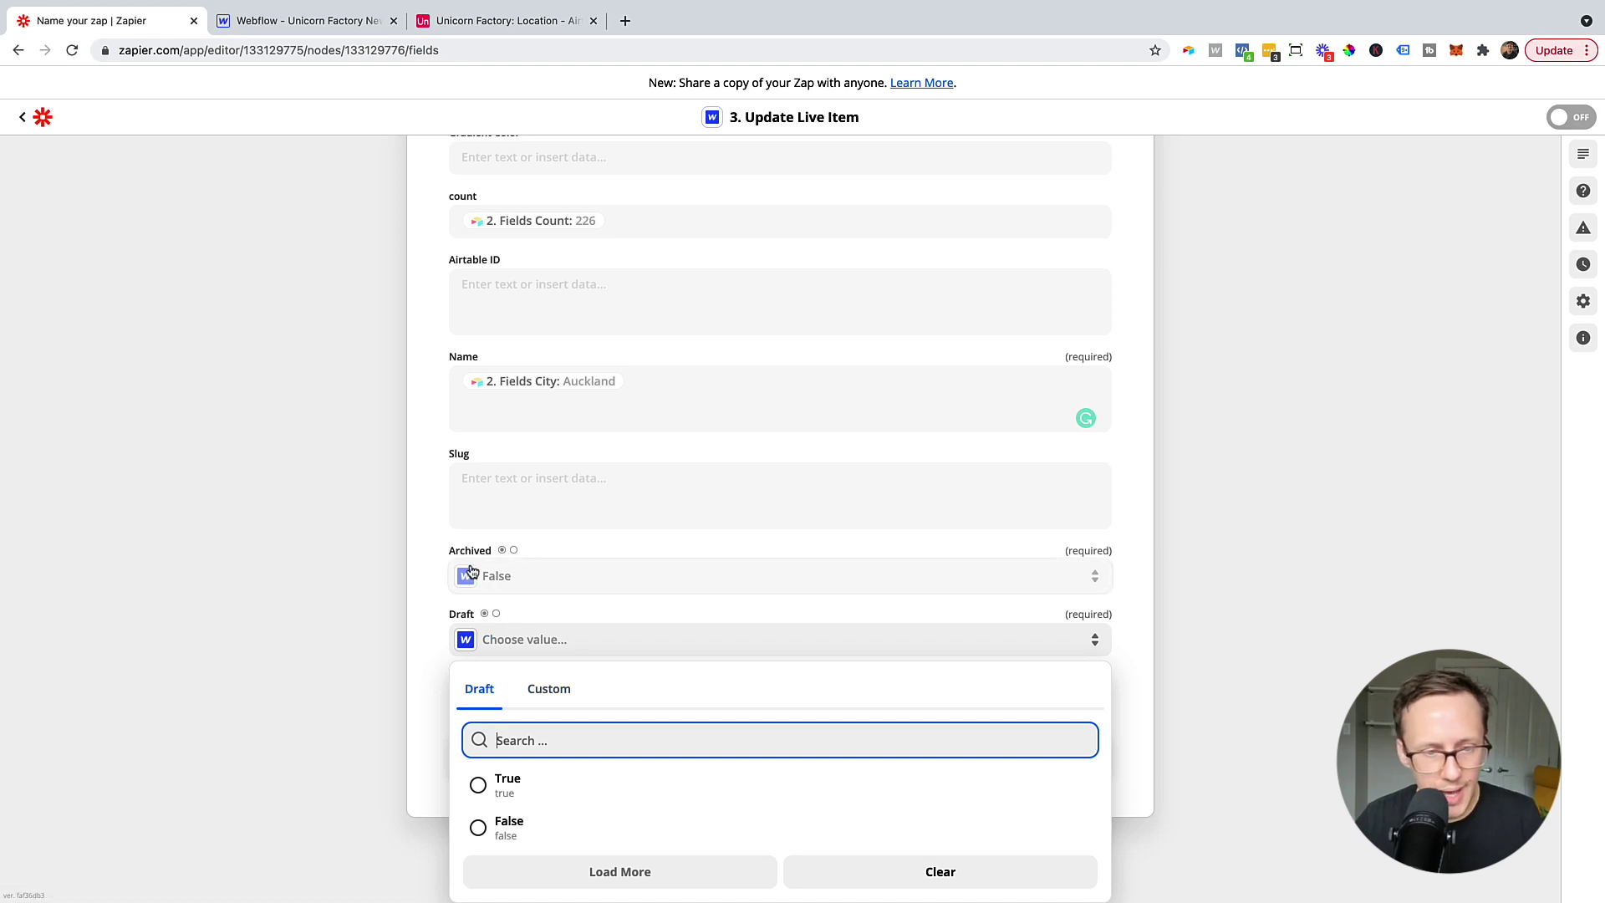
left_click(569, 828)
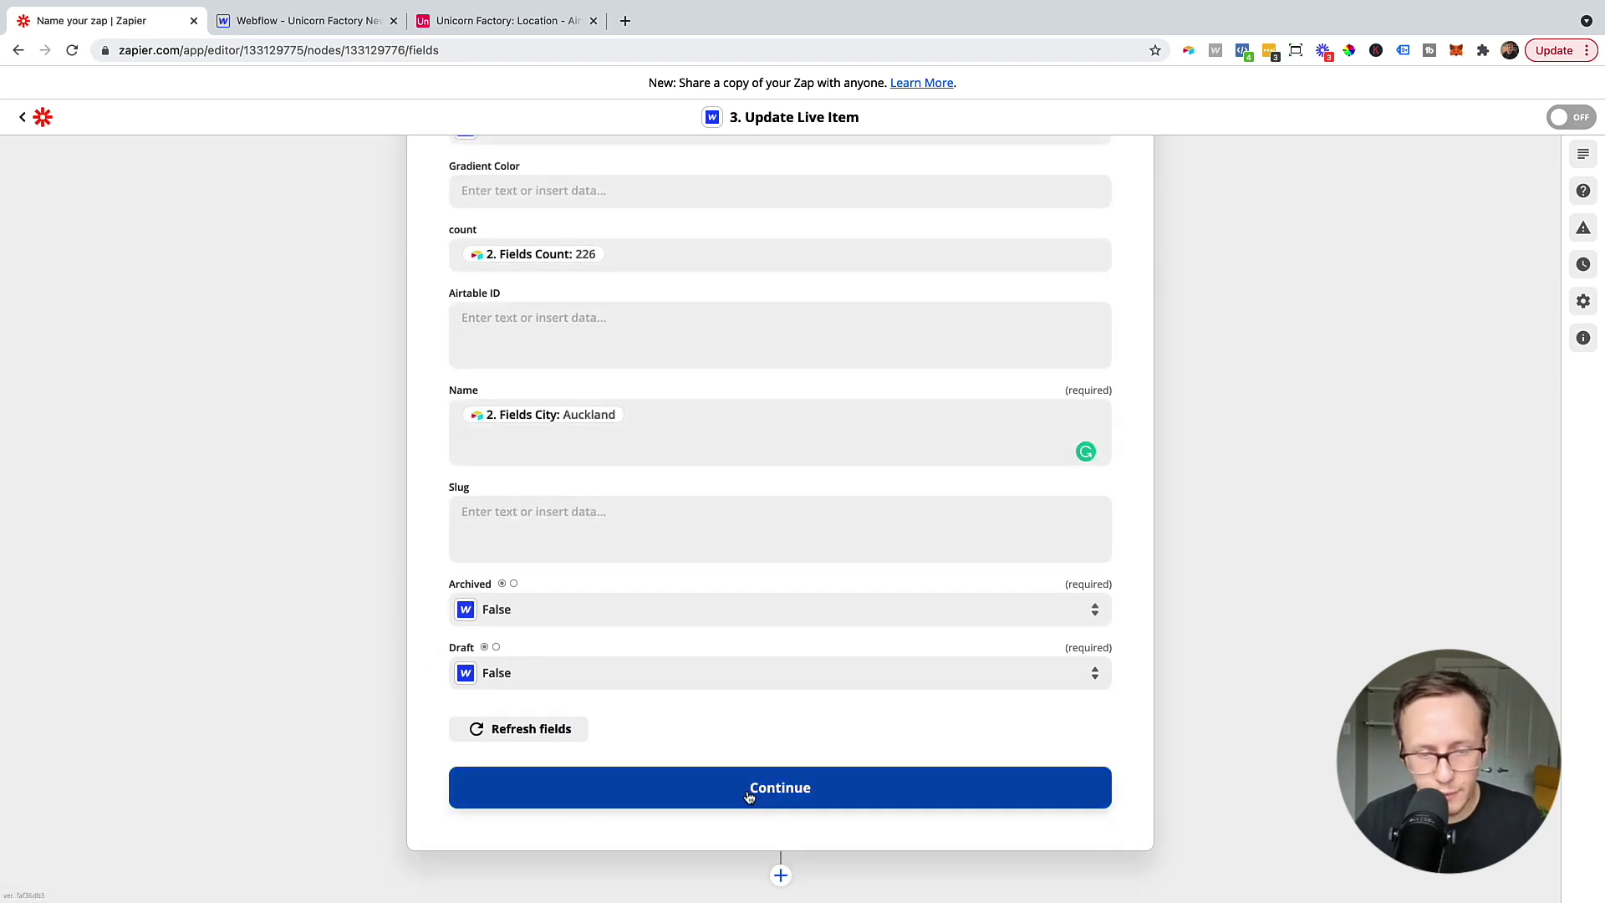
- Test the Webflow Update Live Item action, successfully sending the Auckland item to Webflow
left_click(750, 796)
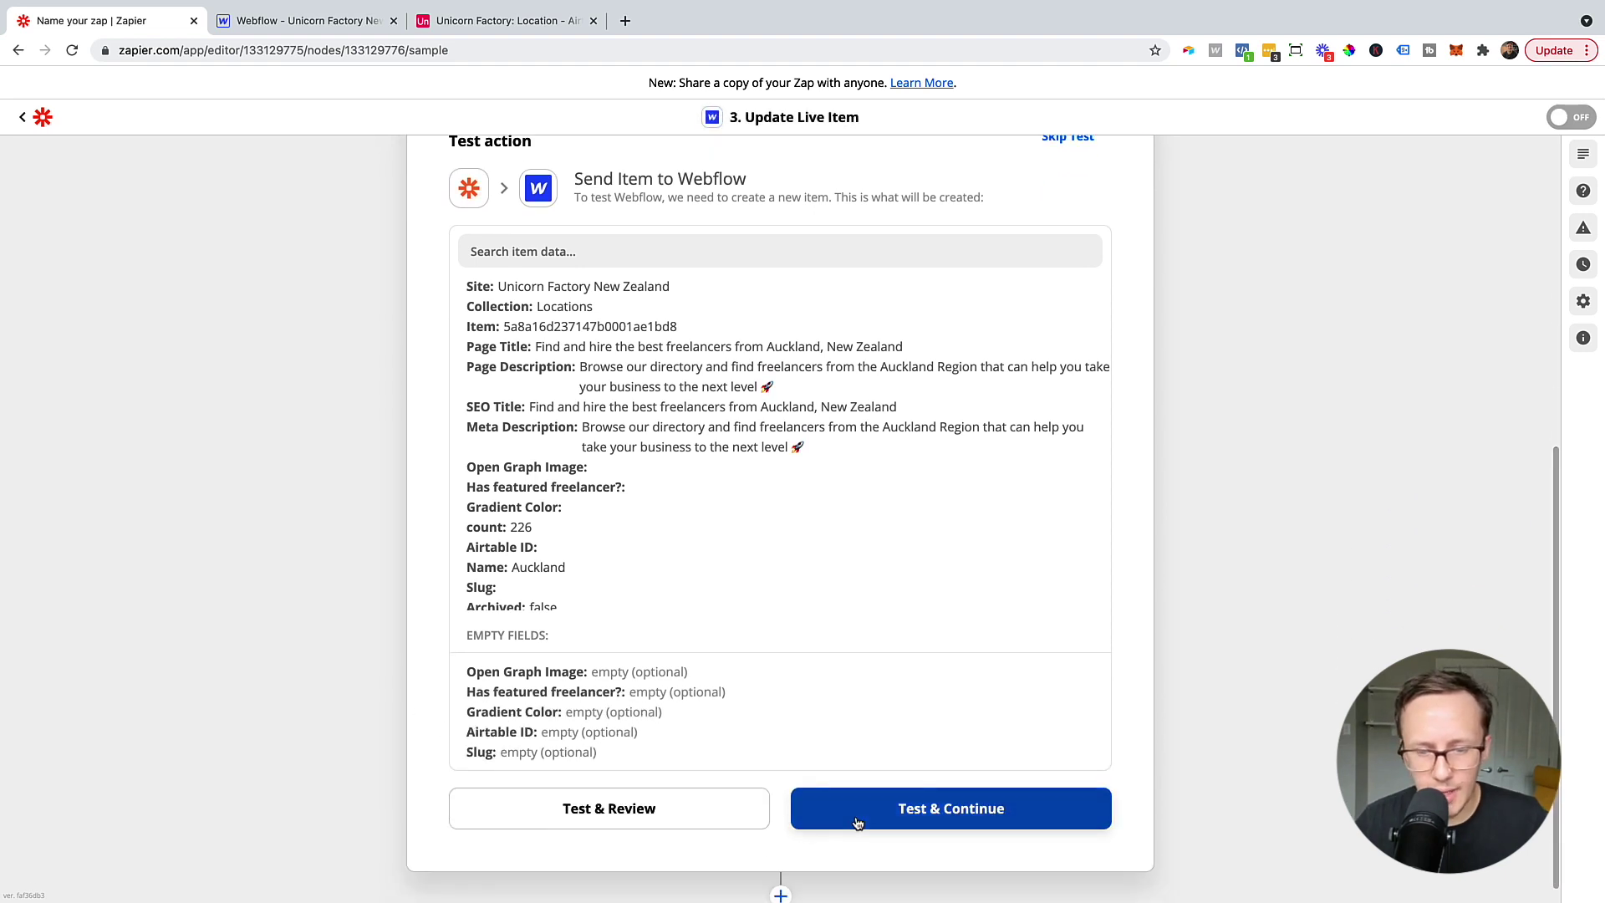
left_click(879, 815)
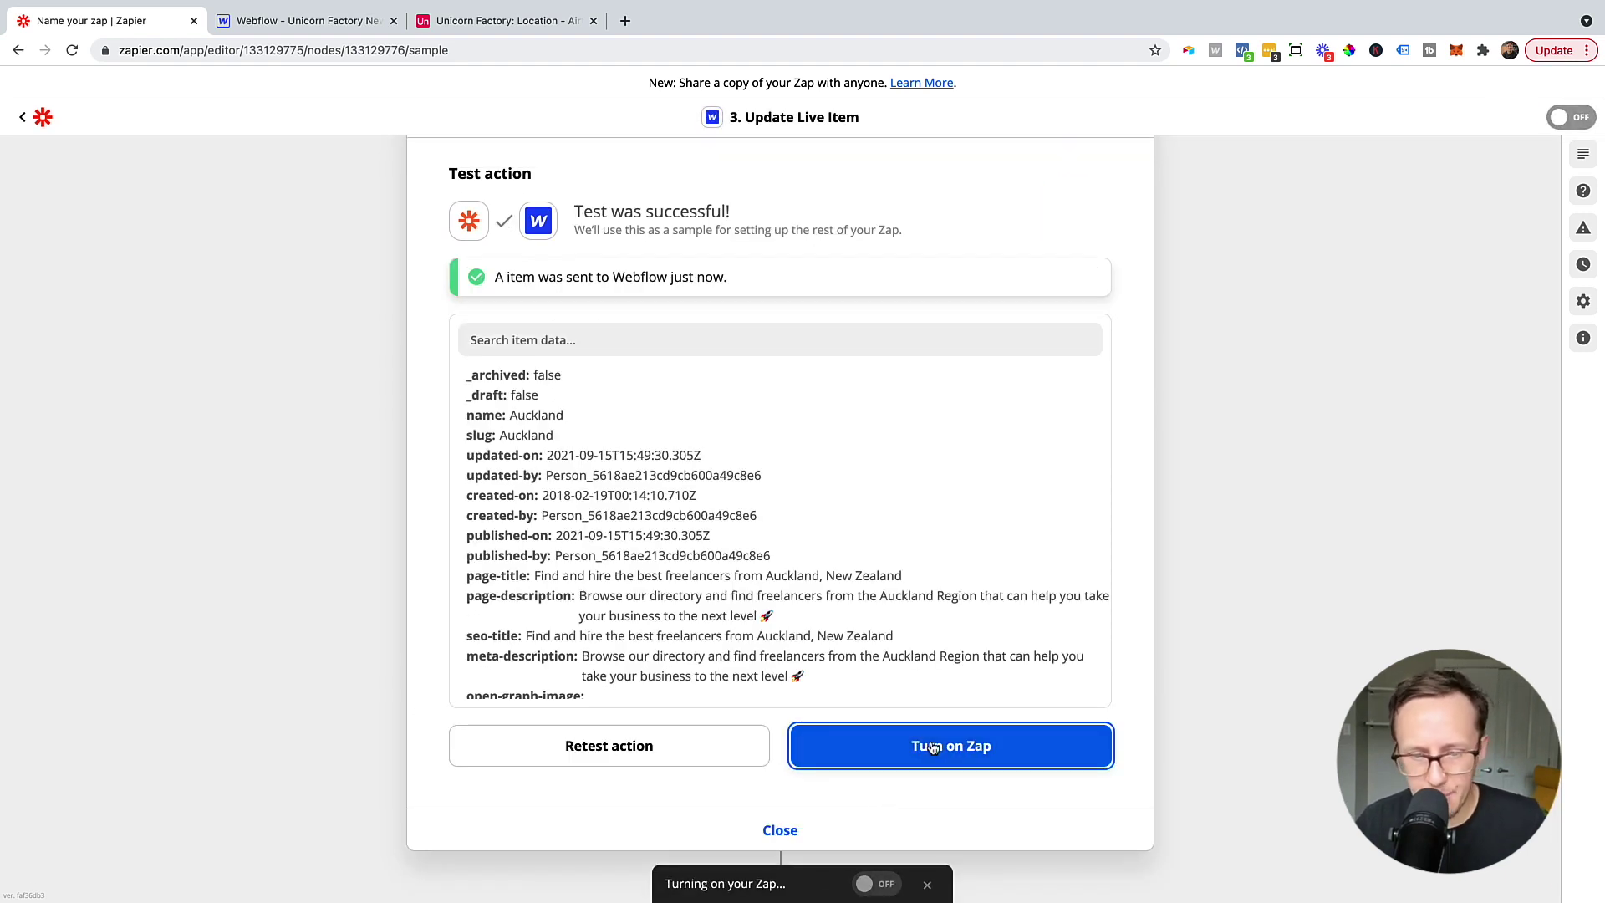
key("super+3")
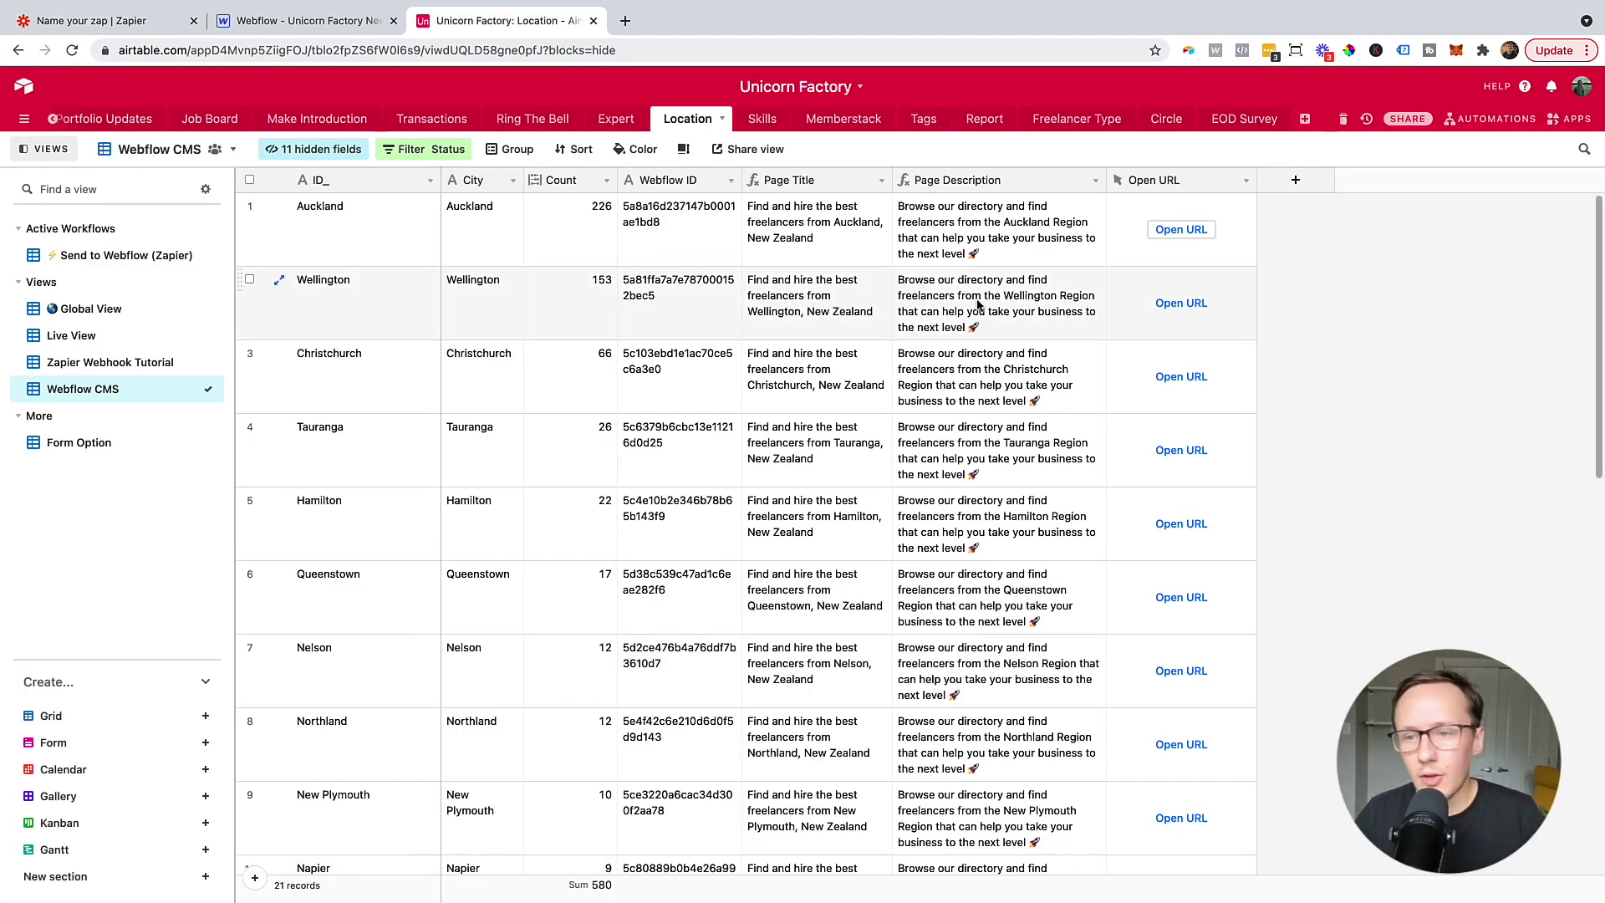
- Restyle the Open URL button field as solid orange labelled 'Update Webflow' and save it
left_click(1245, 180)
left_click(1218, 209)
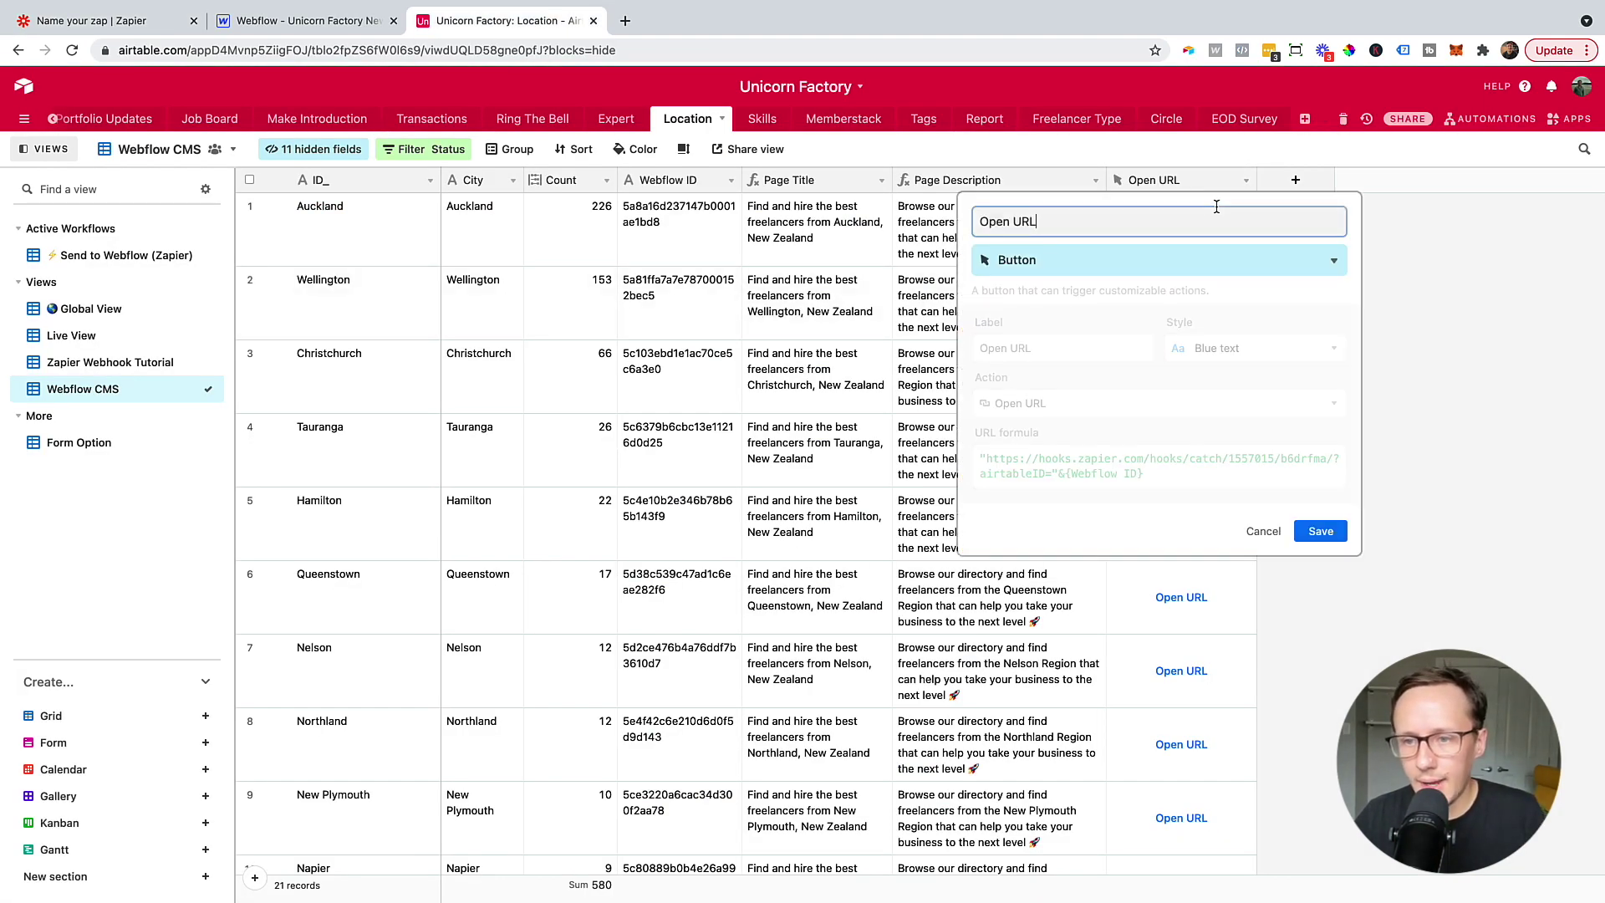
left_click(1219, 348)
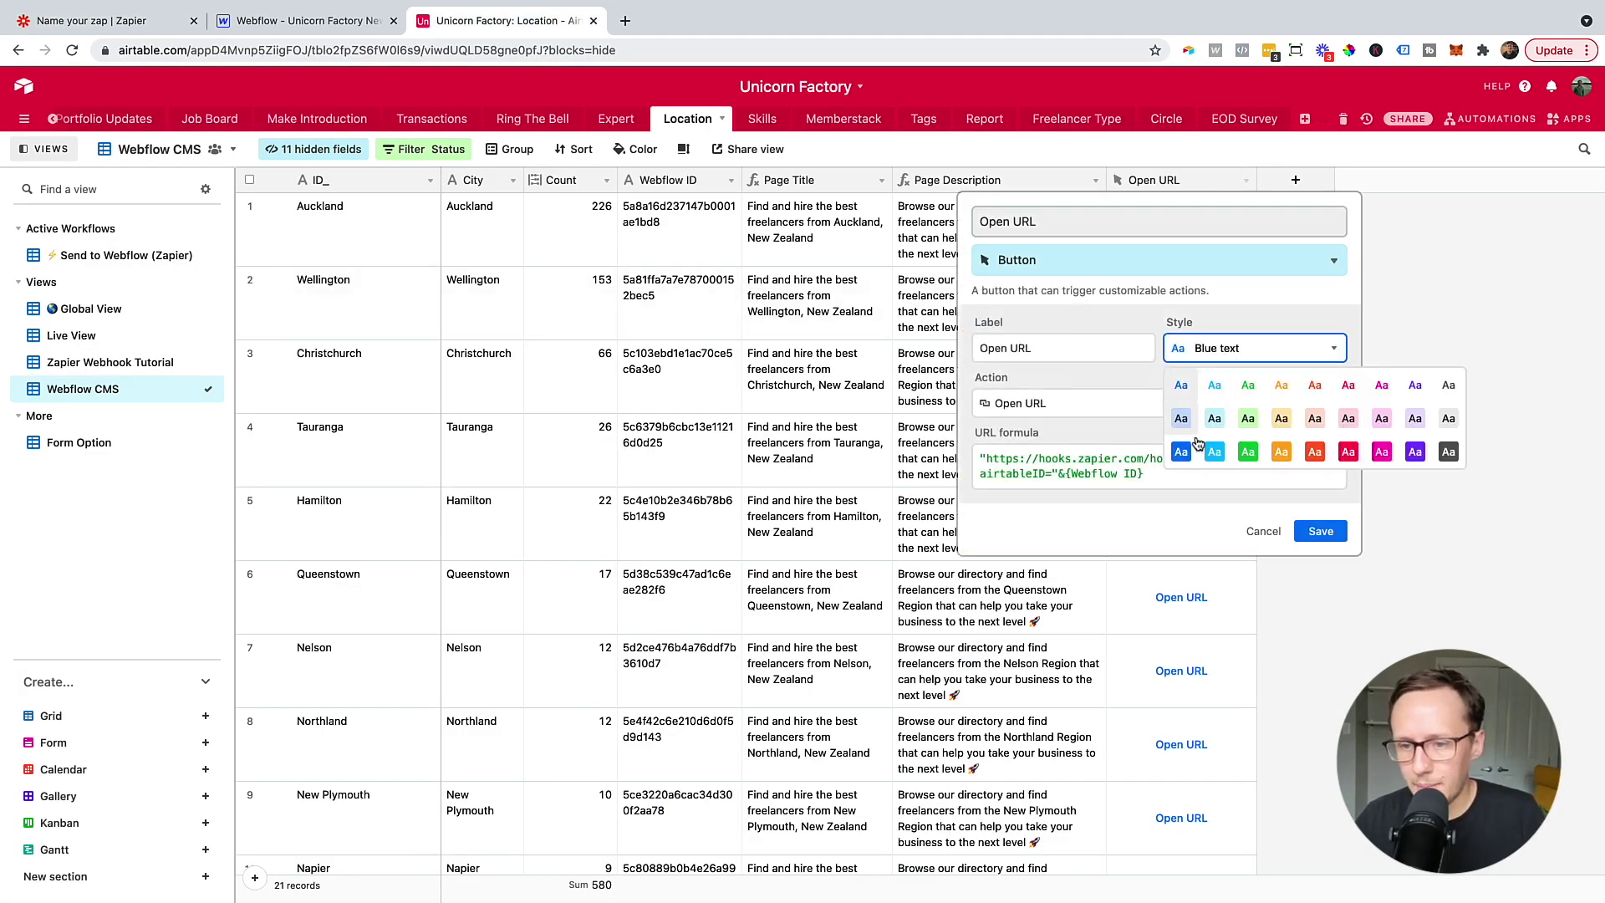
left_click(1315, 451)
triple_click(1007, 350)
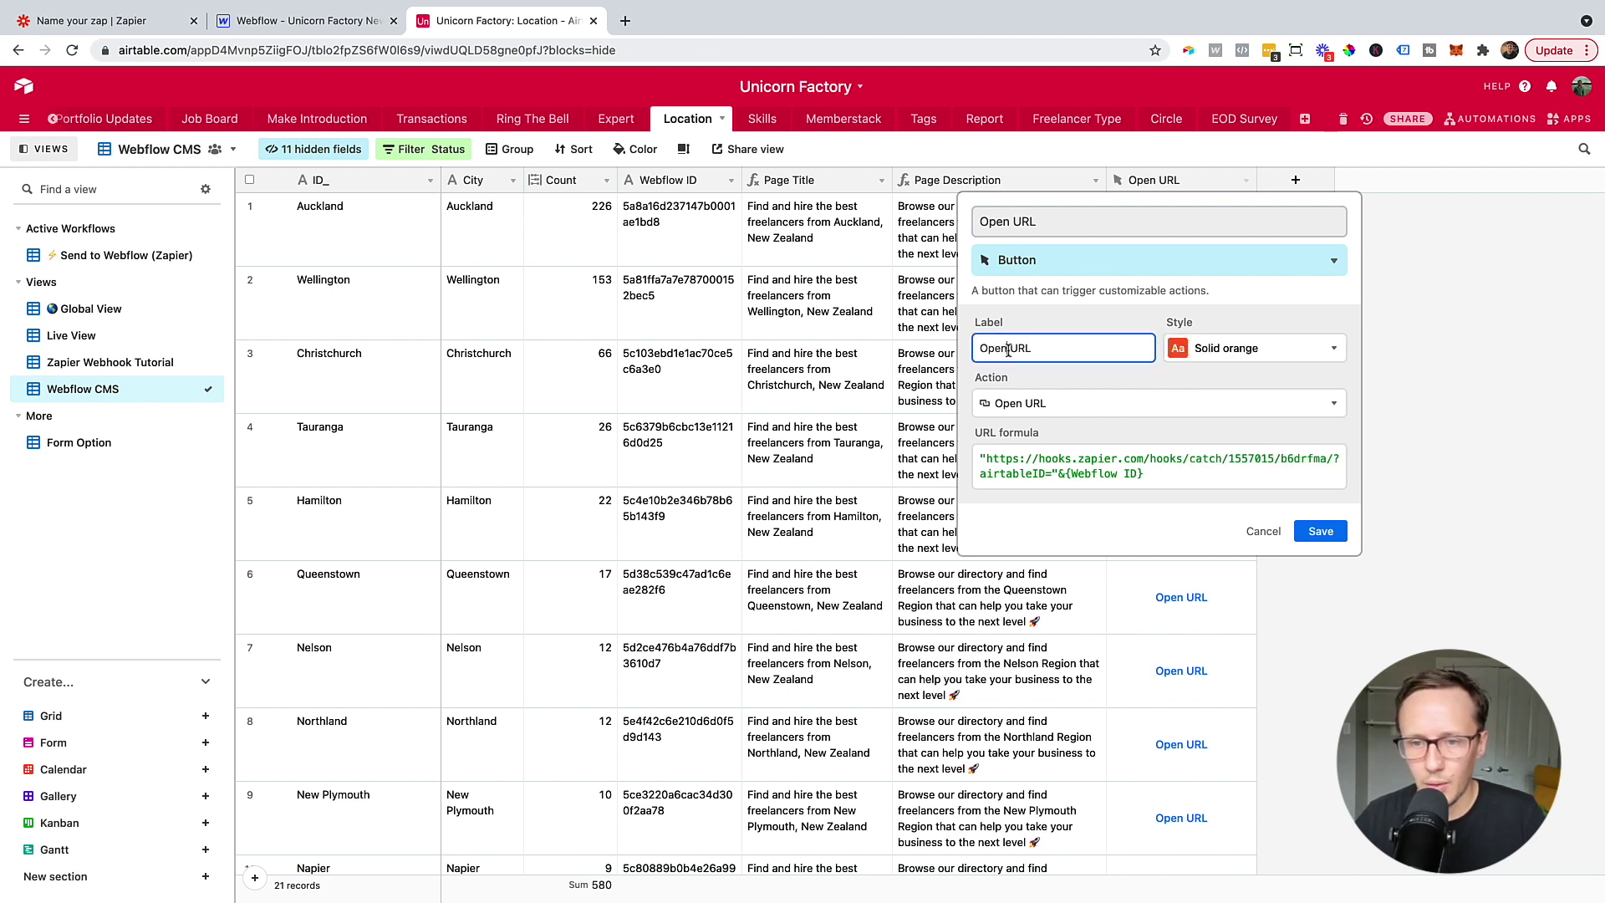
type("Upda")
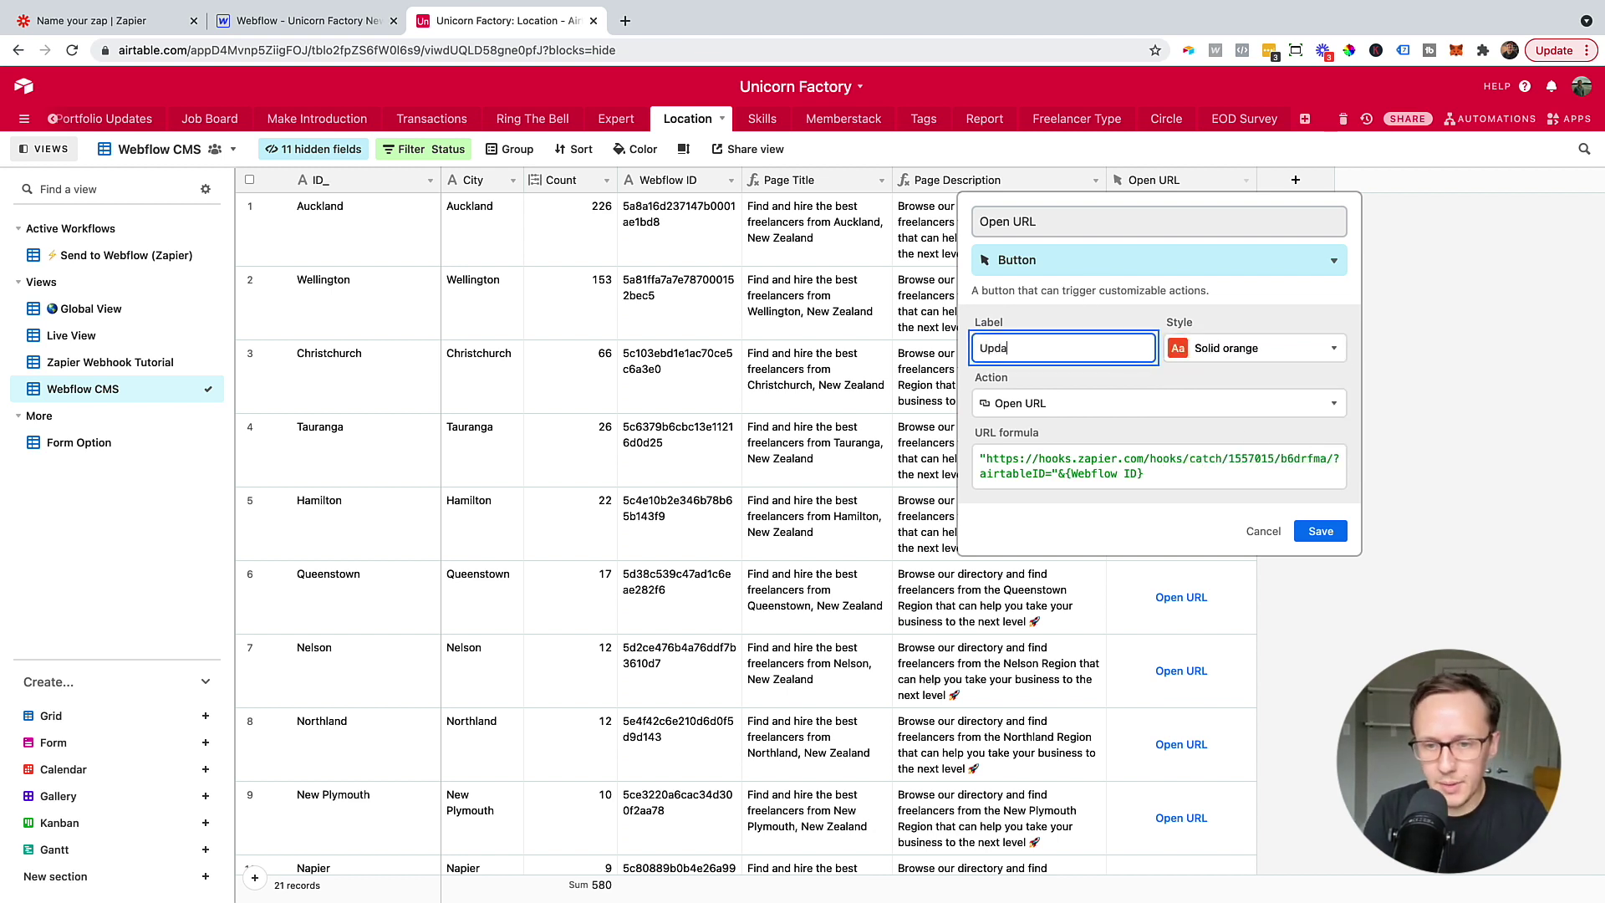
type("te Webf;pw")
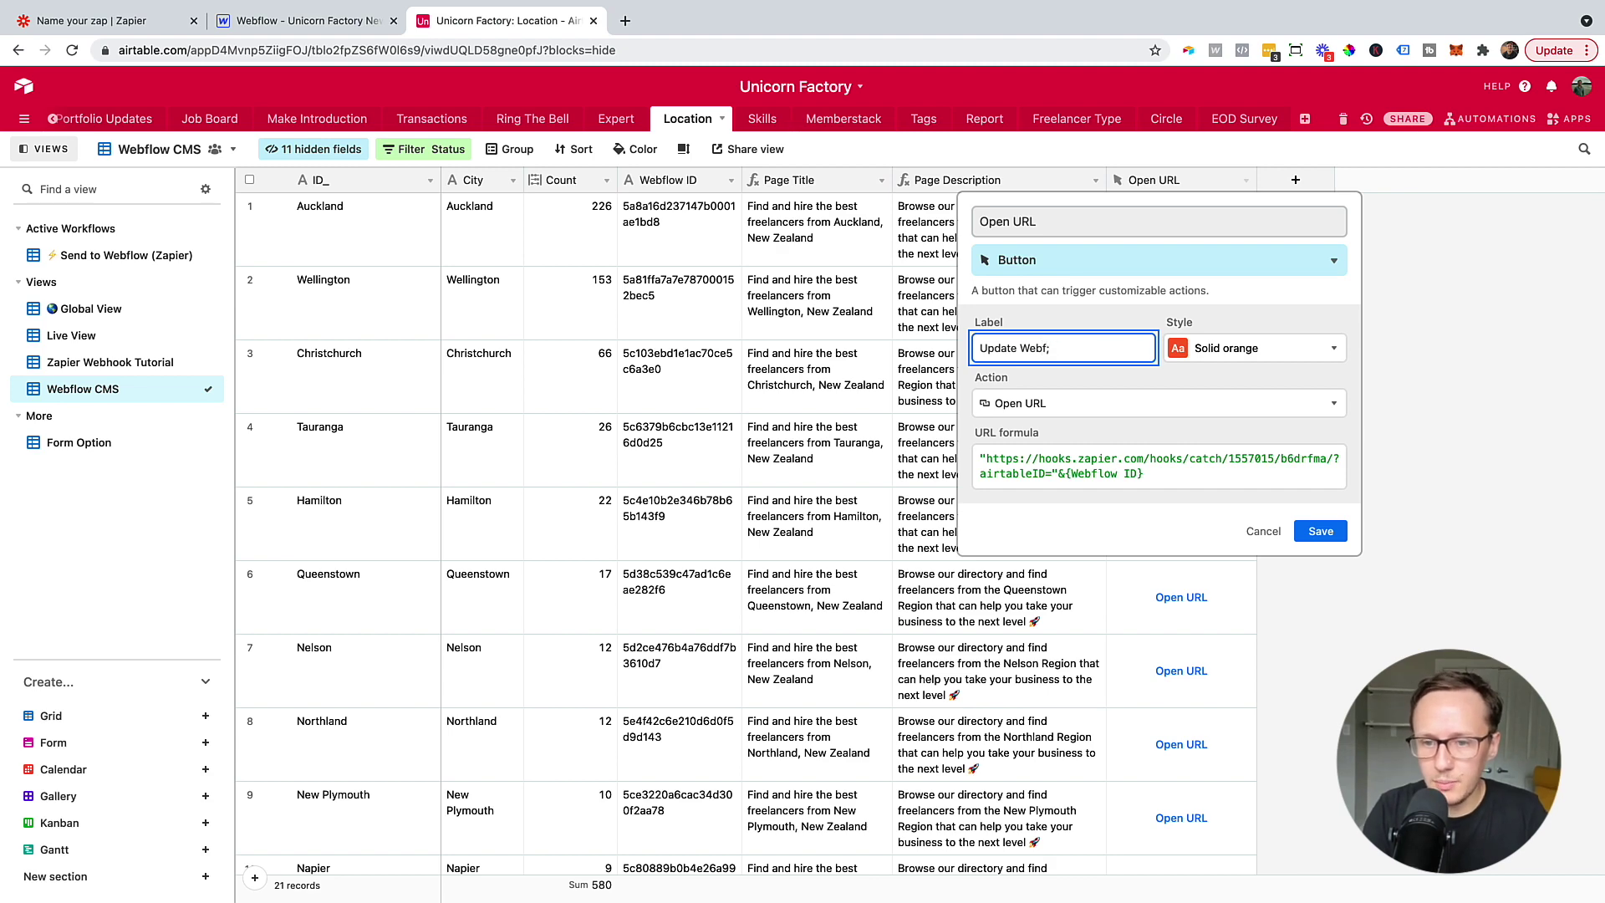
left_click(1320, 532)
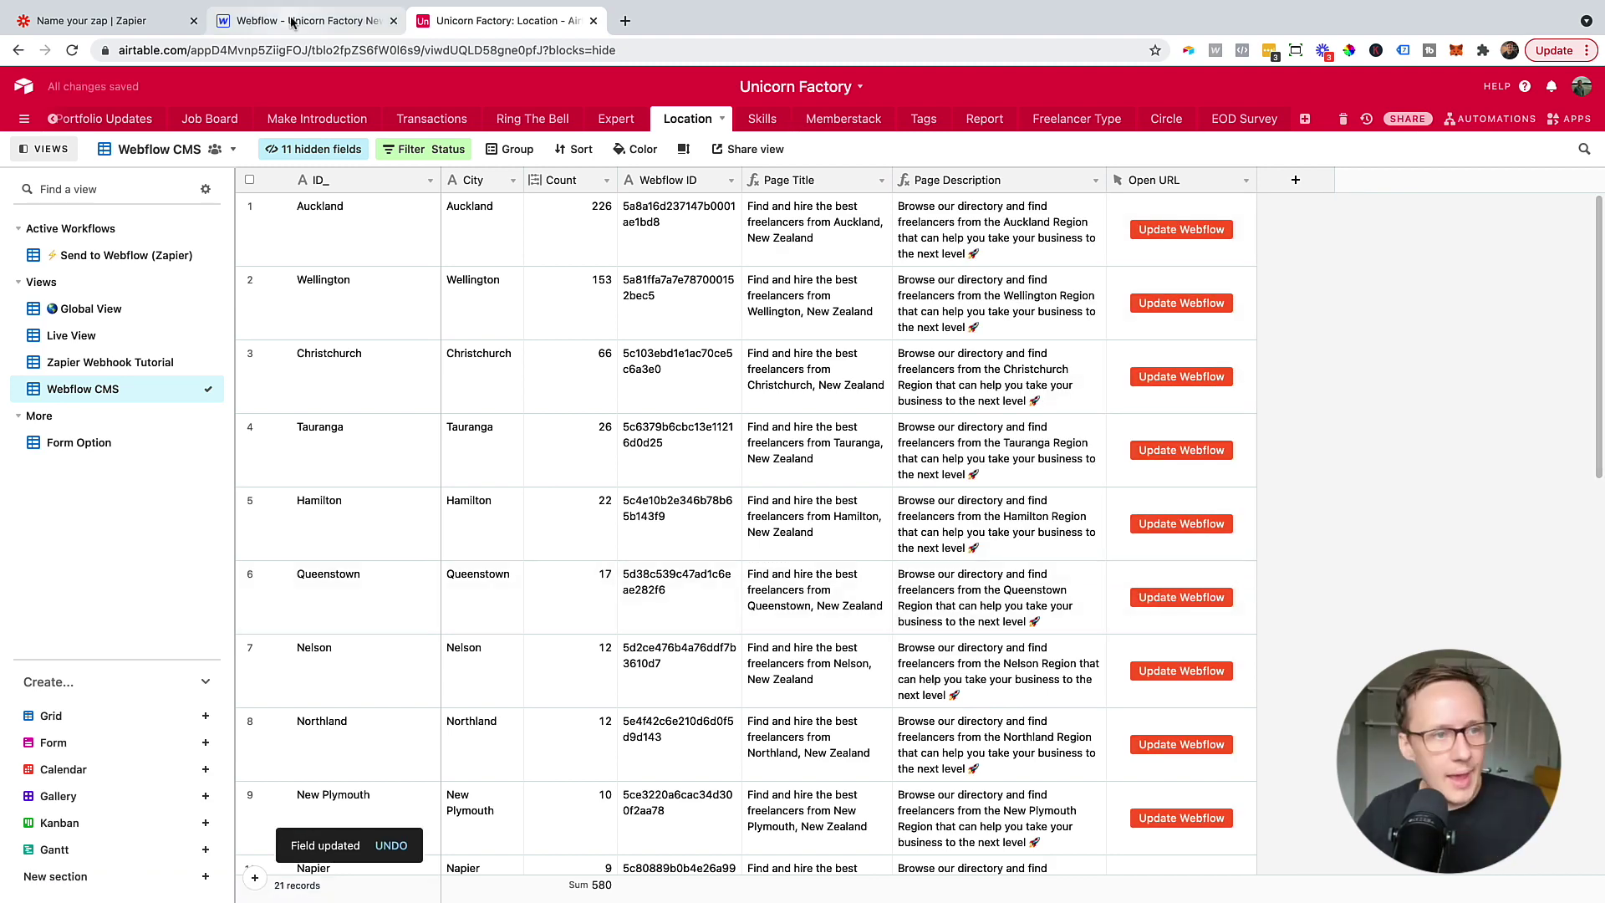
left_click(292, 21)
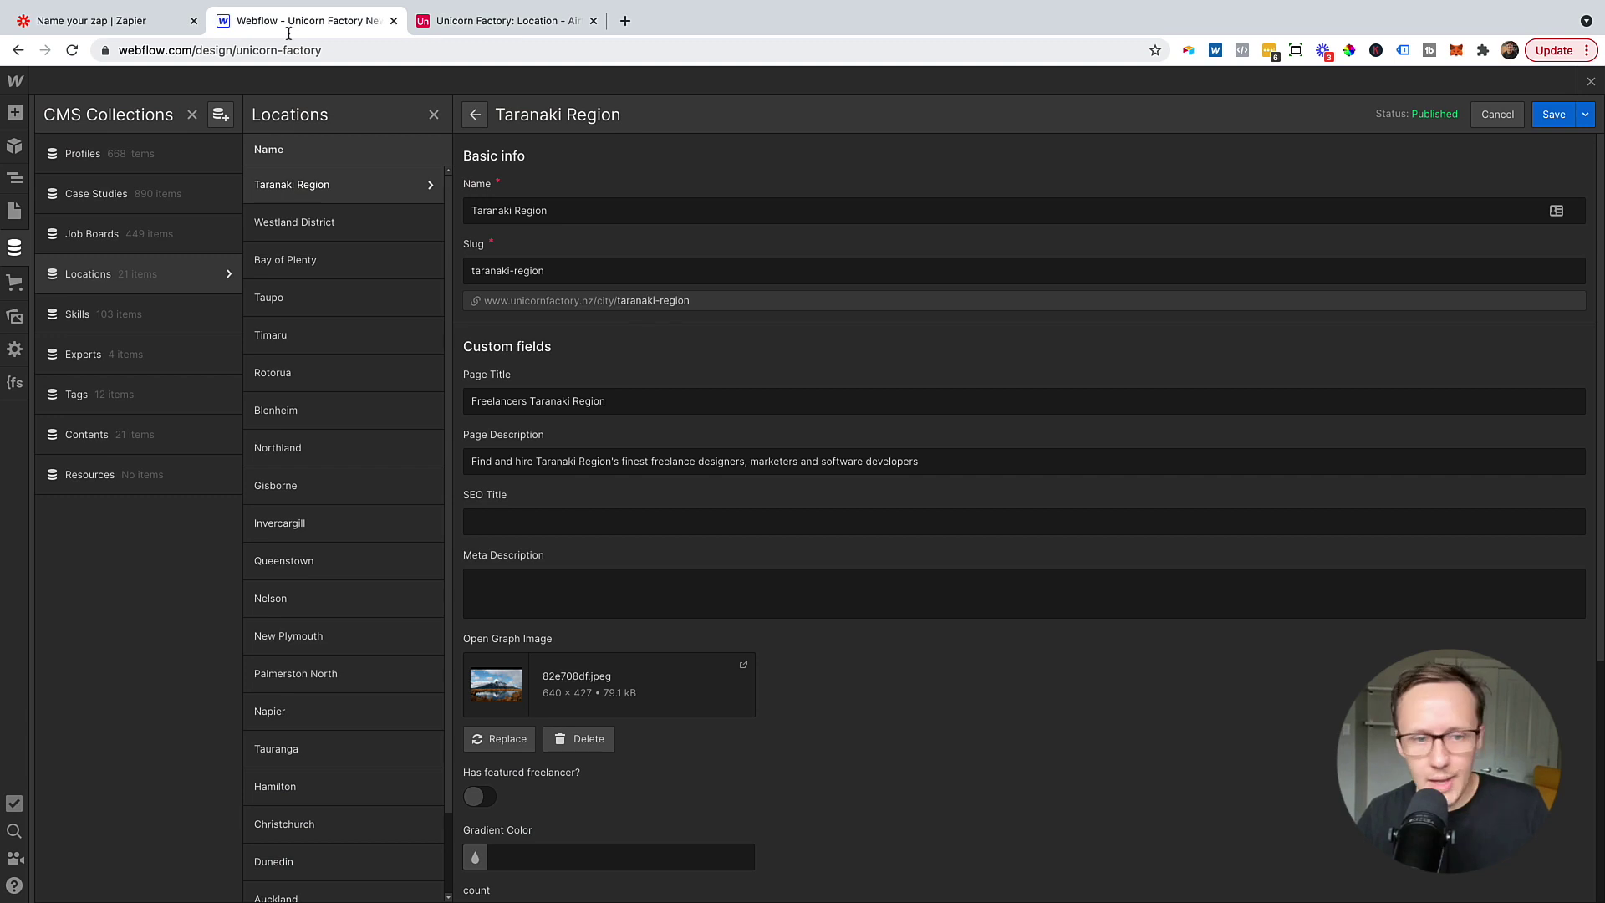
- Reload Webflow and review the 21 published items in the Locations collection
left_click(69, 52)
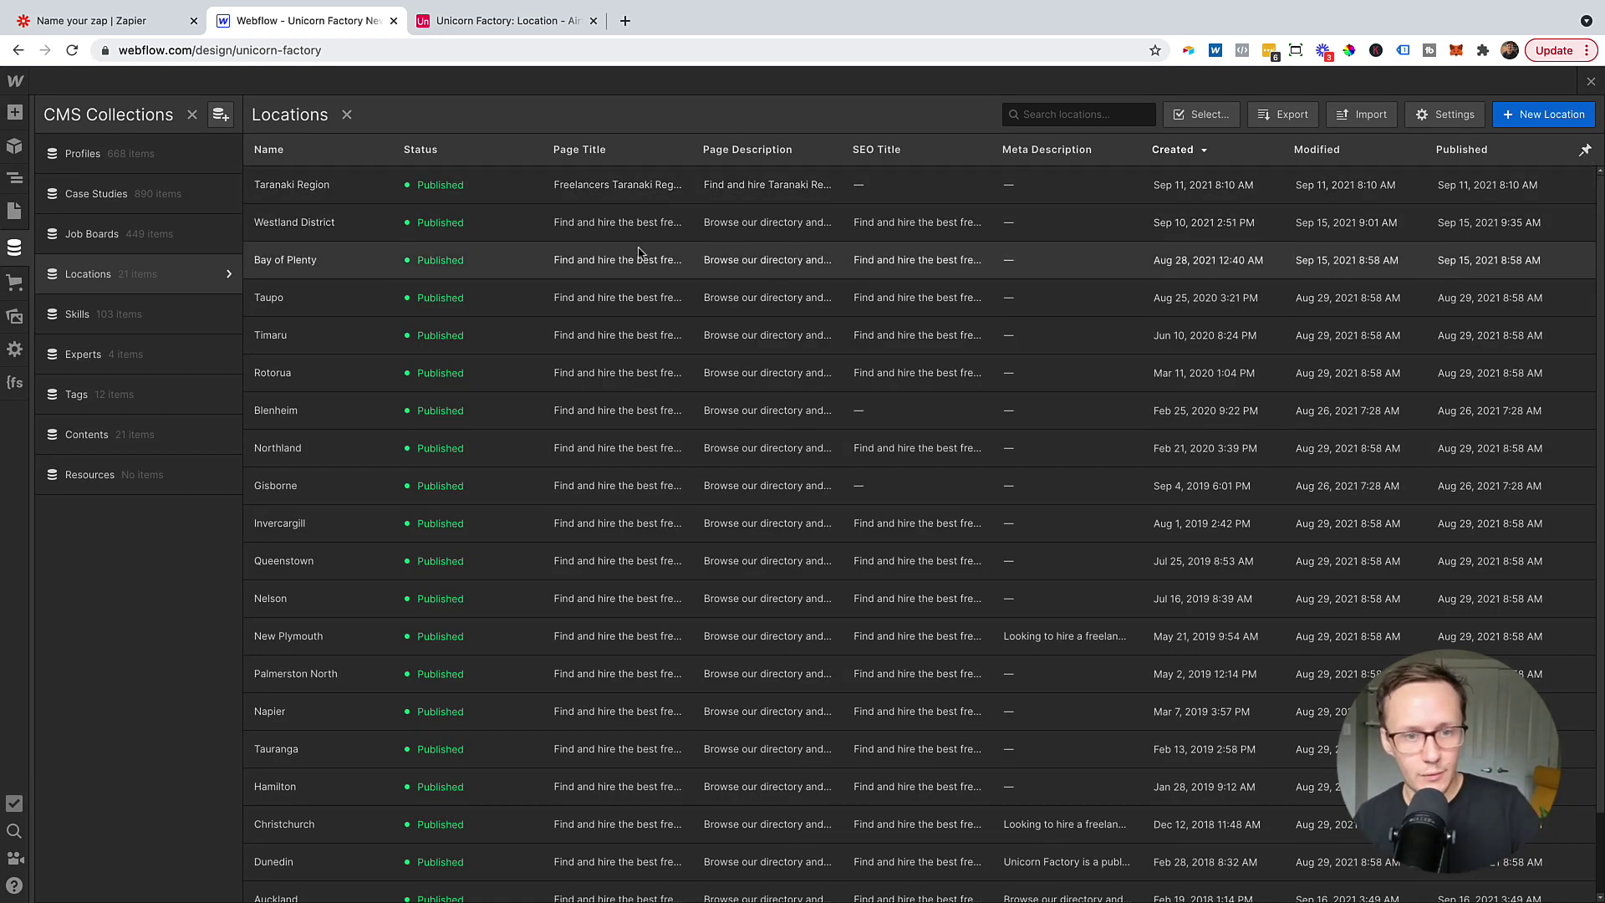
scroll(639, 251, "down", 1)
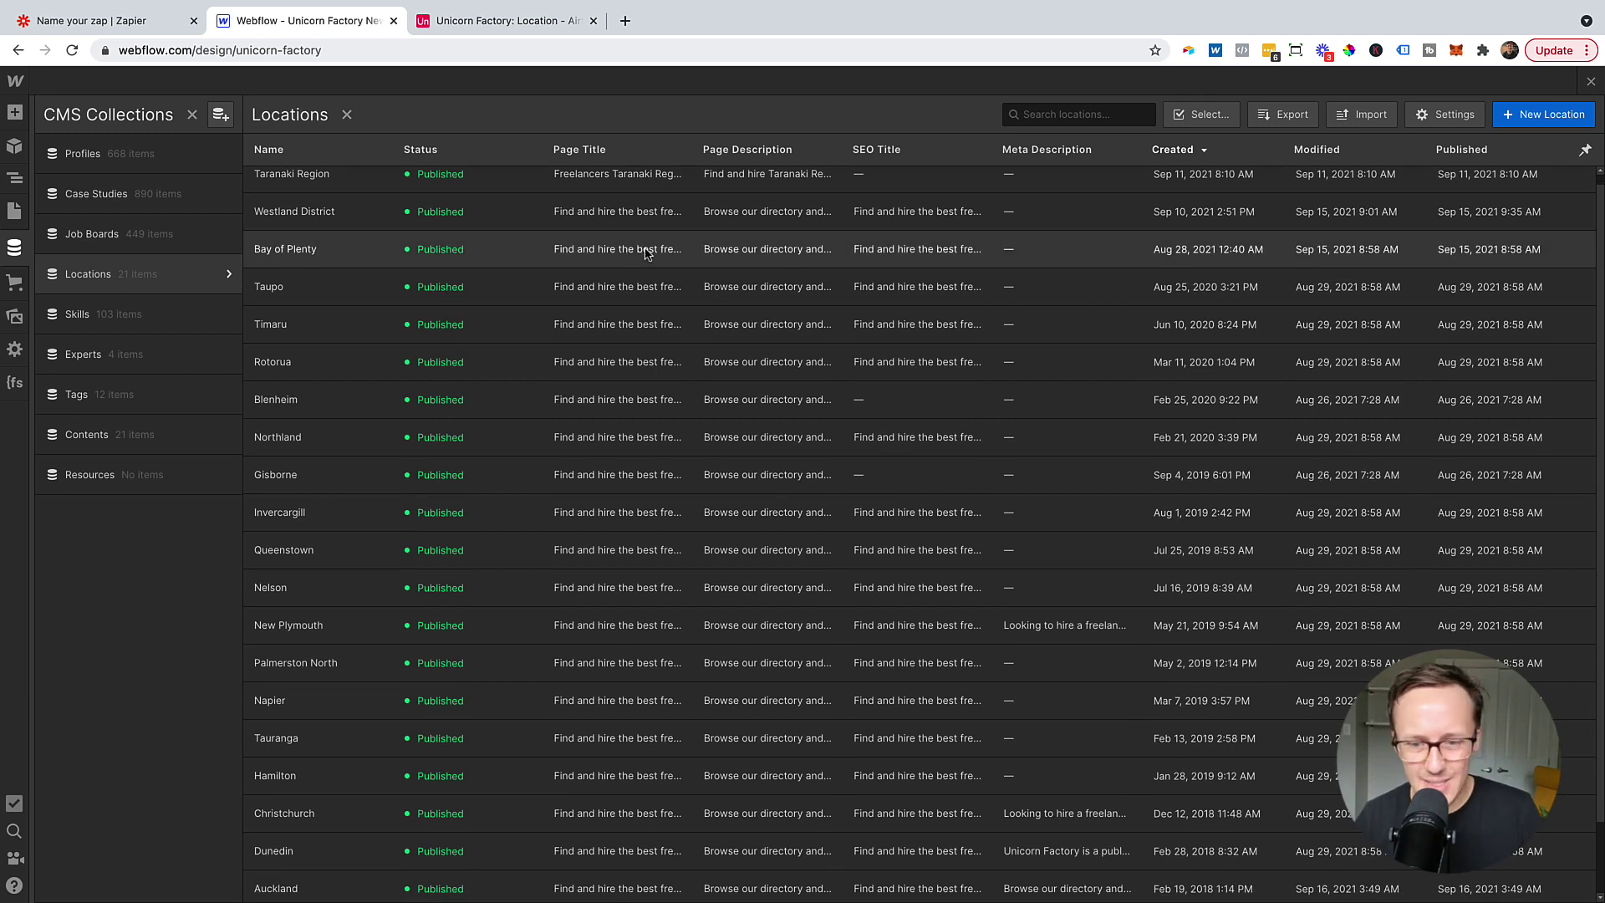
scroll(646, 252, "up", 1)
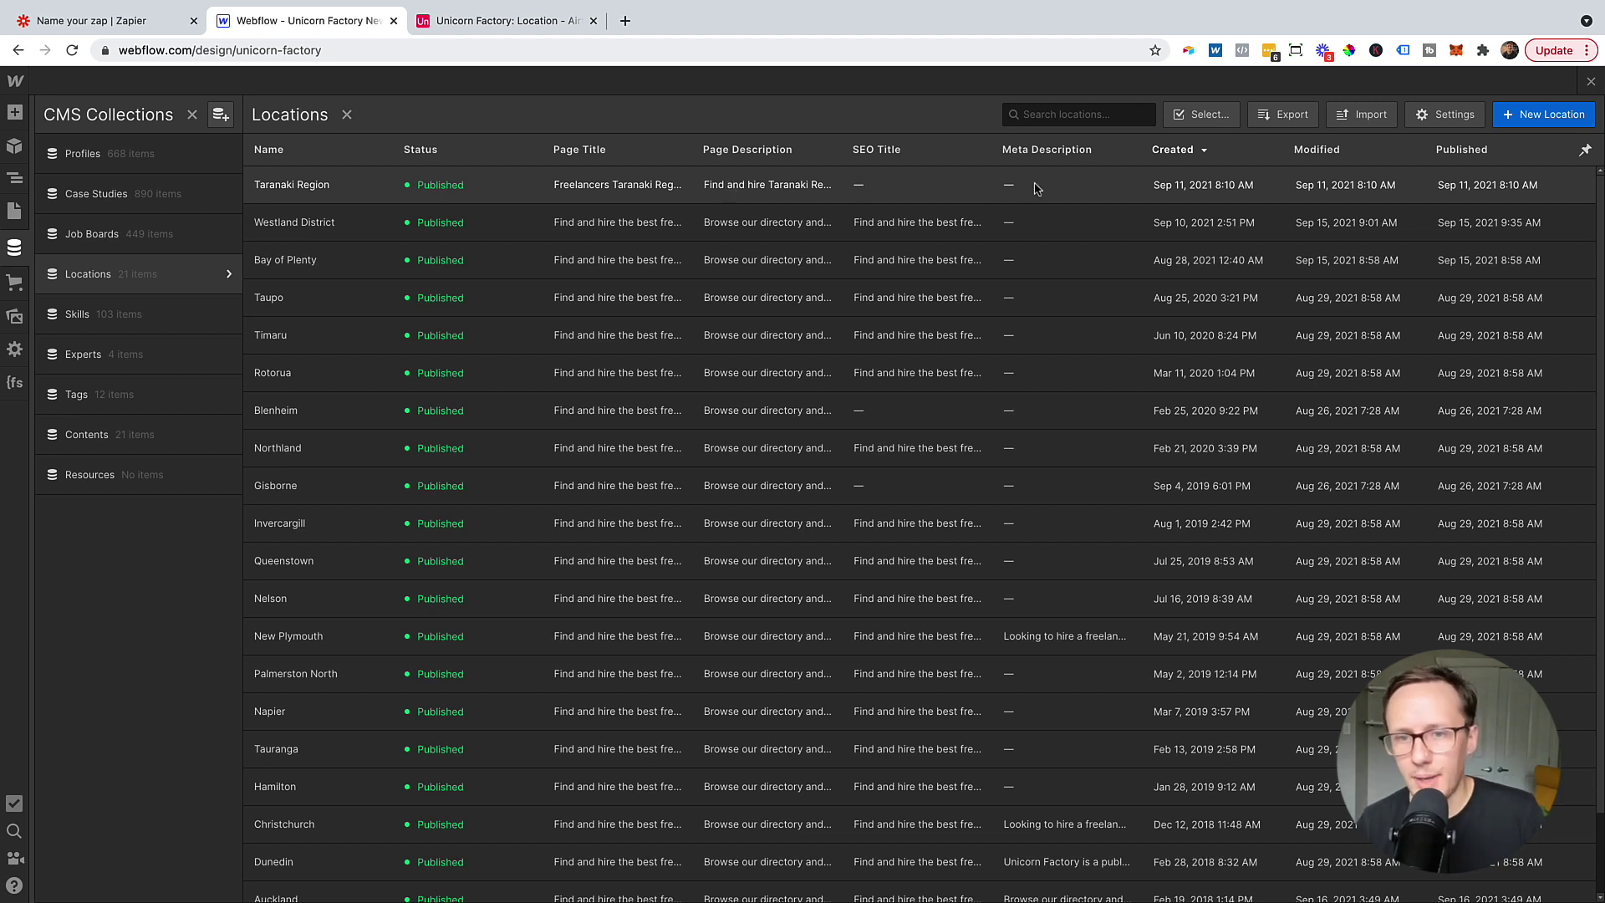
- Fire the webhook from the Taranaki row's Update Webflow button in the Airtable Location table
left_click(521, 25)
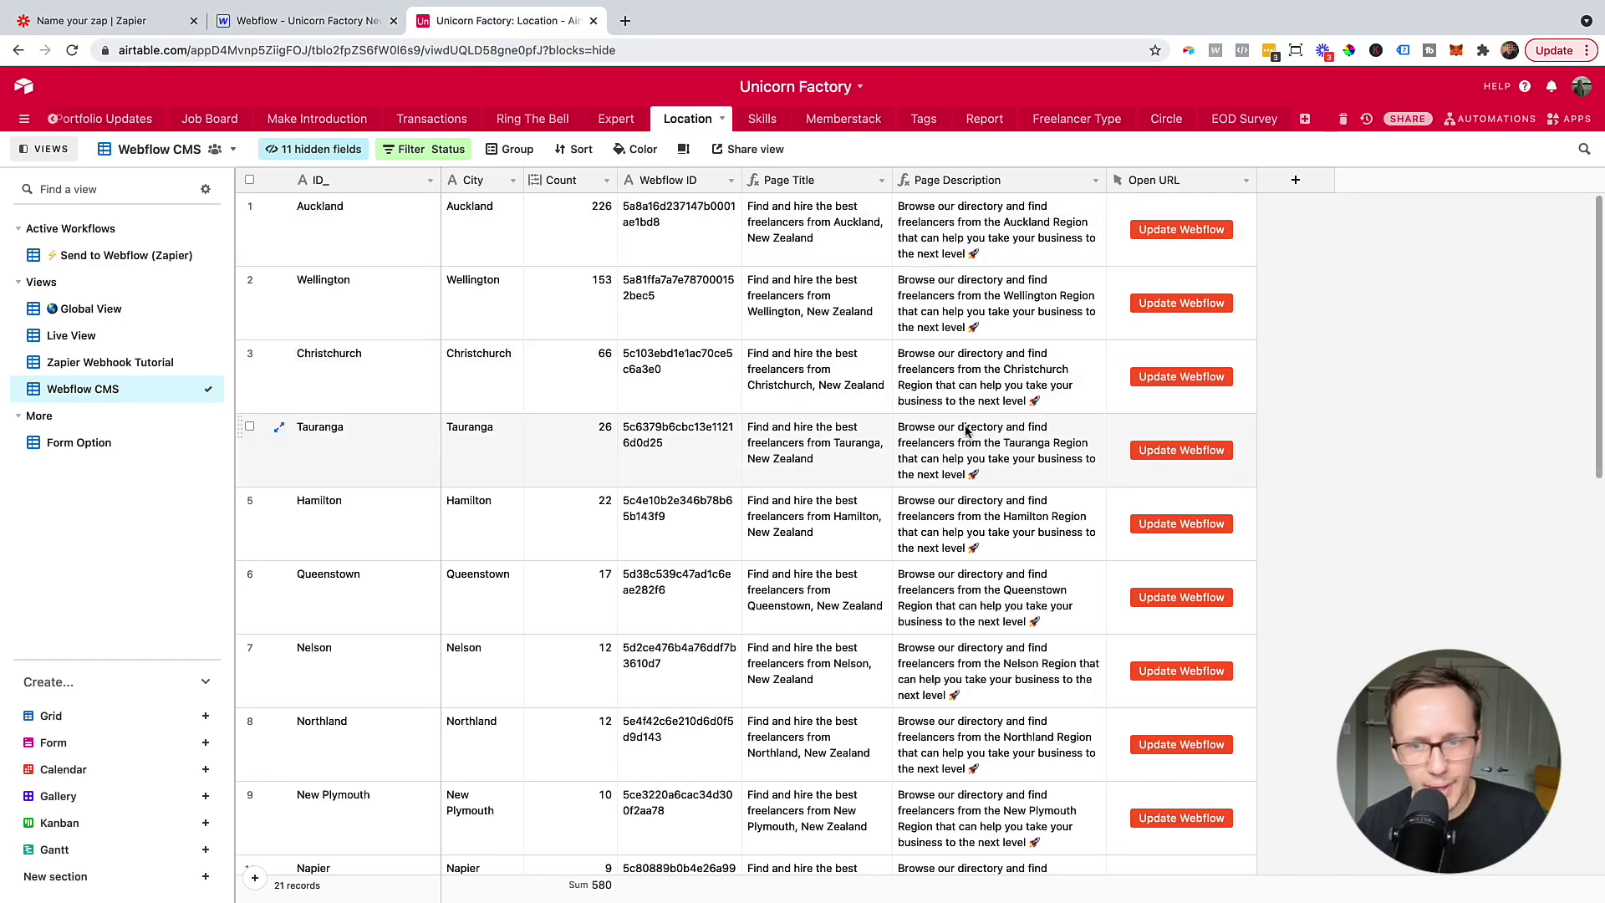
scroll(967, 430, "down", 7)
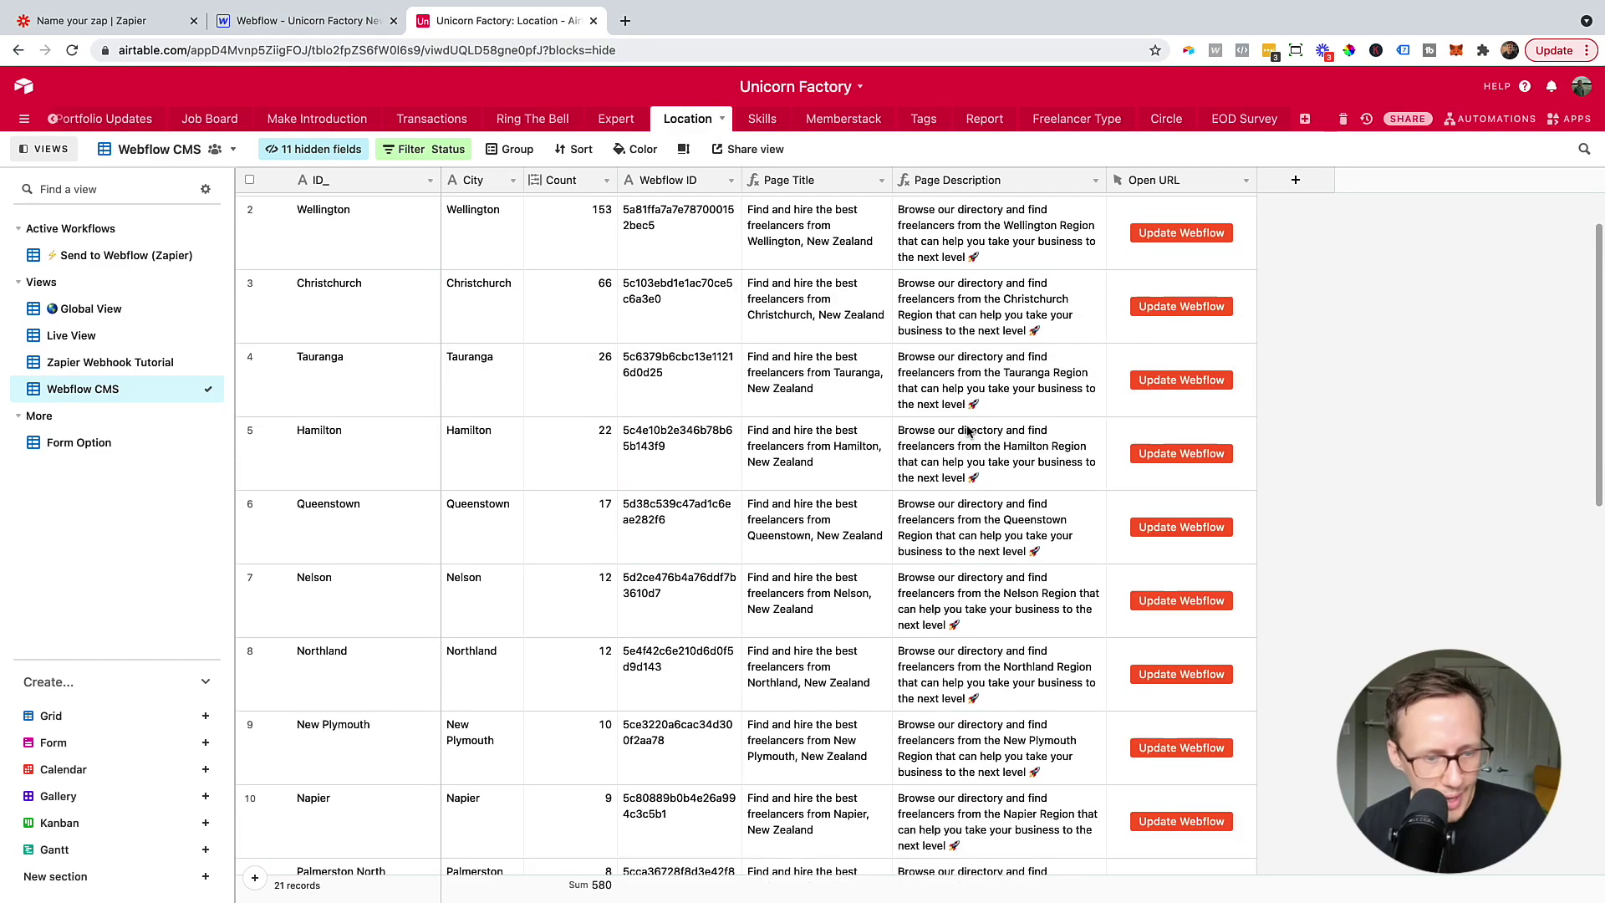
scroll(967, 430, "down", 5)
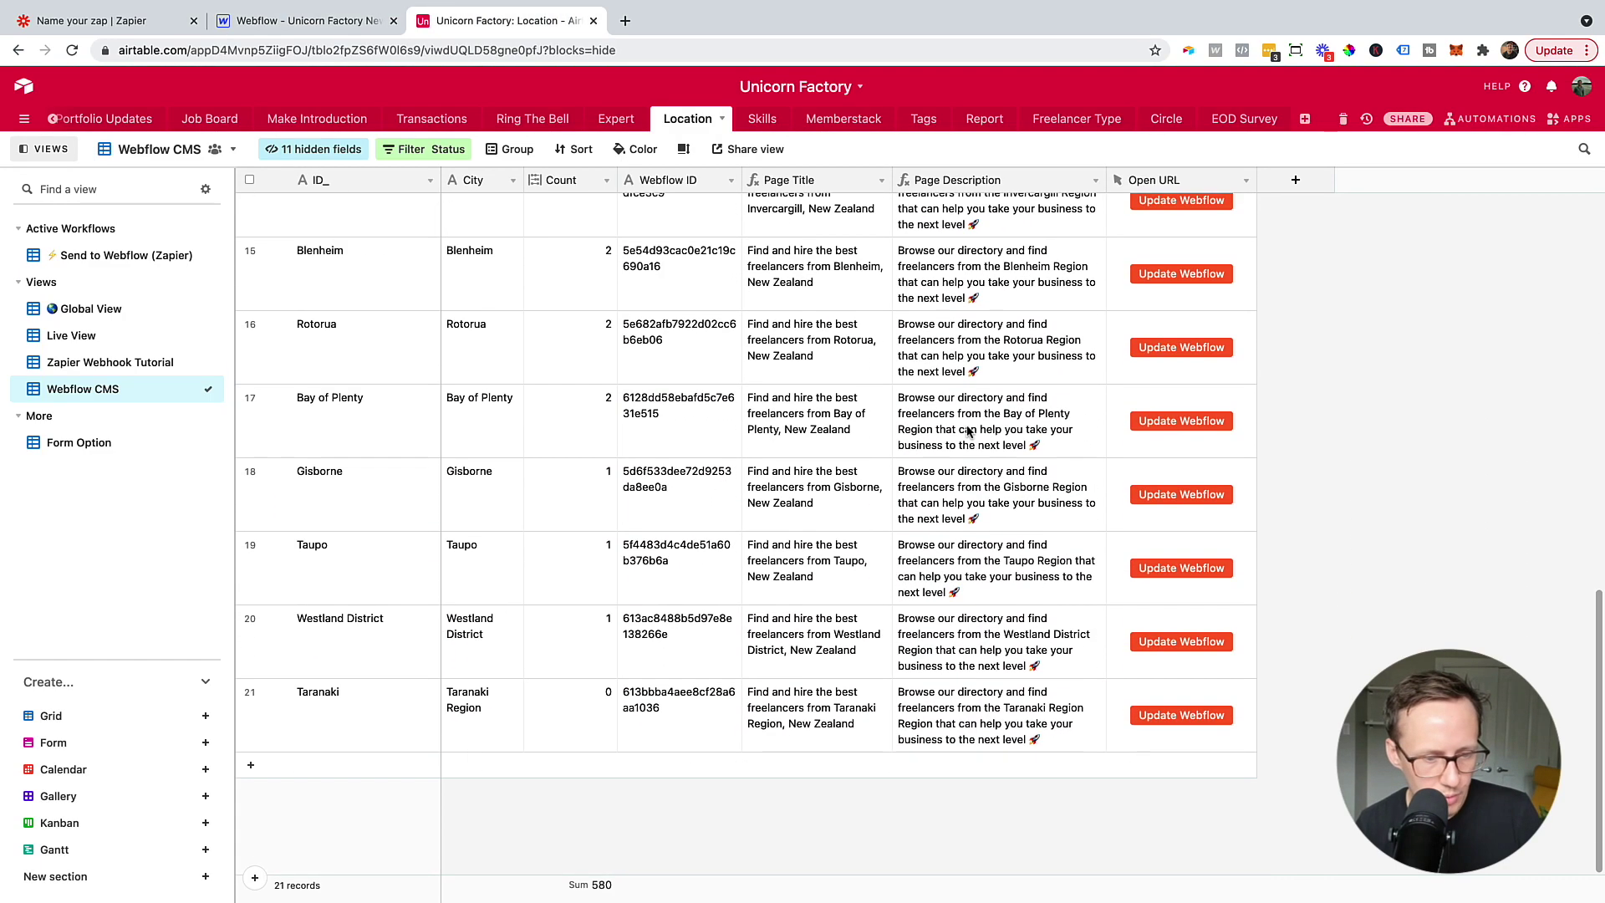
left_click(1182, 717)
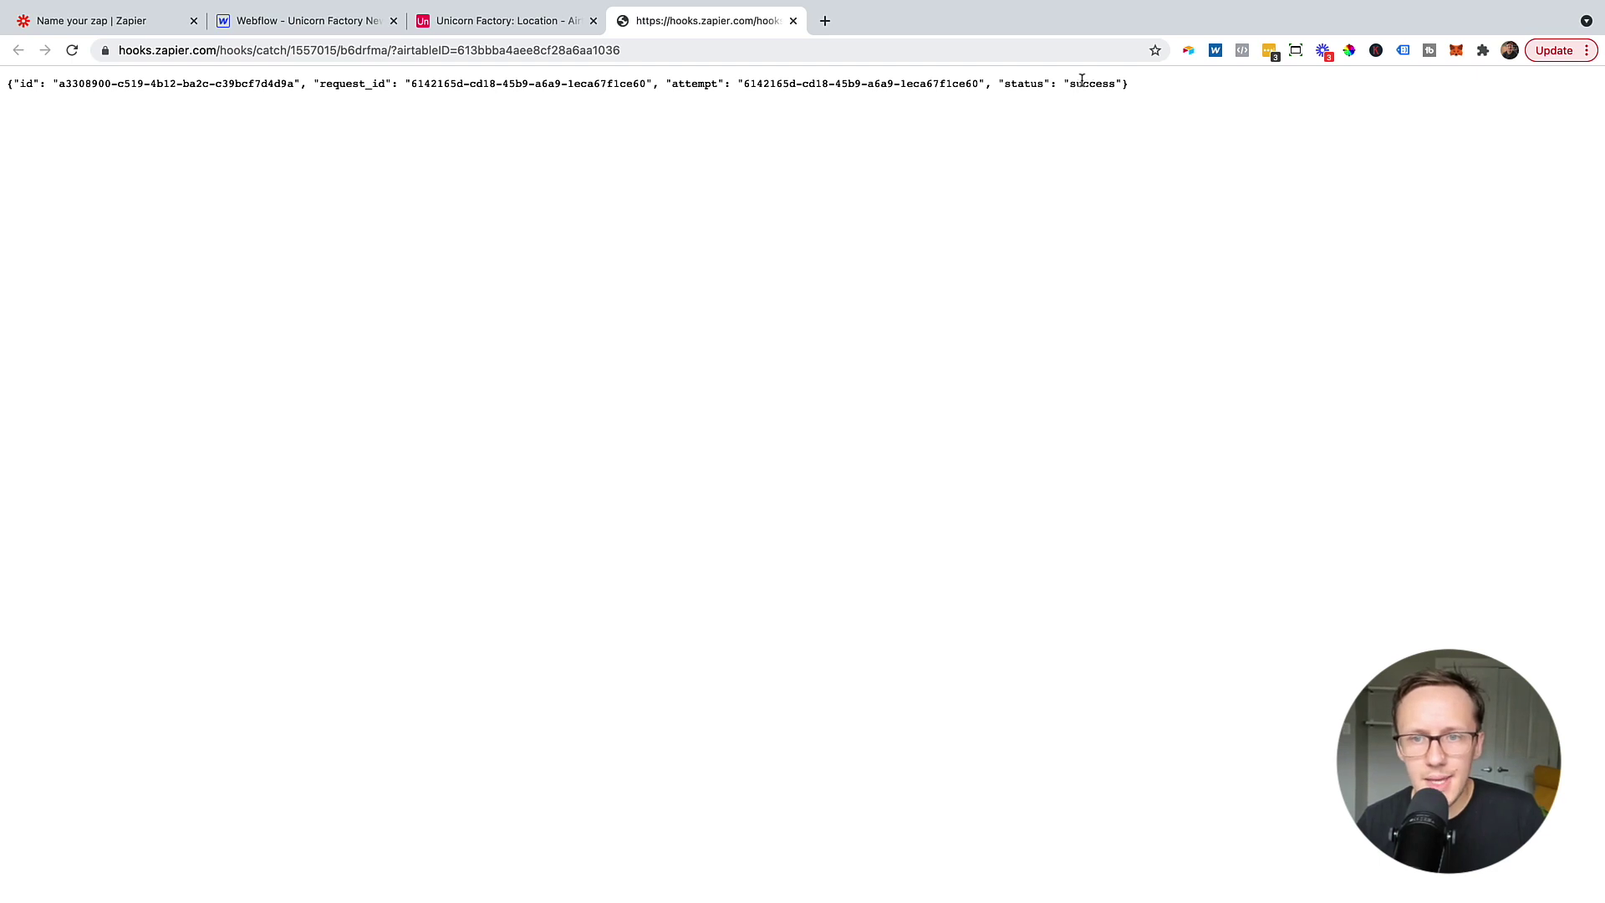
- Confirm Taranaki Region was republished in Webflow's Locations collection, then return to Airtable
left_click(555, 22)
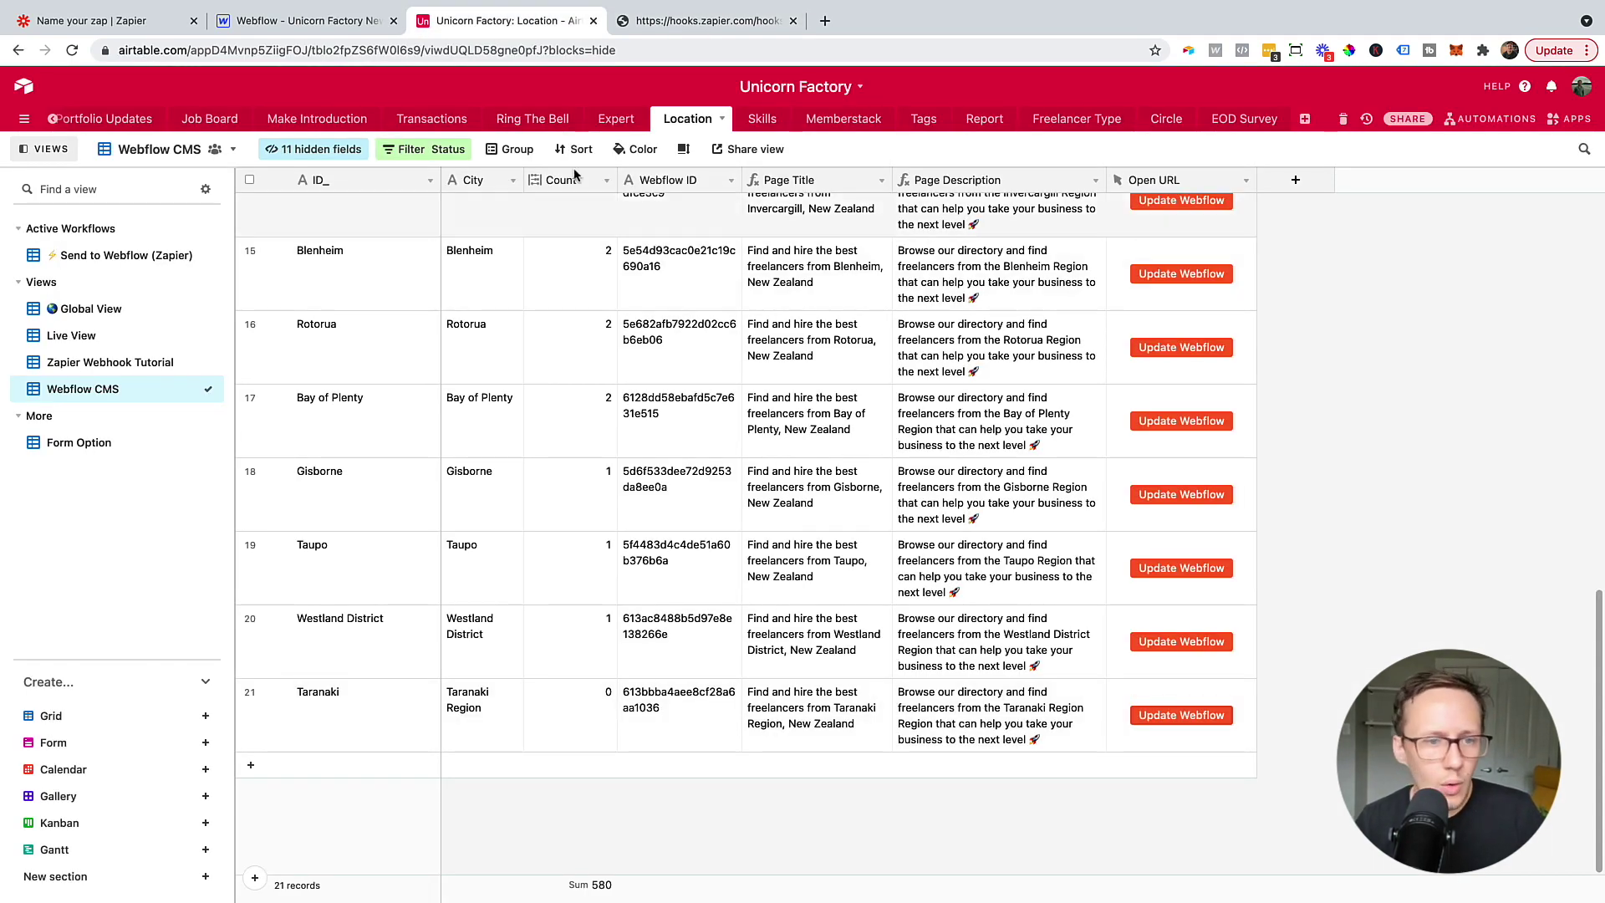
left_click(305, 21)
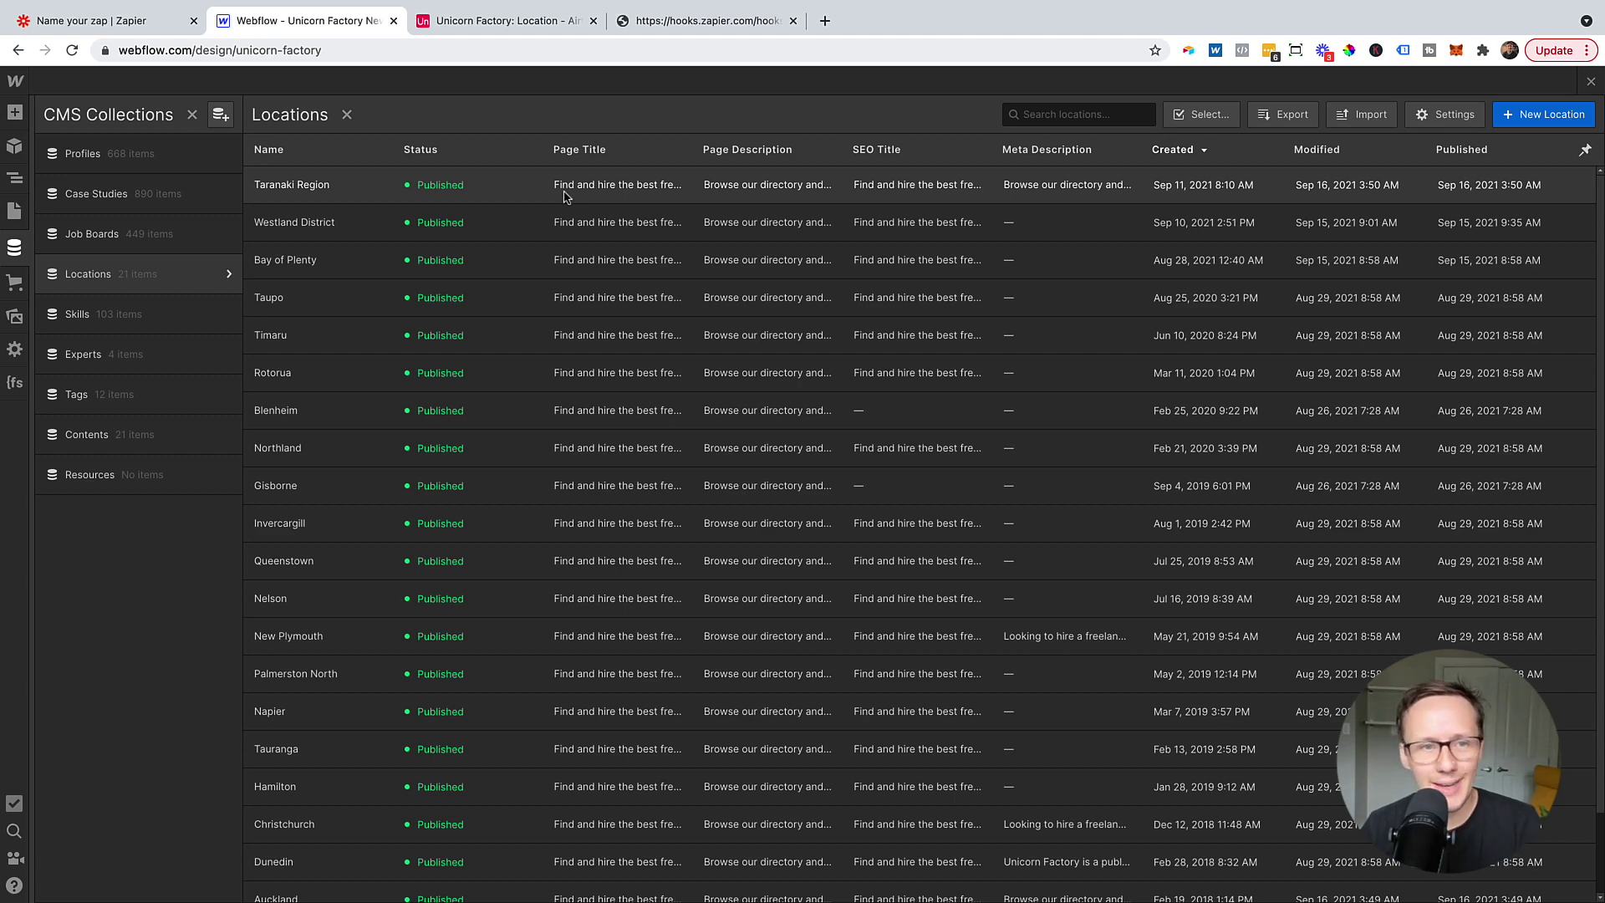
left_click(519, 25)
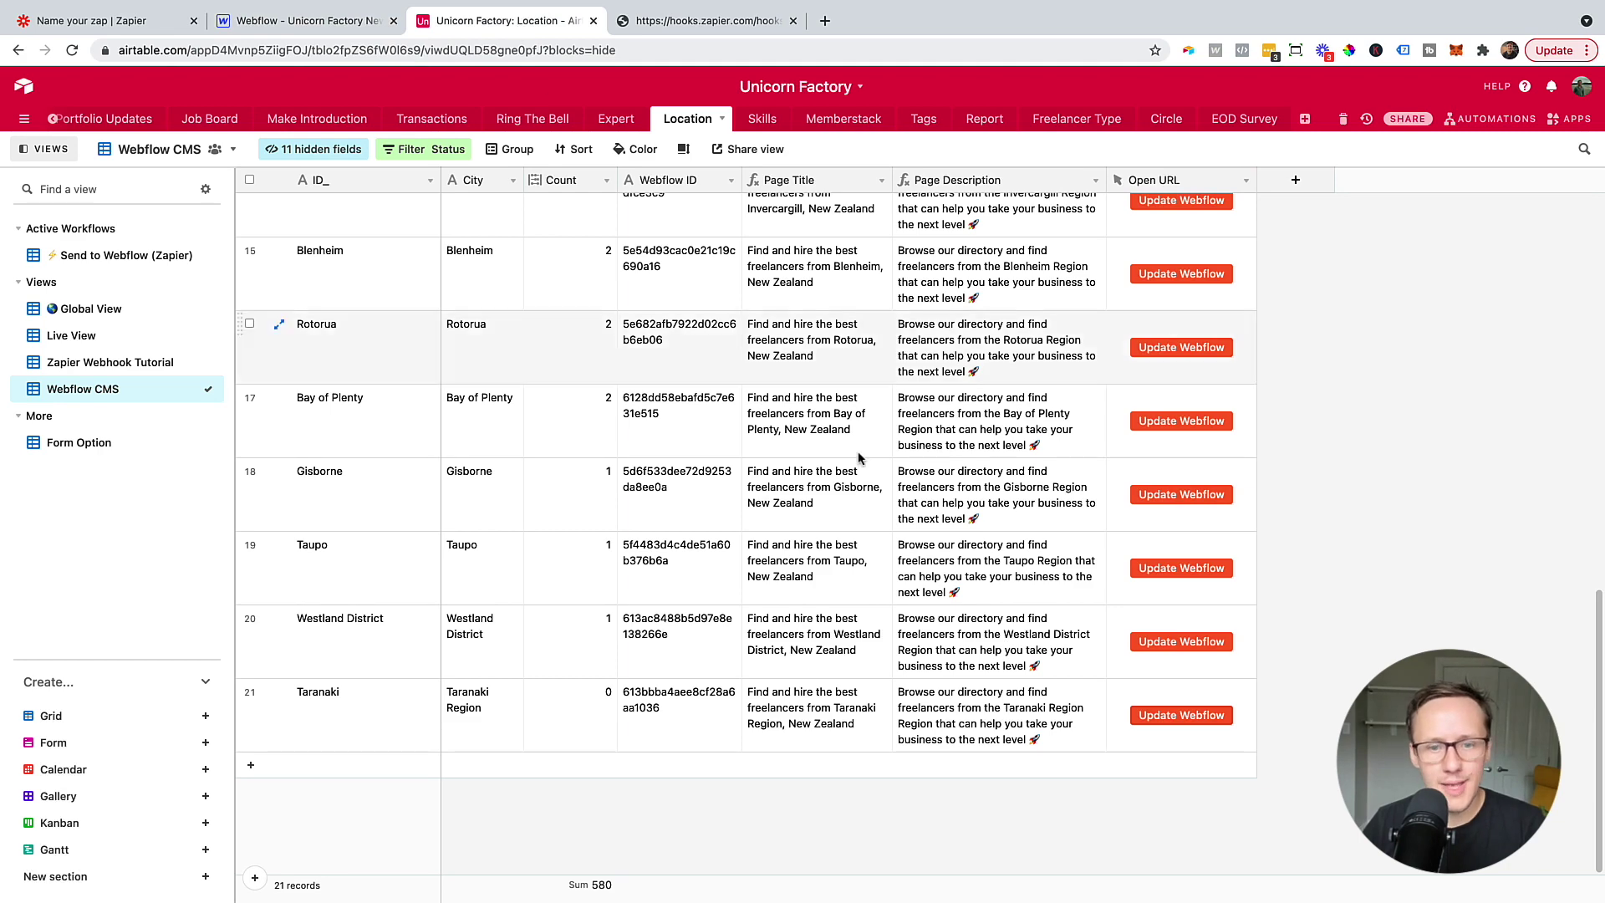
scroll(915, 502, "up", 5)
scroll(918, 505, "up", 10)
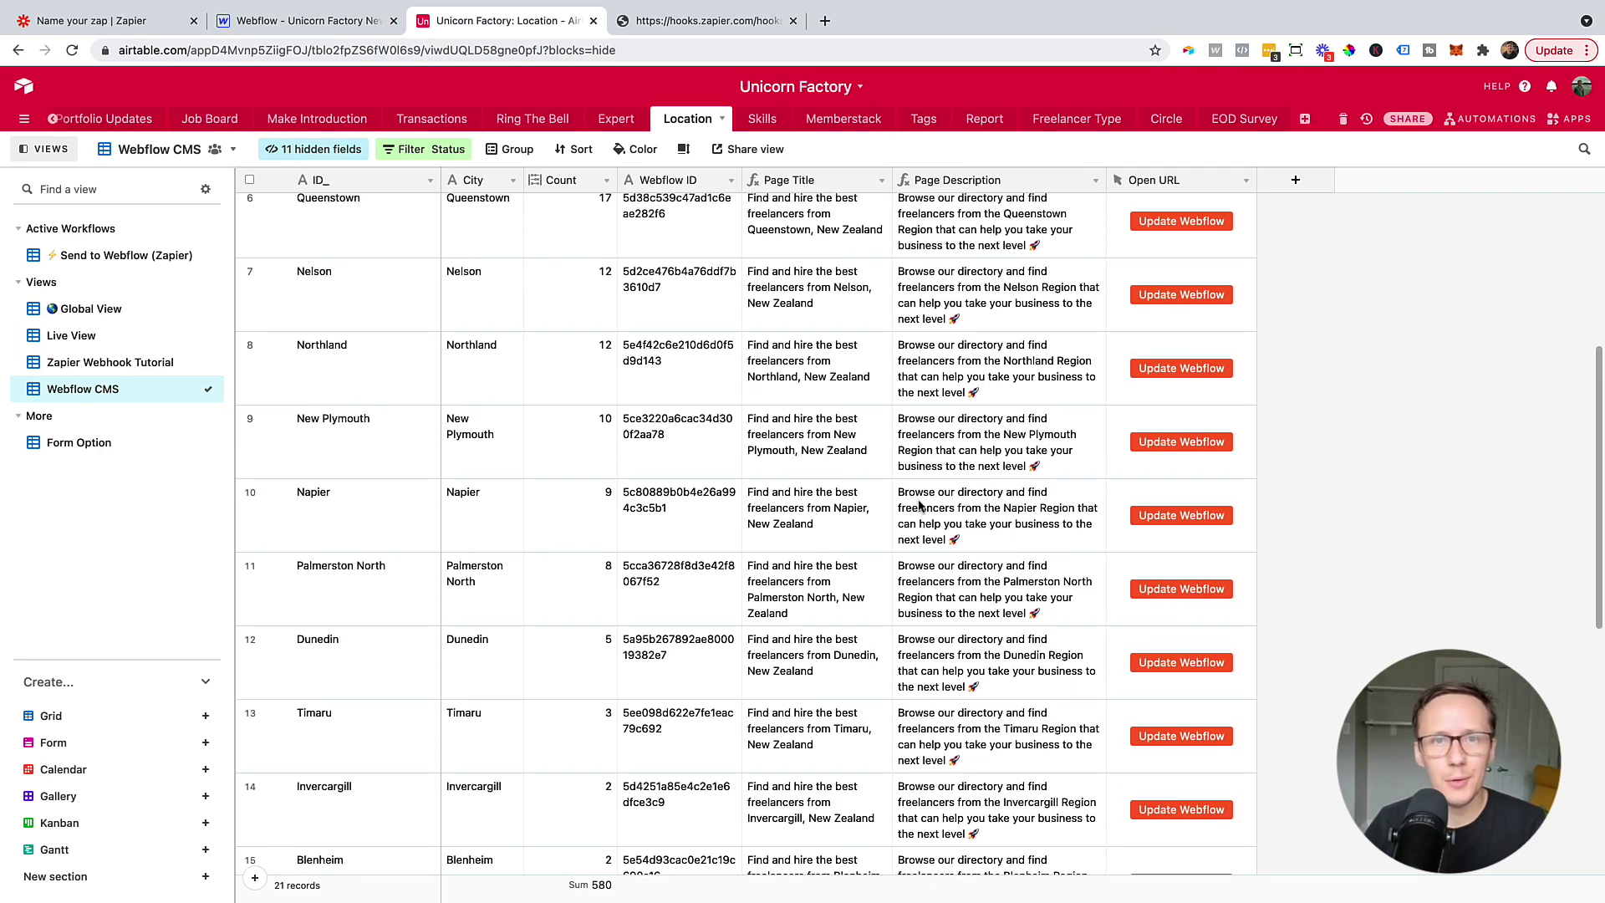